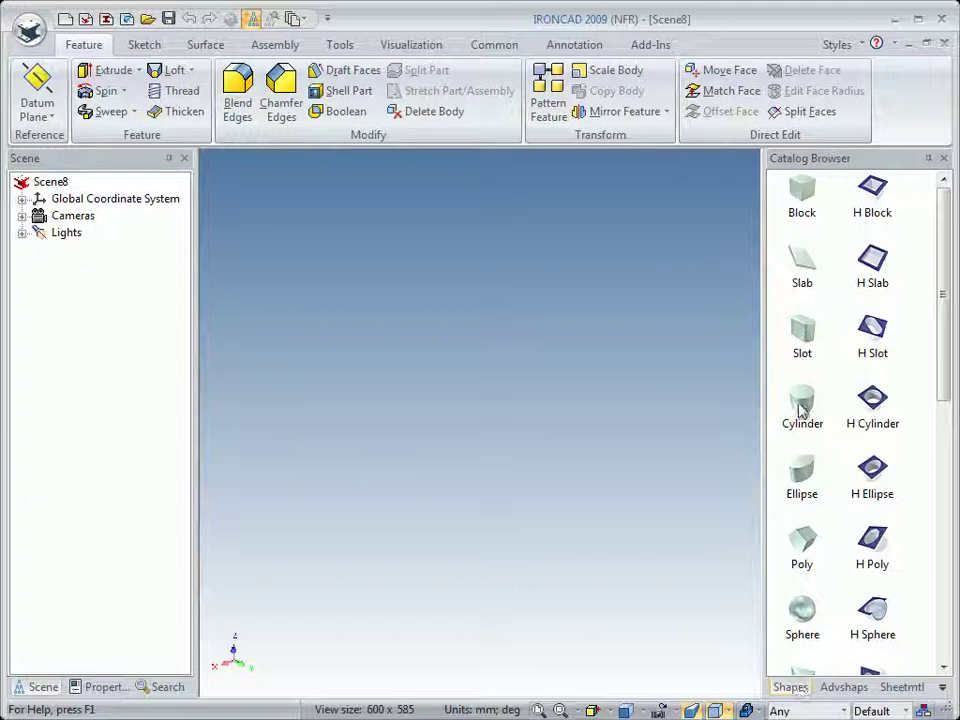
Step: Look through the Shapes and Advshaps catalogs and the list of other available catalogs
drag(945, 378, 948, 600)
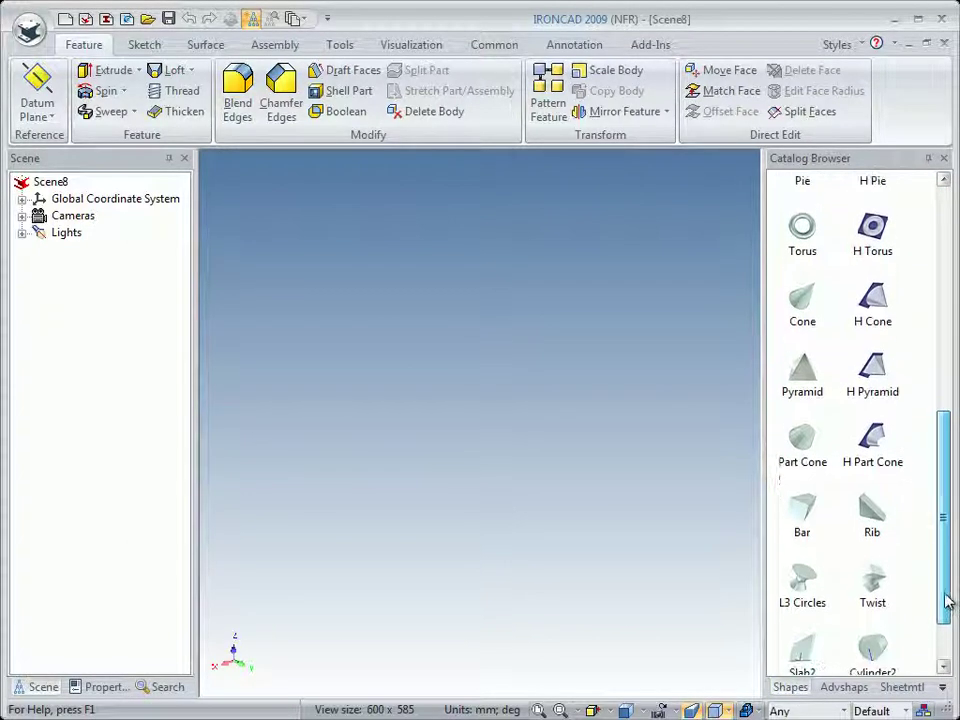
click(843, 687)
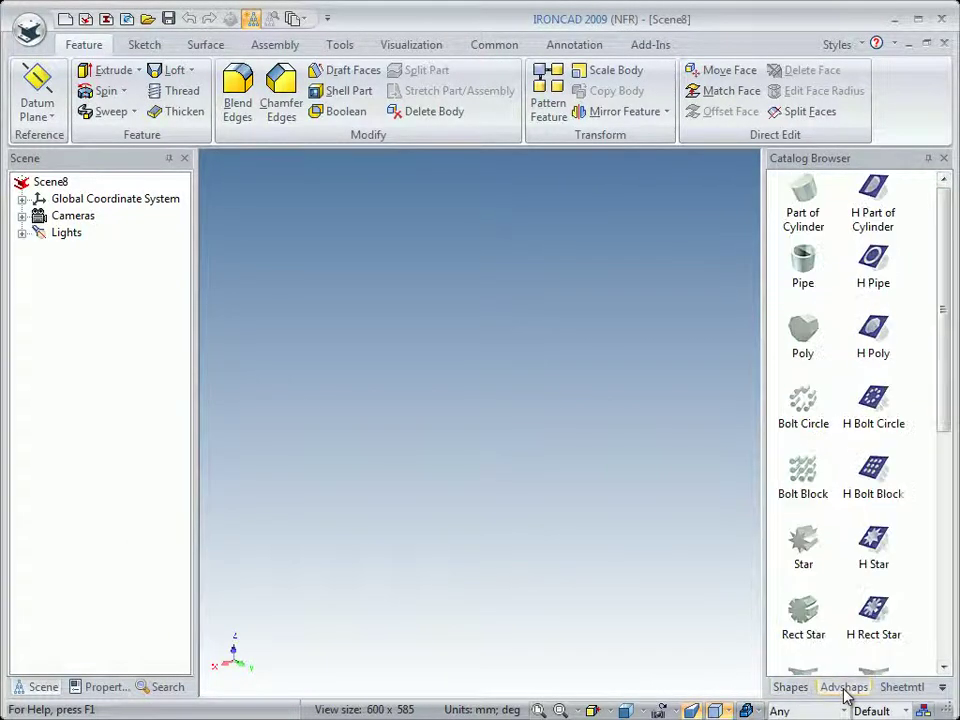
click(942, 687)
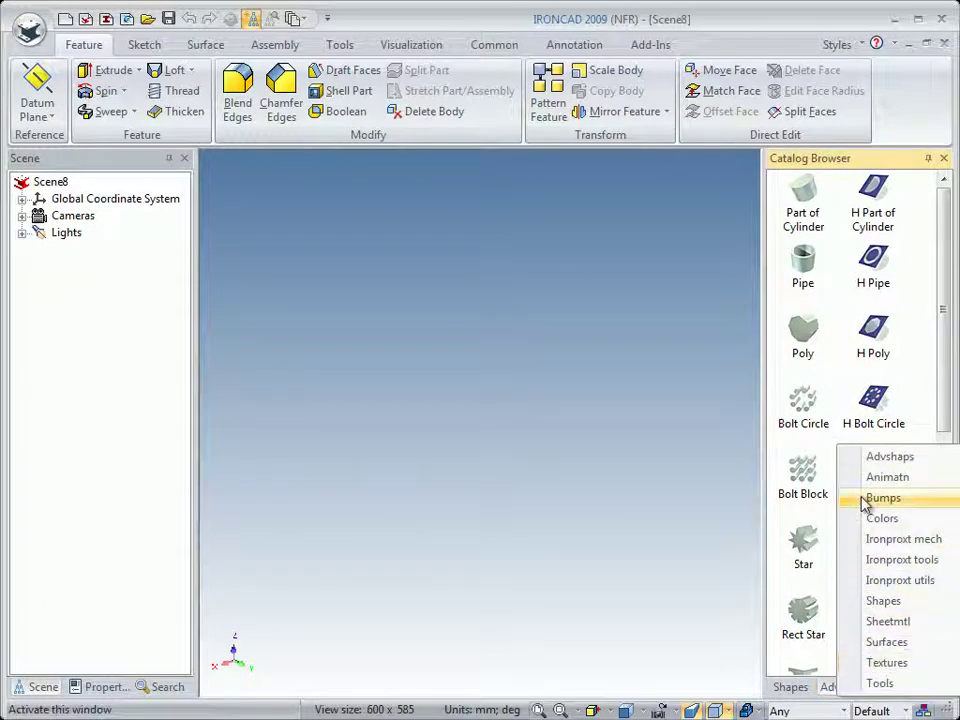
click(789, 687)
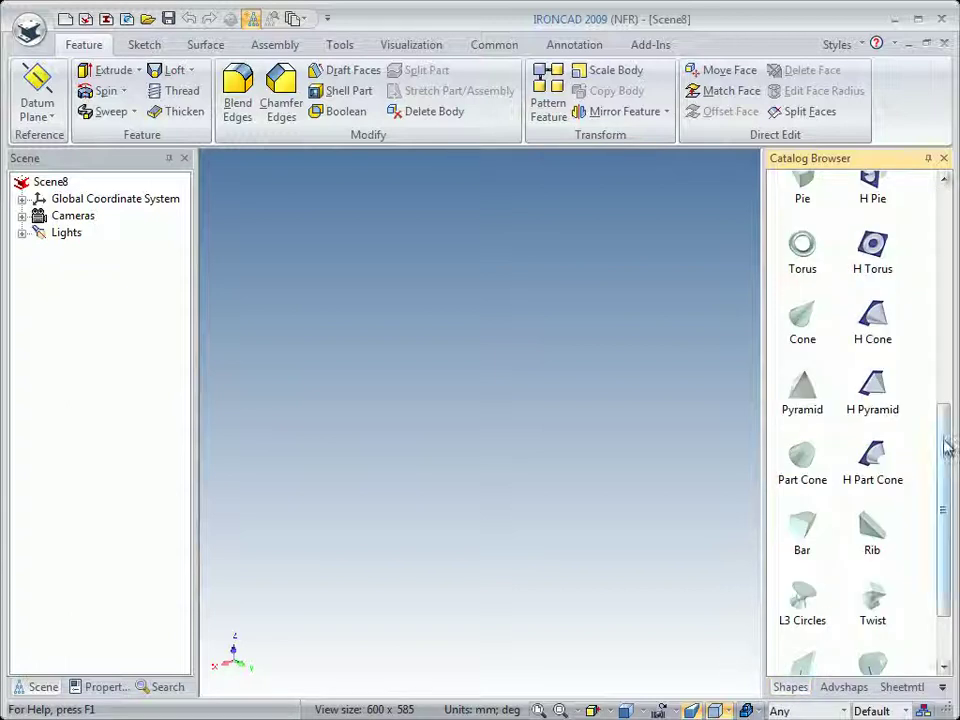
drag(945, 446, 955, 192)
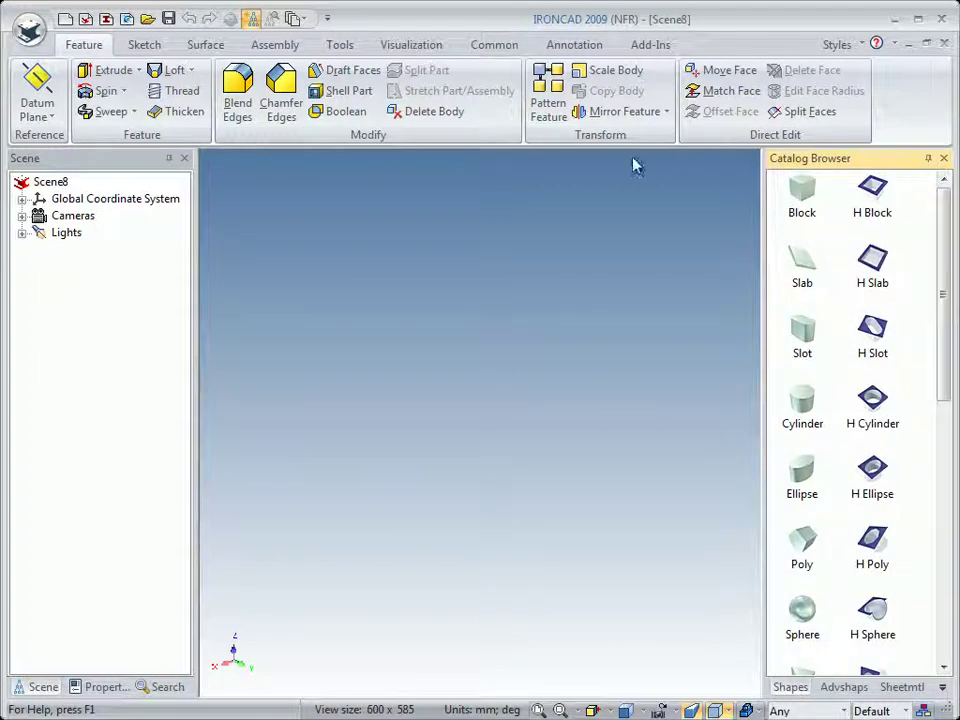
Step: Create a new empty catalog and save it as Min katalog in the Elev folder, replacing the existing file
click(491, 47)
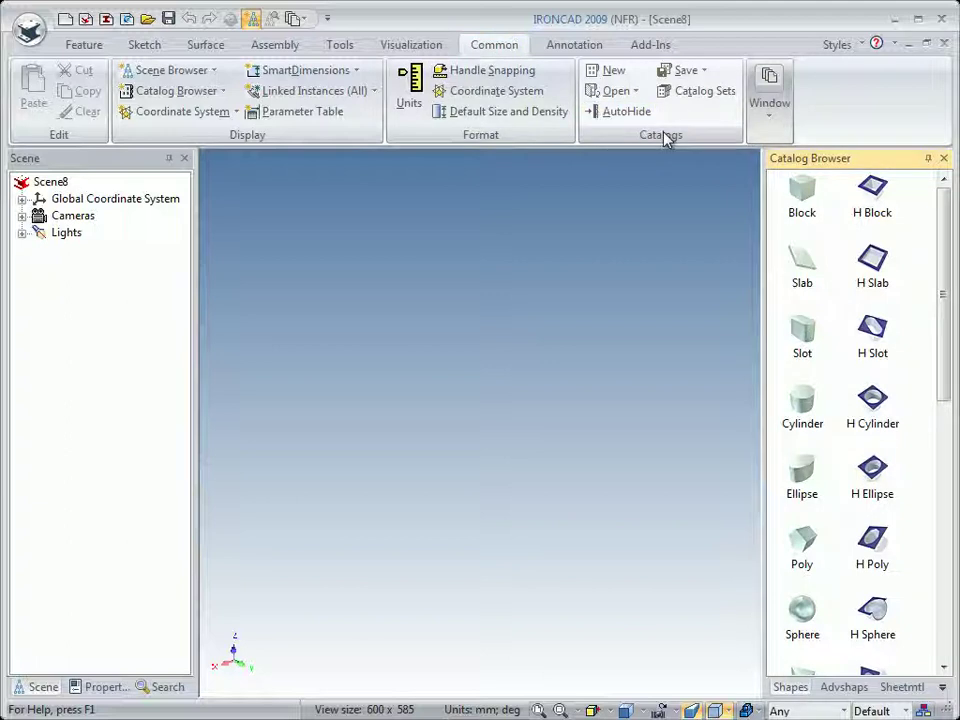
click(598, 79)
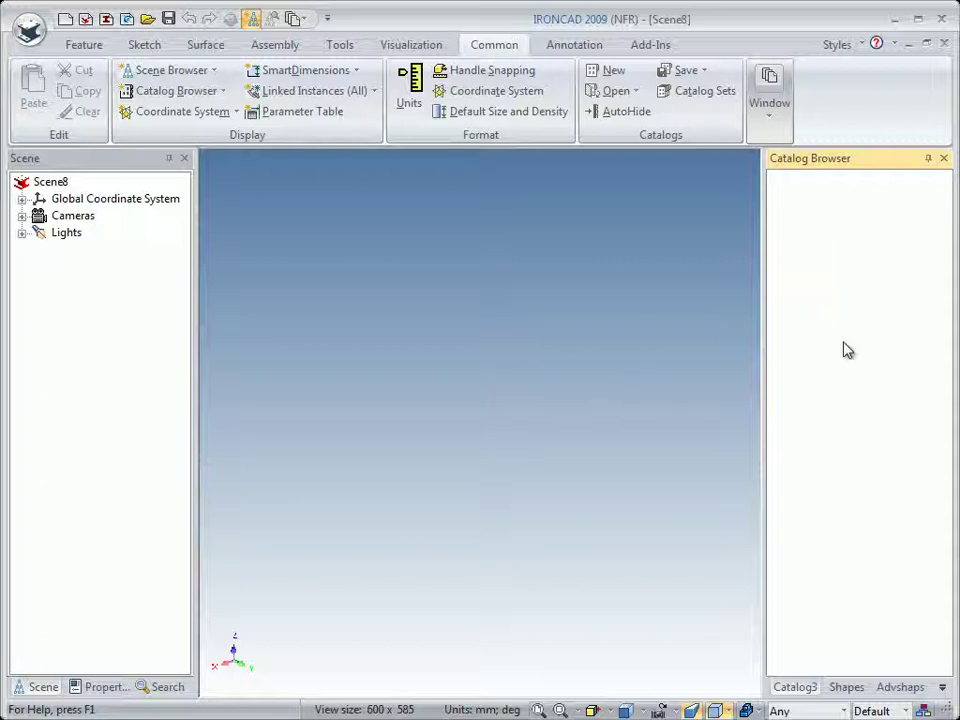
click(636, 94)
click(674, 120)
click(679, 73)
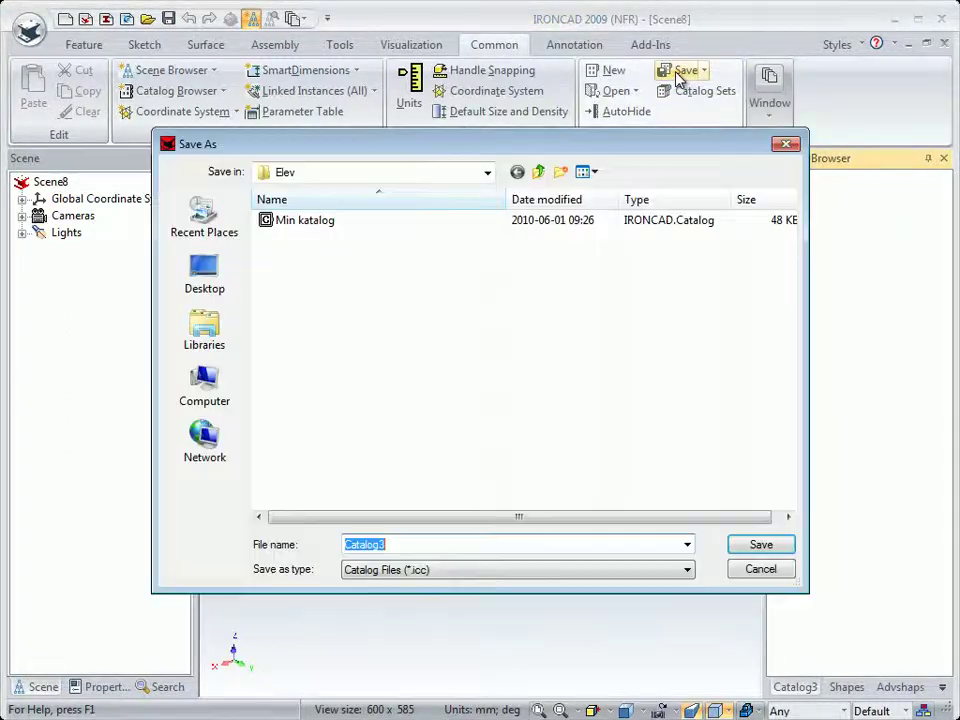
click(283, 230)
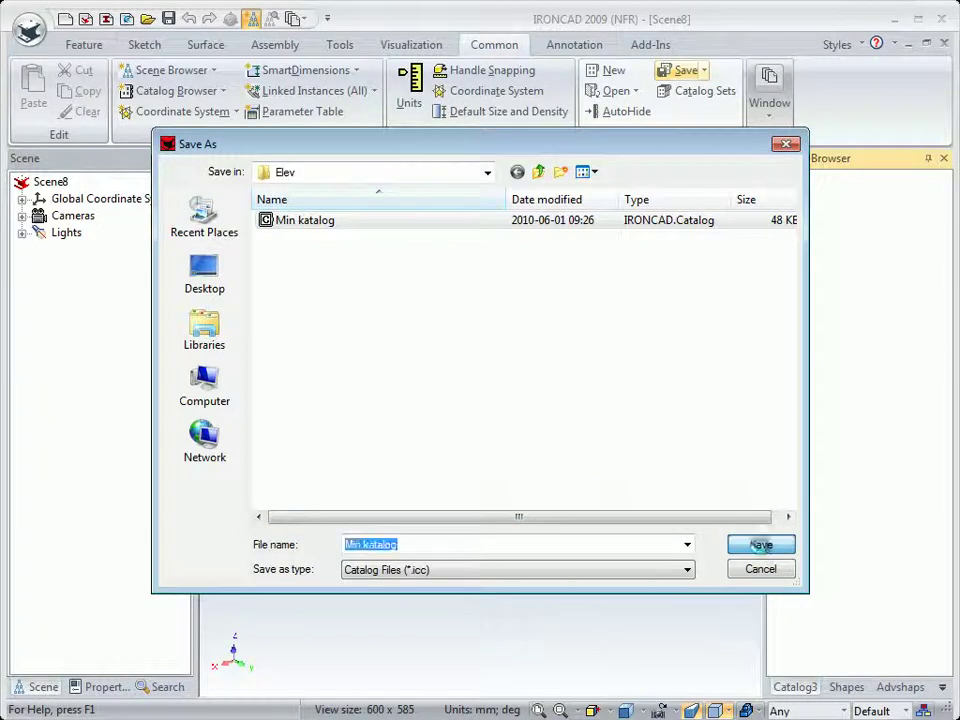
click(761, 547)
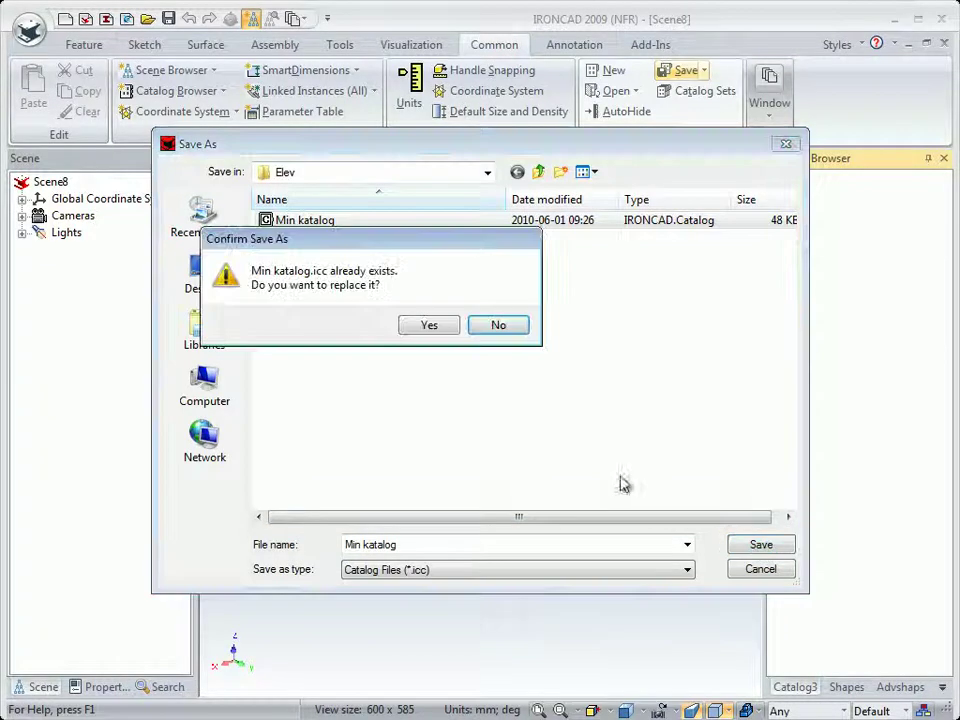
click(427, 329)
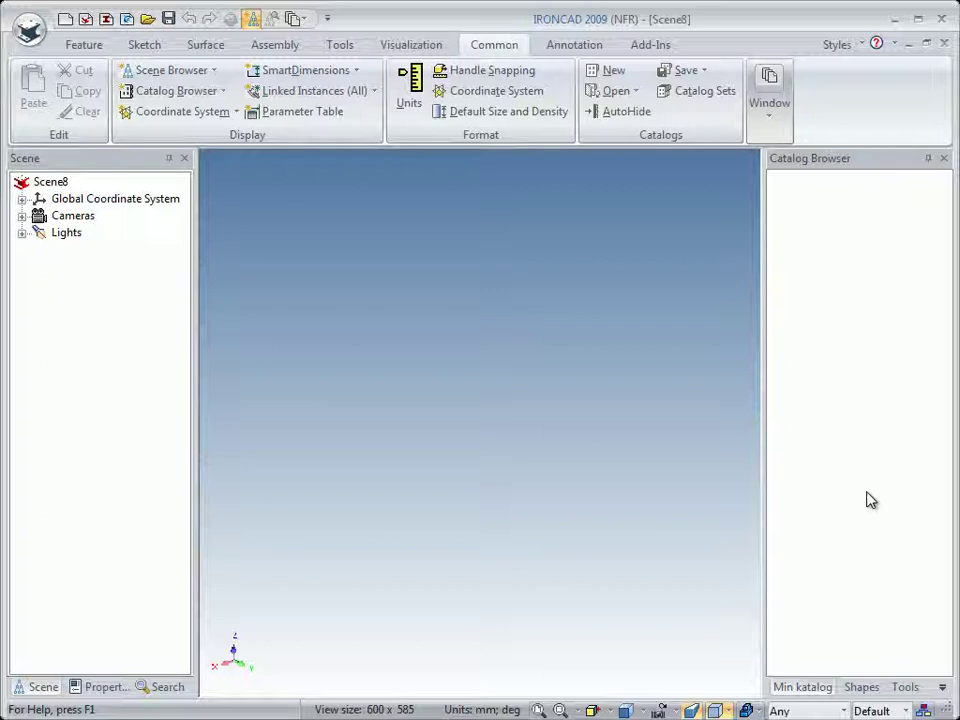
Step: Place a Cylinder from the Shapes catalog in the scene and store it as a part in Min katalog
click(863, 687)
drag(806, 410, 514, 439)
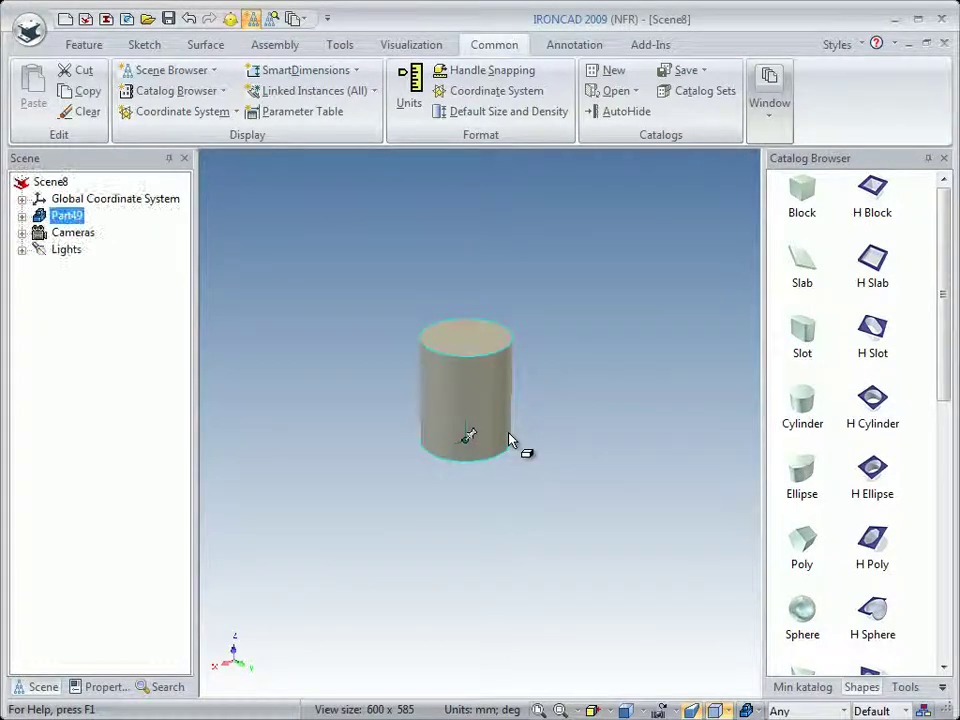
click(788, 688)
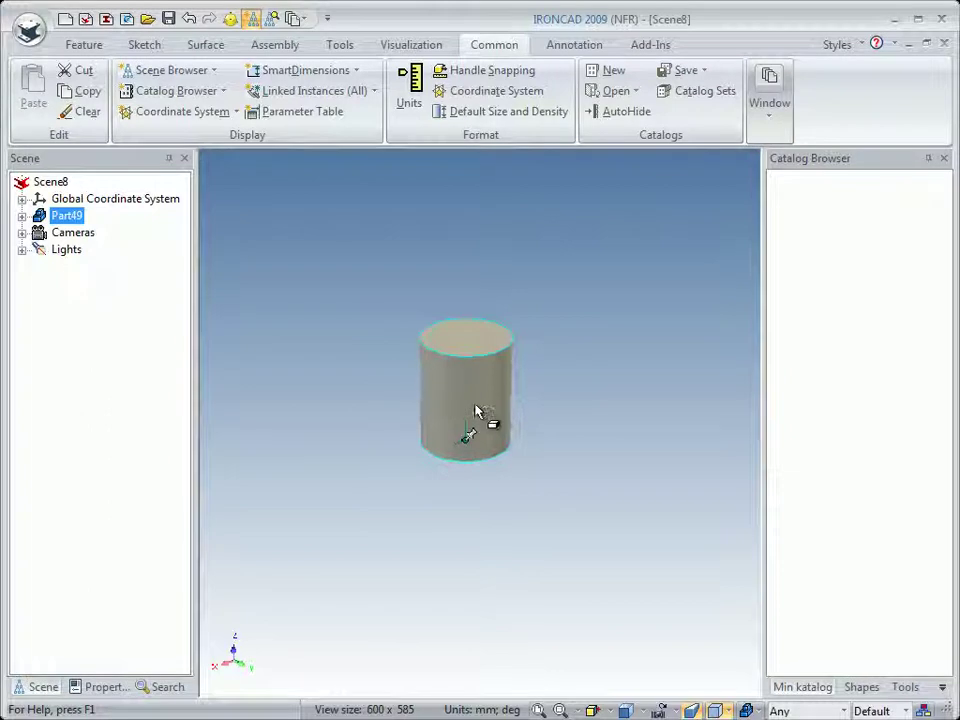
drag(462, 404, 797, 219)
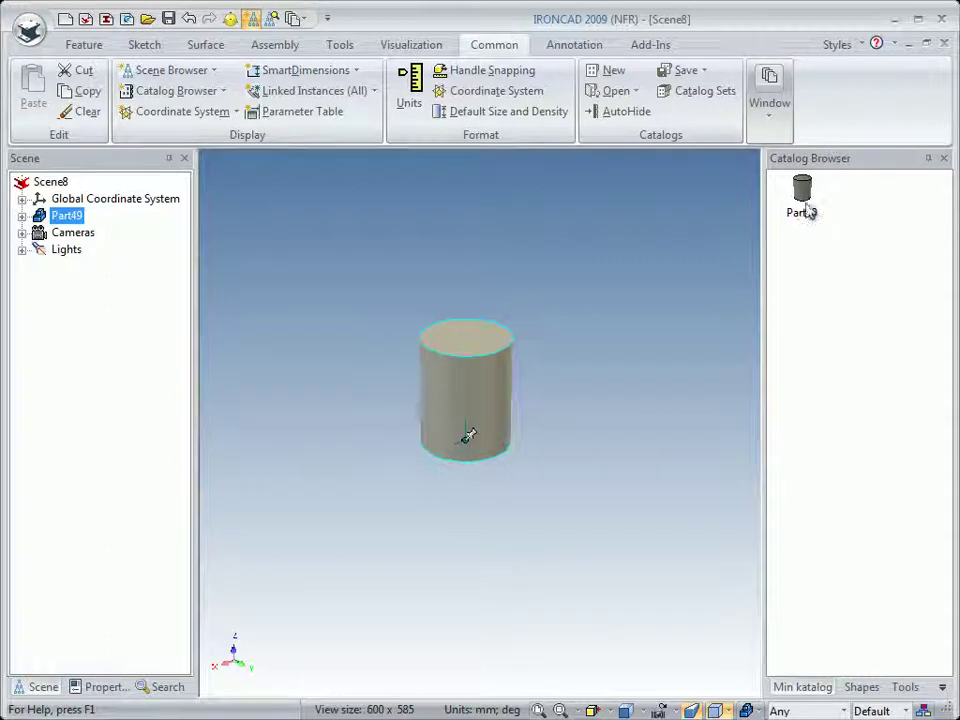
Step: Place a second copy of the part stored in Min katalog beside the cylinder and delete it again
drag(808, 192, 607, 386)
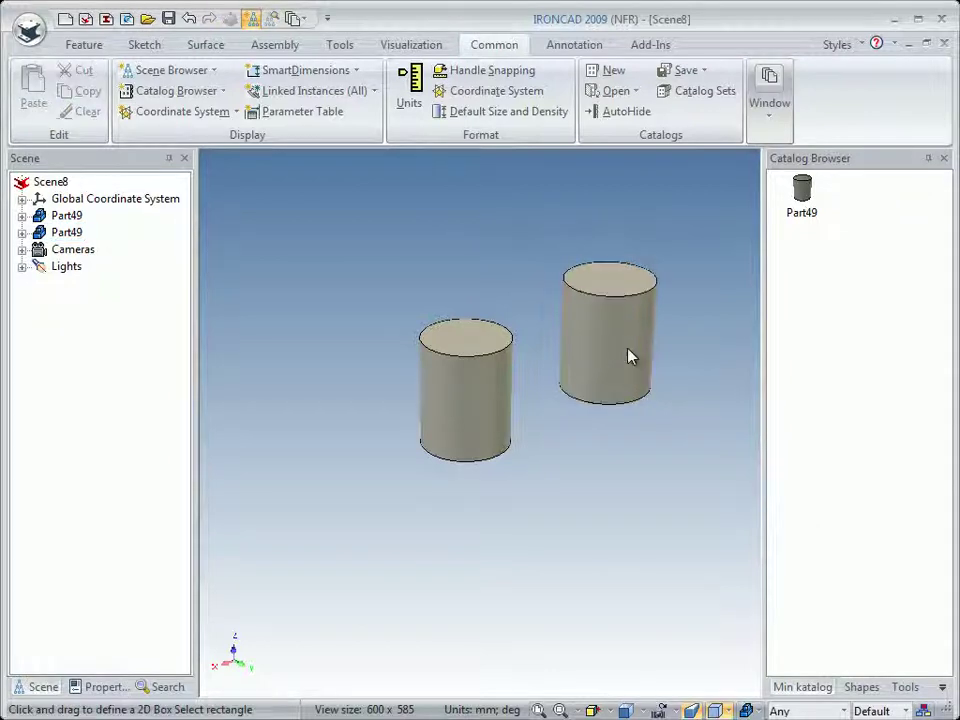
key(Delete)
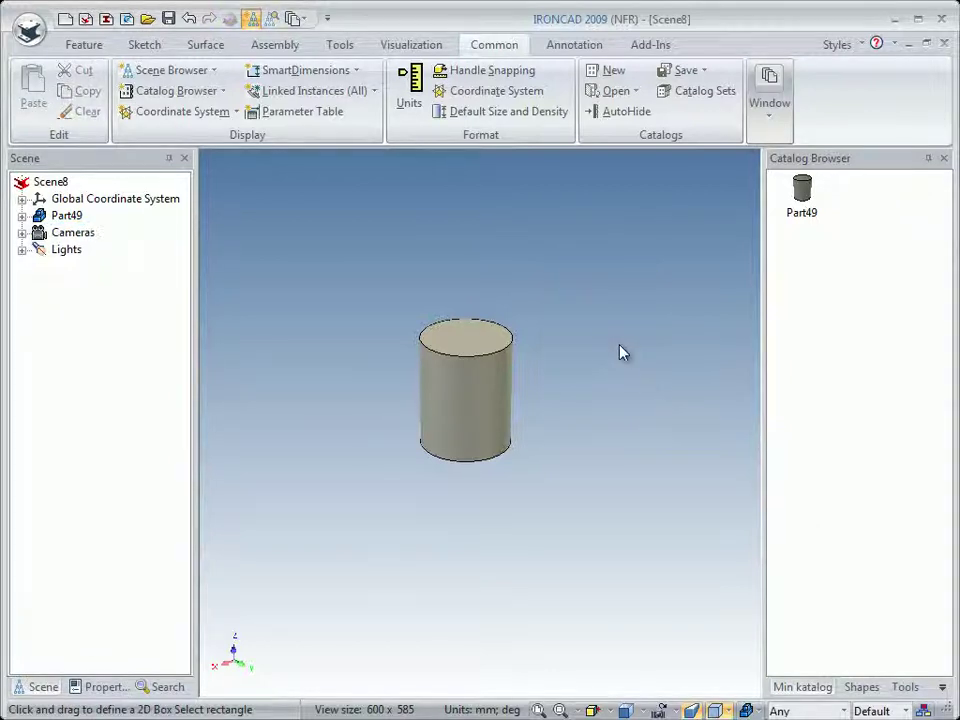
Step: Store the cylinder's shape feature in Min katalog and expand Part49 in the scene tree to show its feature
click(472, 408)
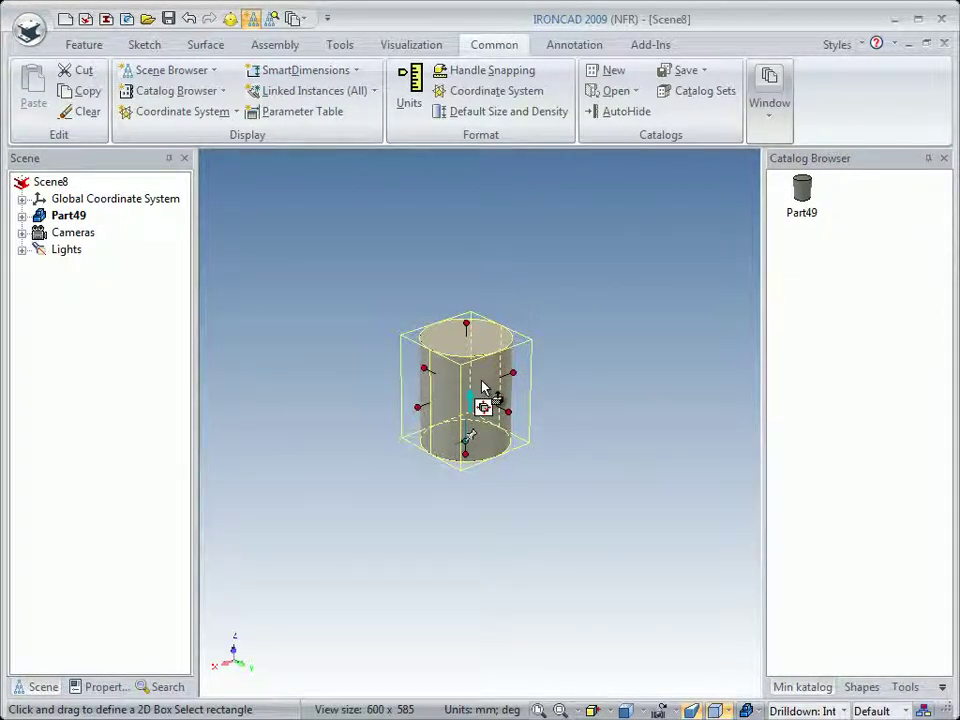
drag(483, 388, 863, 238)
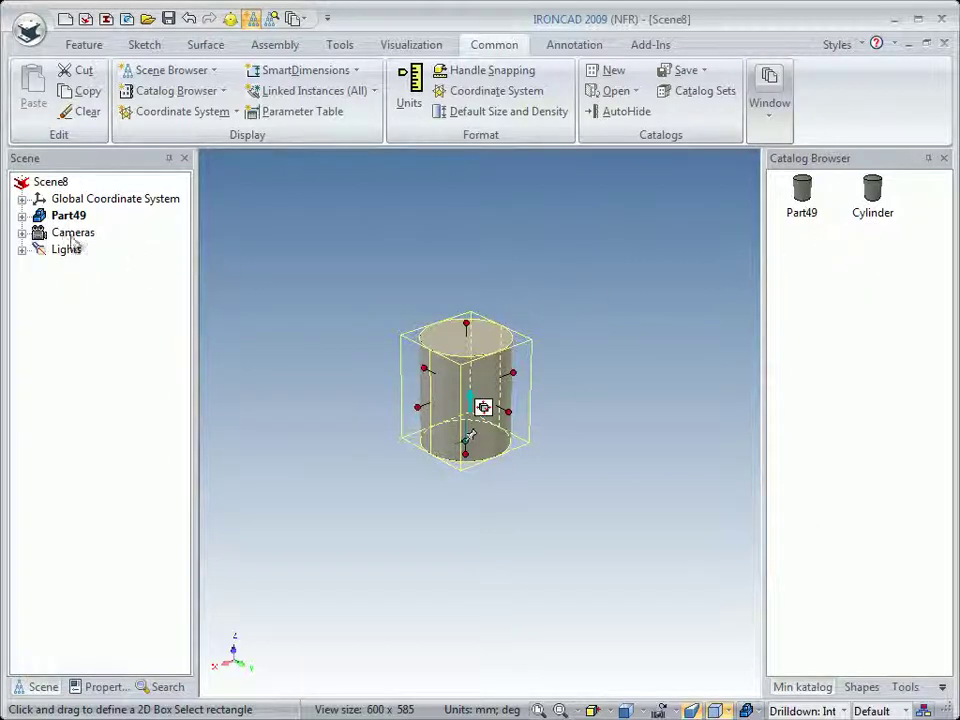
click(22, 216)
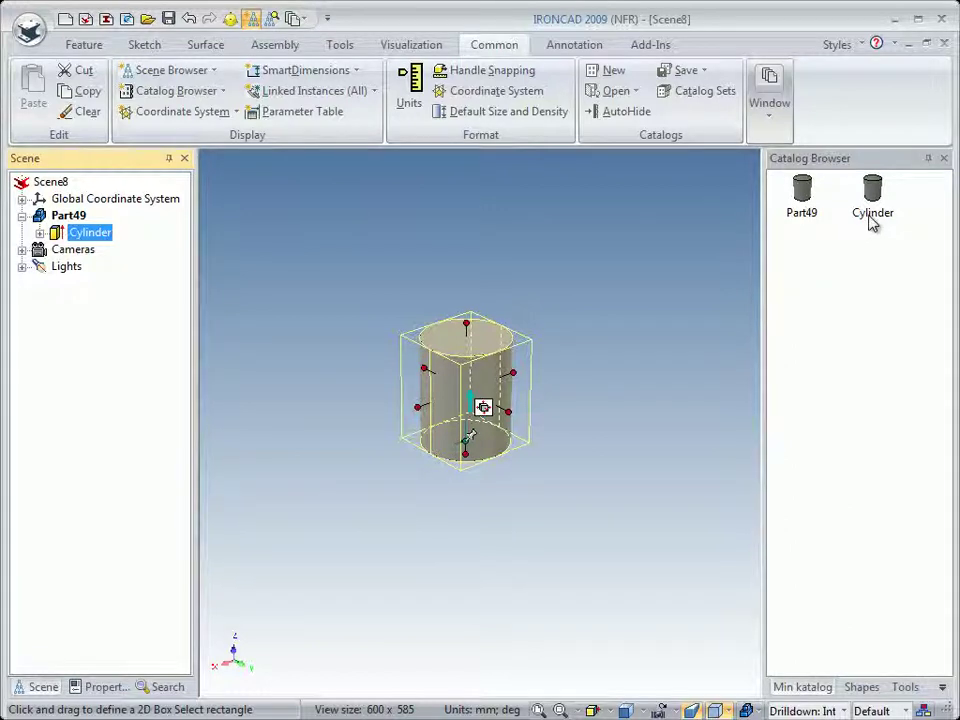
click(611, 381)
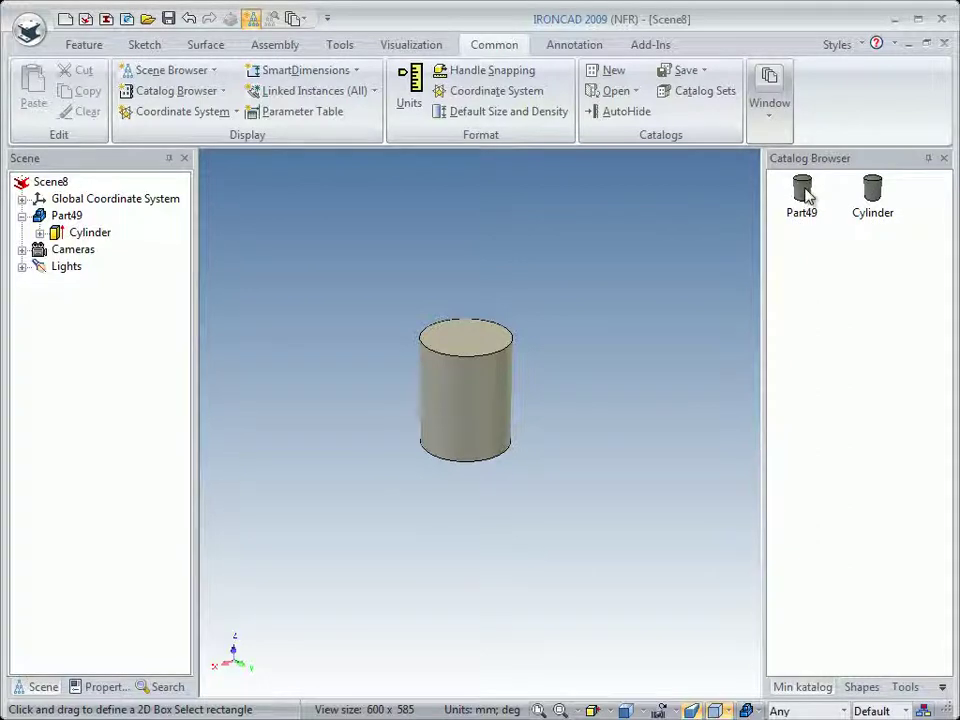
Step: Place the Part49 catalog item on the centre of the cylinder's top face
drag(806, 193, 466, 343)
drag(466, 343, 469, 340)
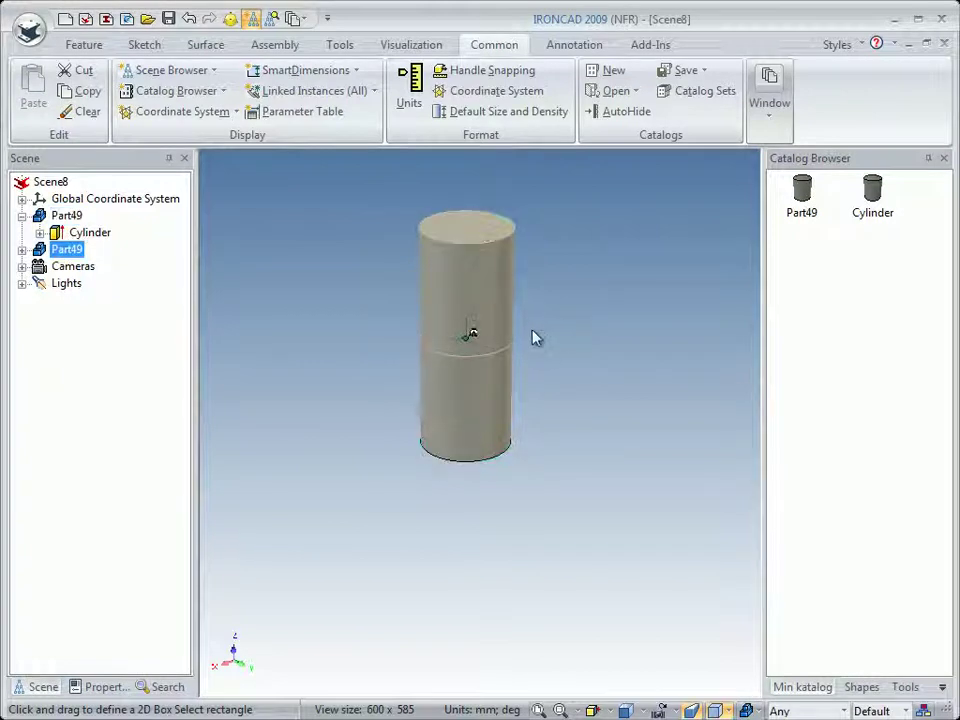
middle_drag(514, 339, 491, 435)
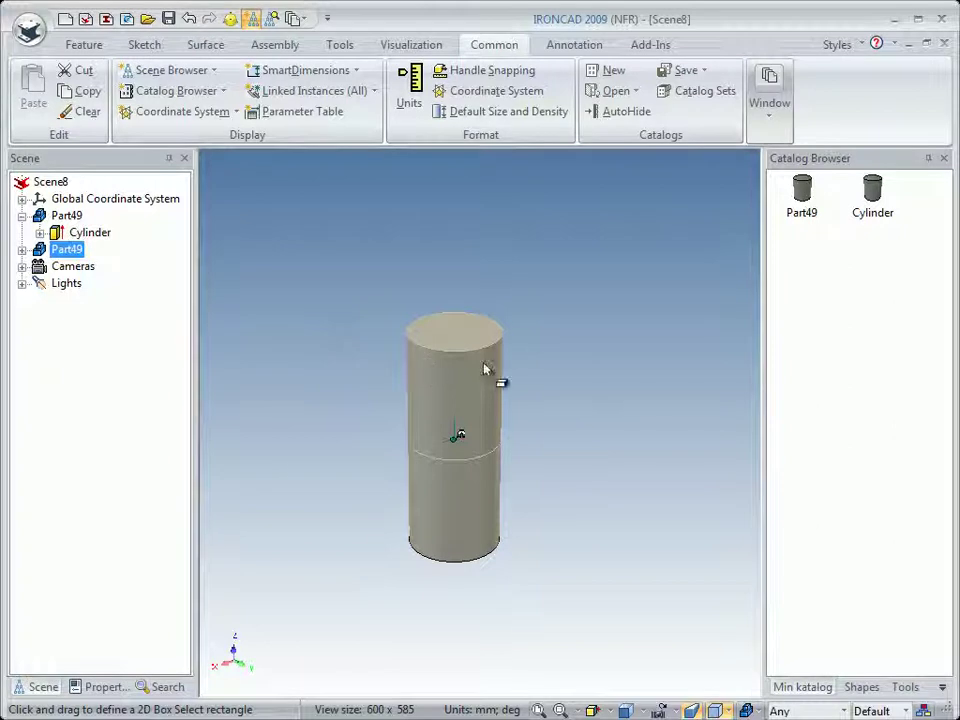
click(529, 364)
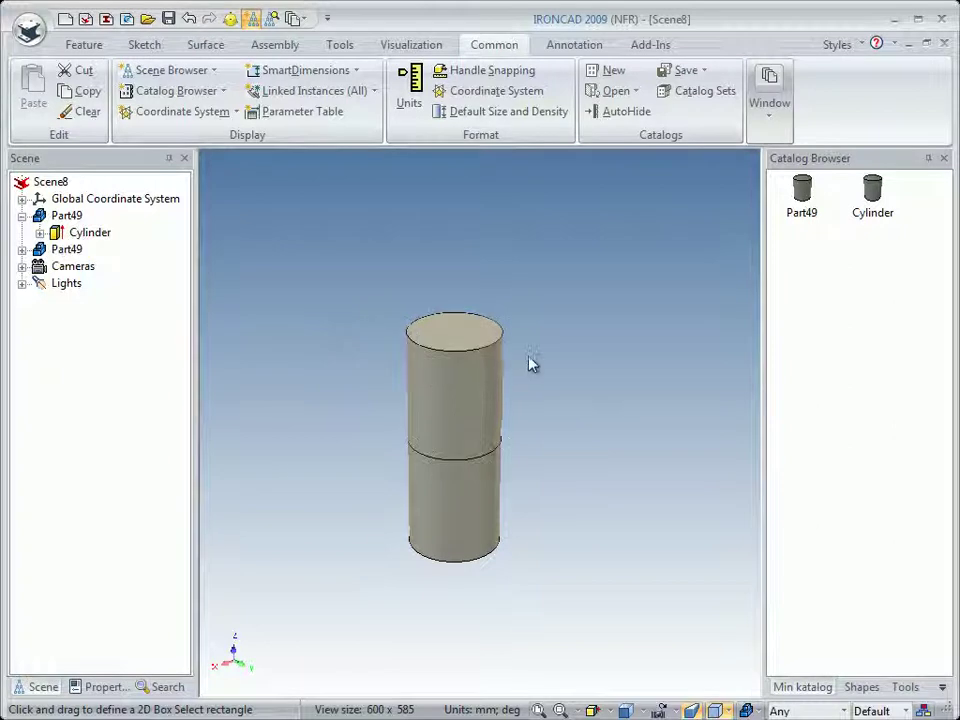
Step: Add the stored Cylinder shape to the centre of the upper part's top face
click(874, 200)
drag(875, 195, 660, 310)
drag(481, 317, 454, 333)
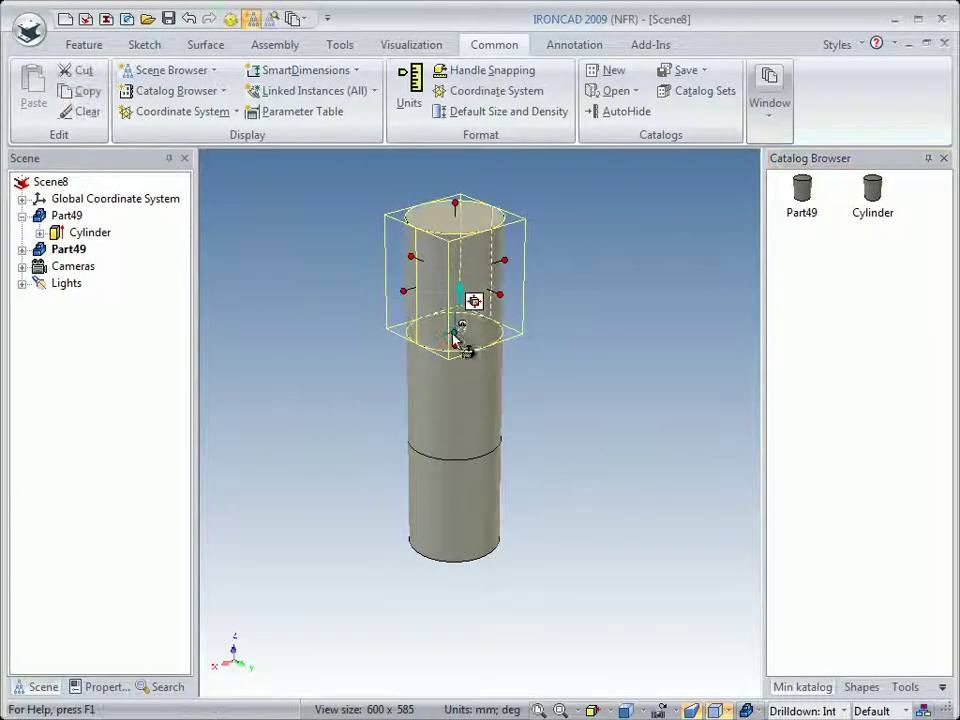
click(522, 379)
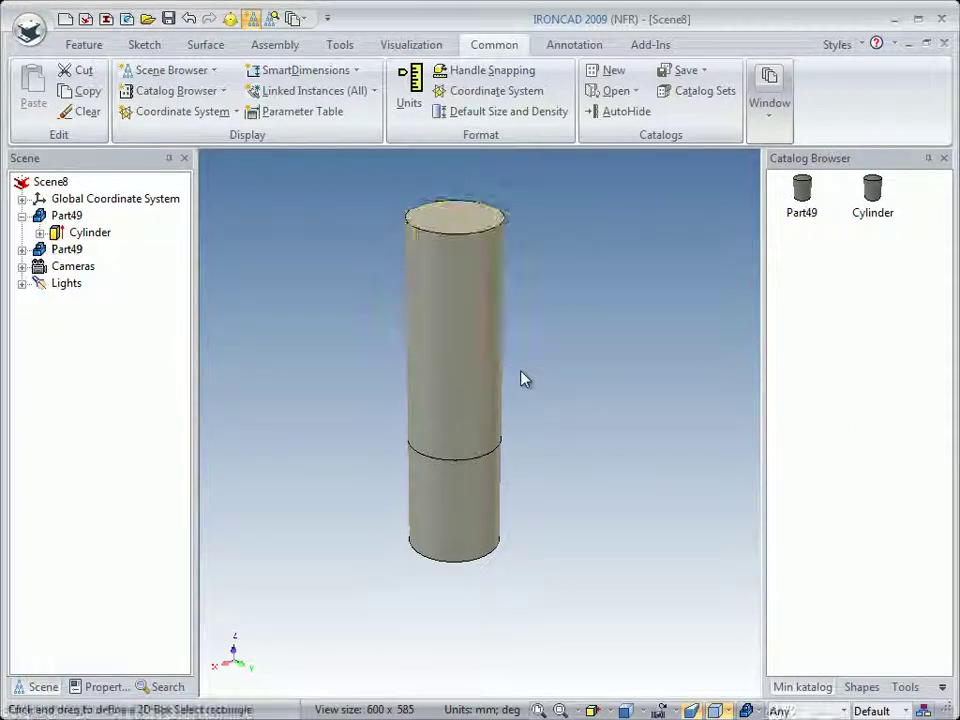
Step: Examine the upper part's structure in the scene tree, highlighting each of its cylinder features
click(463, 300)
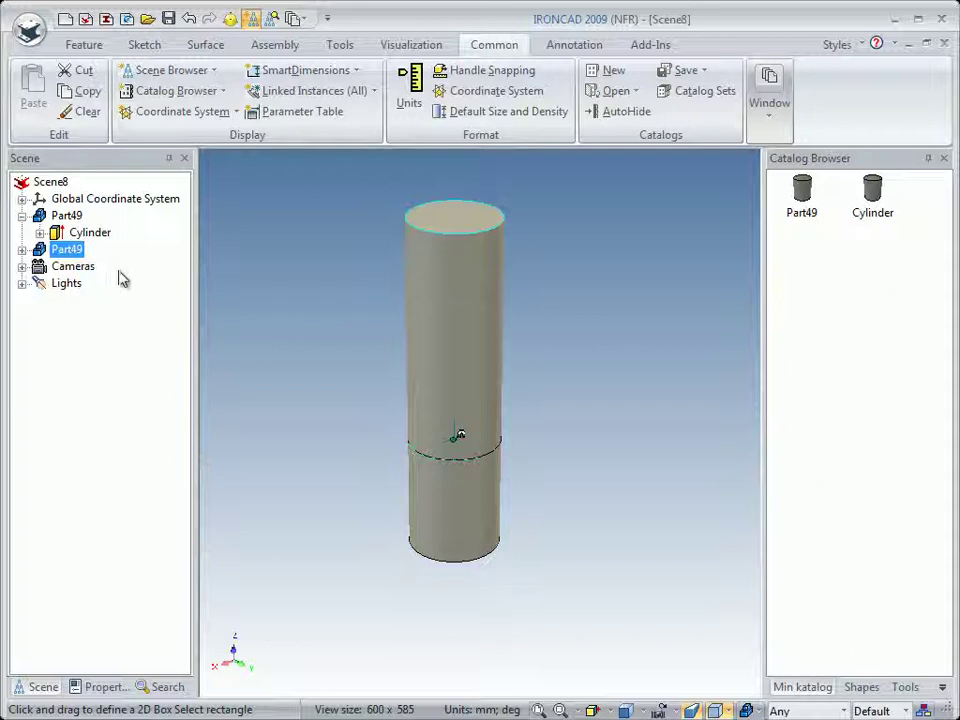
click(22, 250)
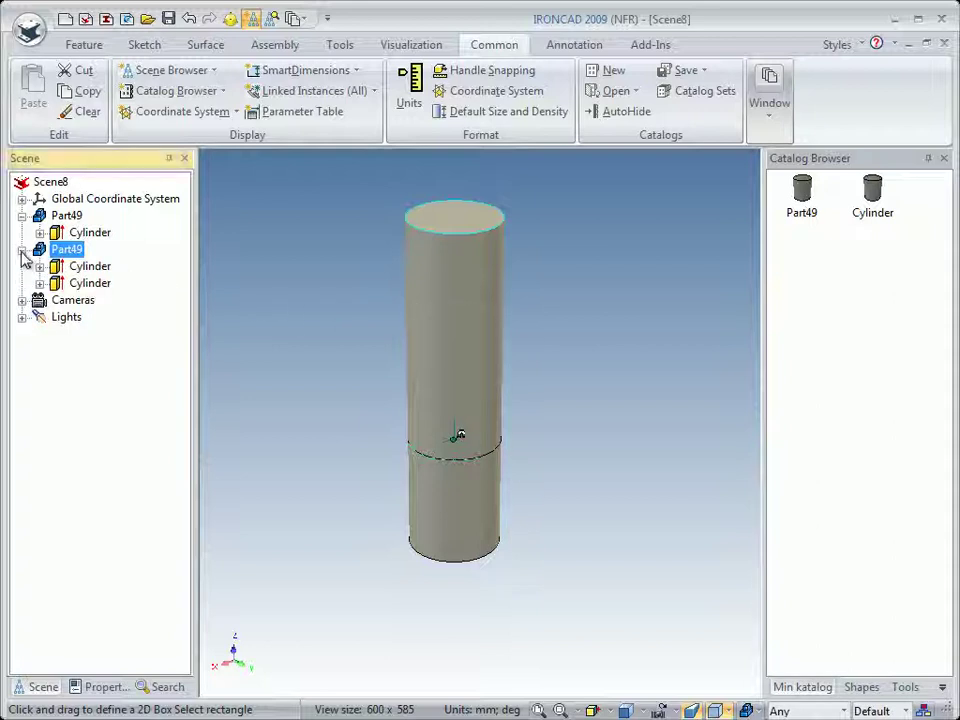
click(56, 267)
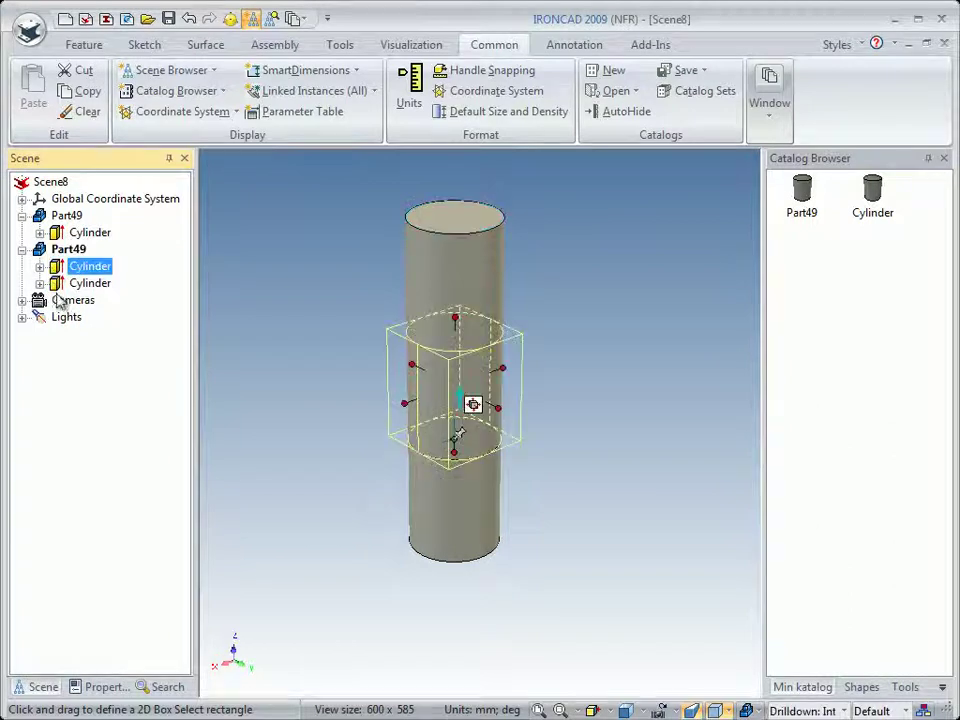
click(62, 283)
click(277, 312)
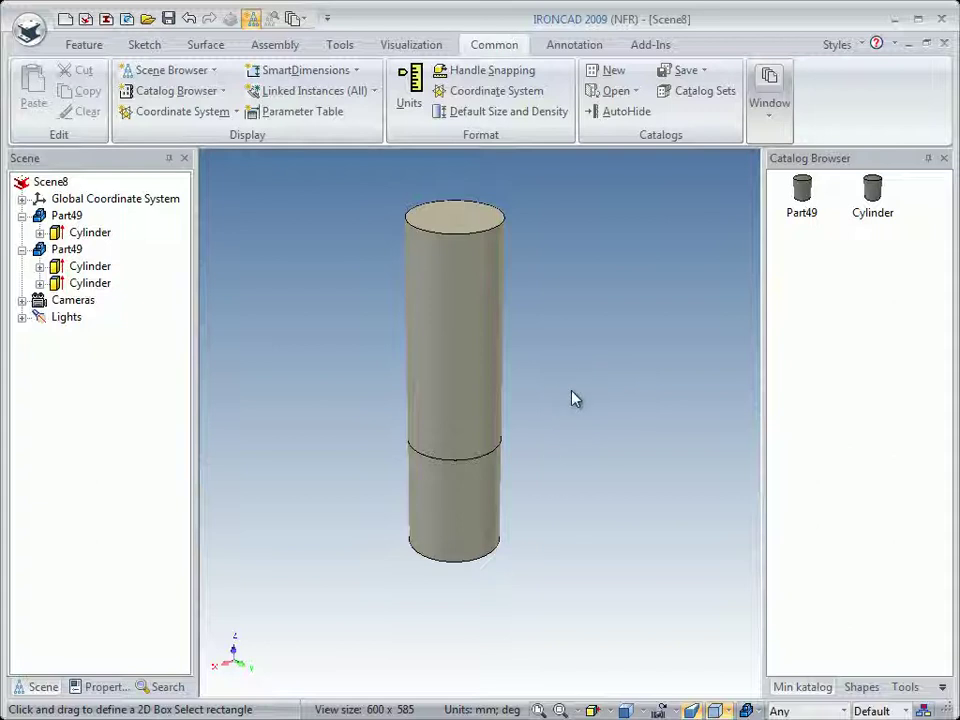
Step: Delete the upper part made of two cylinder features
click(469, 350)
key(Delete)
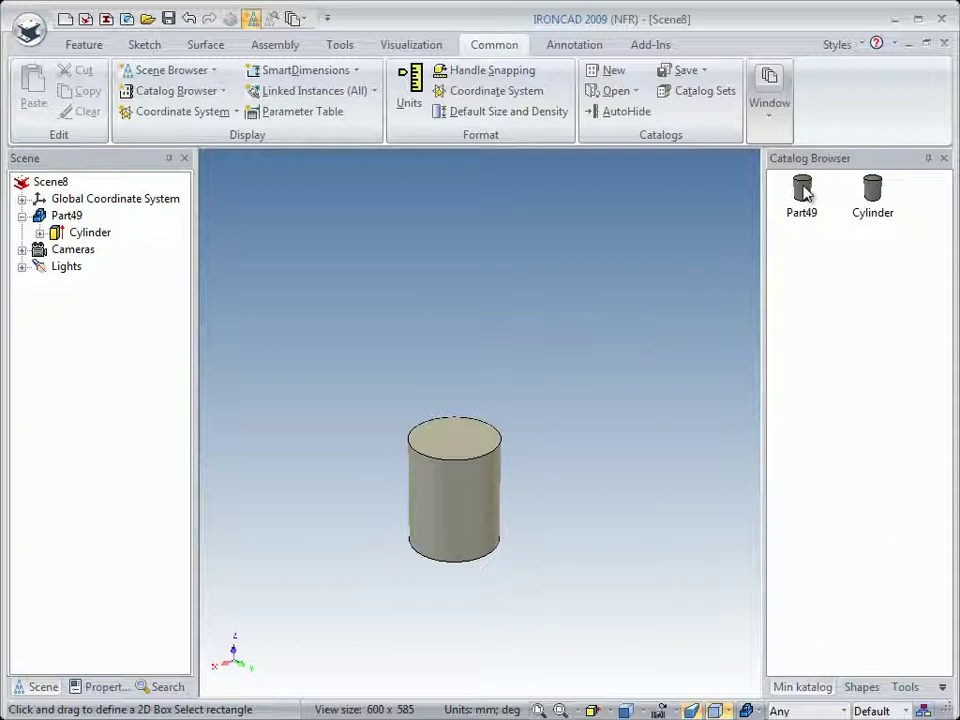
Step: Place the stored Part49 from Min katalog as a separate part on the centre of the remaining cylinder's top face
drag(806, 193, 563, 313)
drag(502, 347, 455, 443)
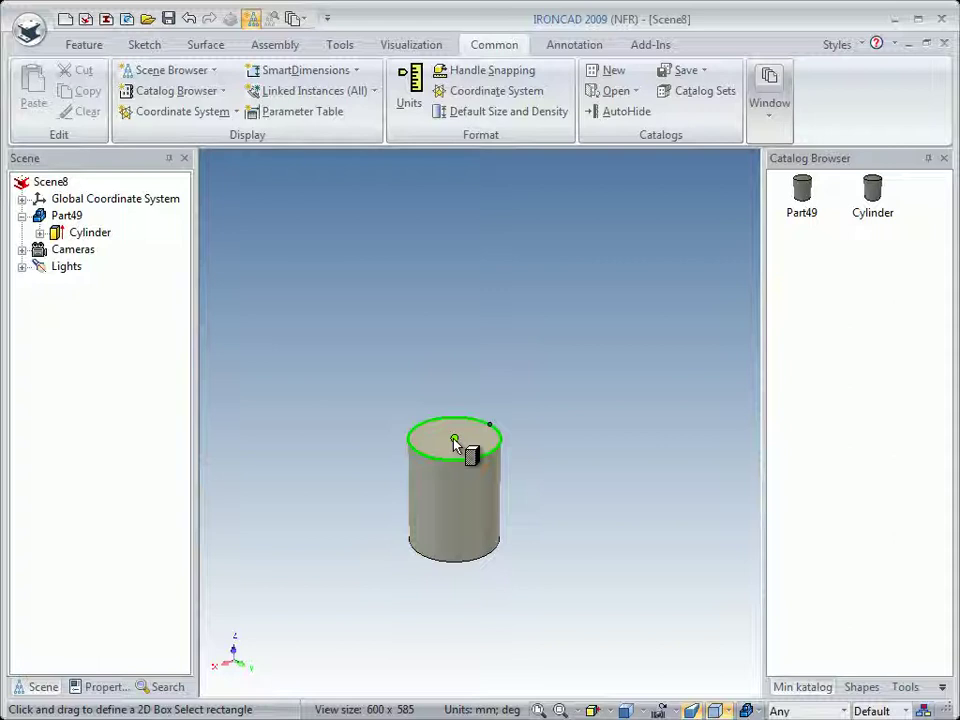
drag(455, 442, 455, 442)
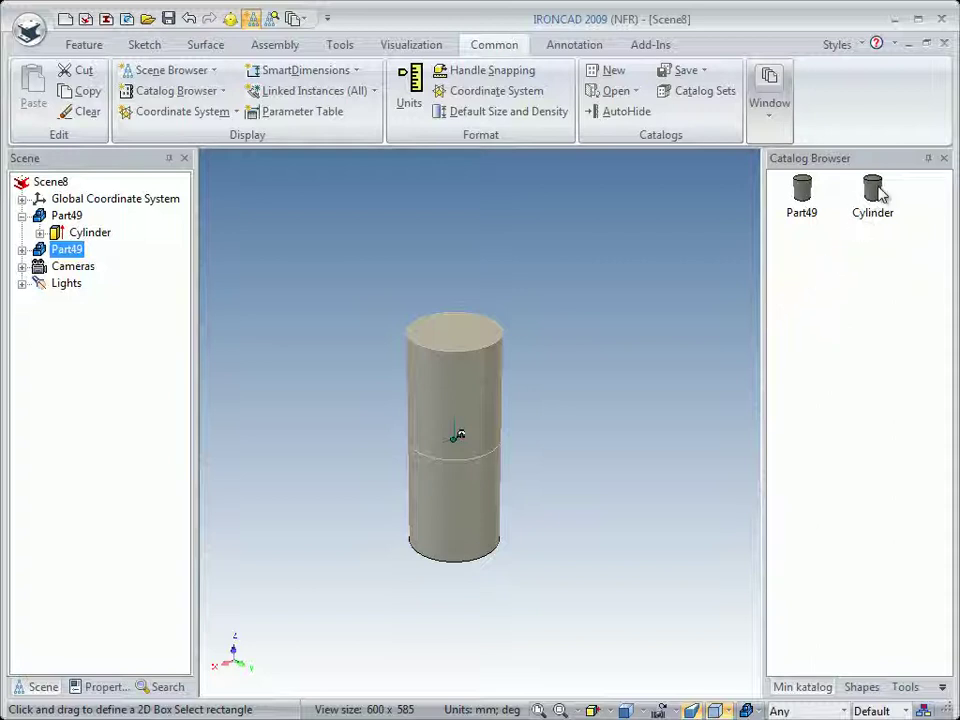
Step: Drop the stored Cylinder on the upper part's top-face centre as an Intellishape feature, and select the resulting part
drag(875, 195, 455, 334)
right_drag(455, 334, 456, 340)
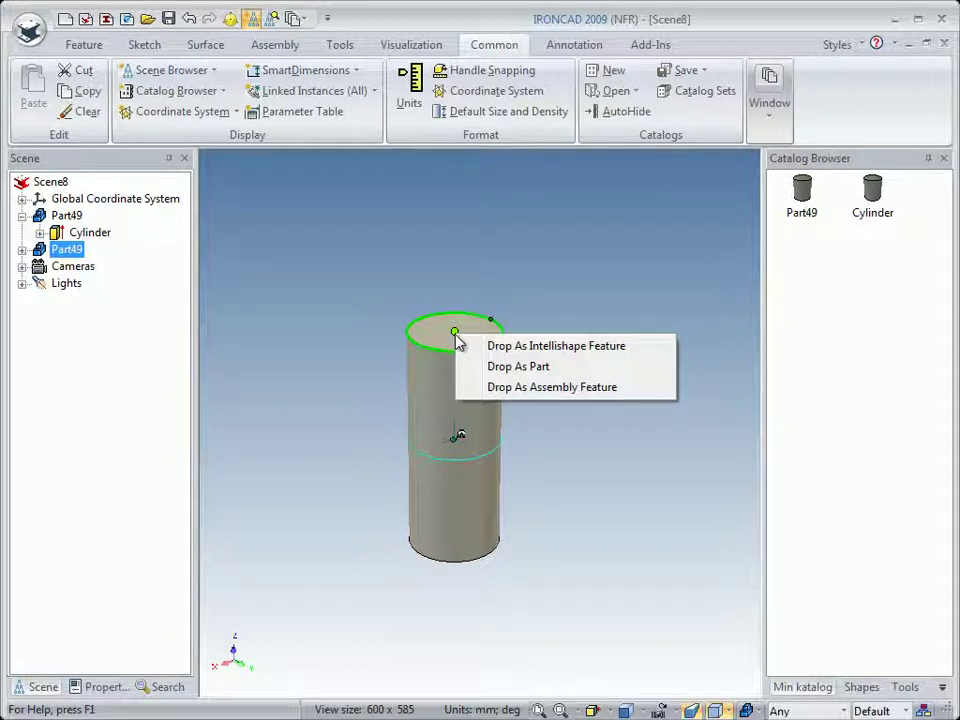
click(559, 348)
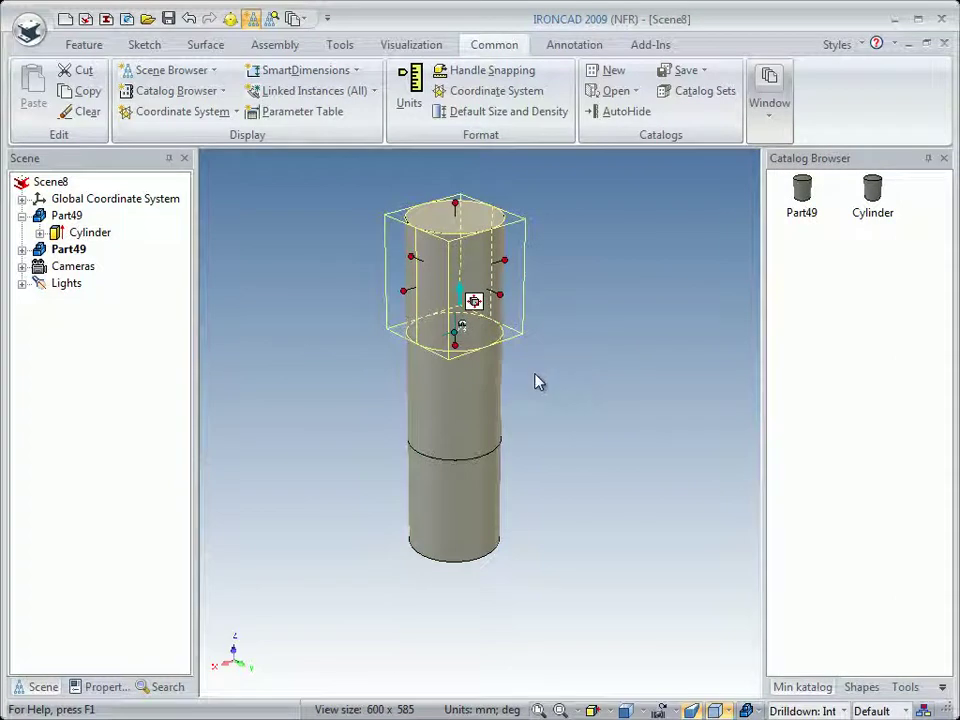
click(536, 381)
click(474, 317)
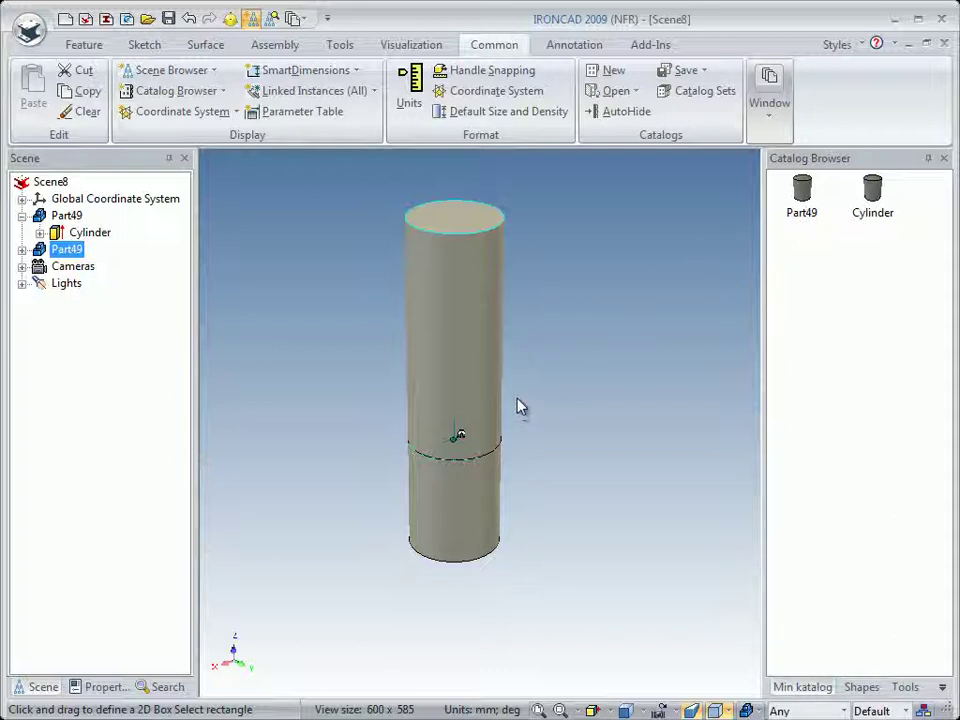
Step: Delete the upper part and the remaining lower cylinder part, emptying the scene
click(473, 400)
click(390, 290)
click(462, 265)
key(Delete)
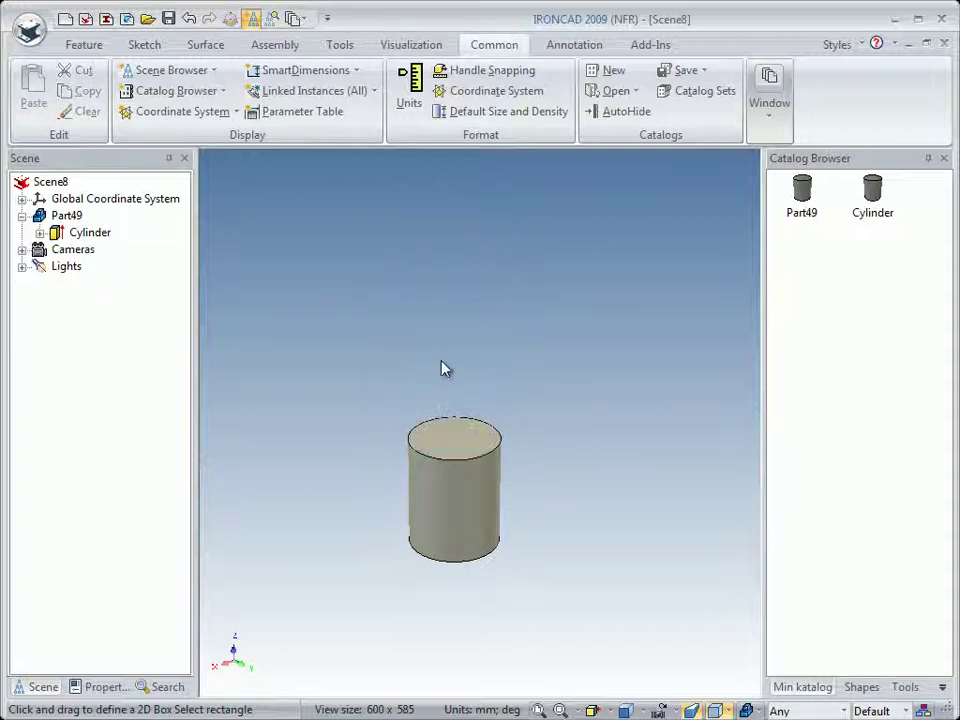
click(462, 489)
key(Delete)
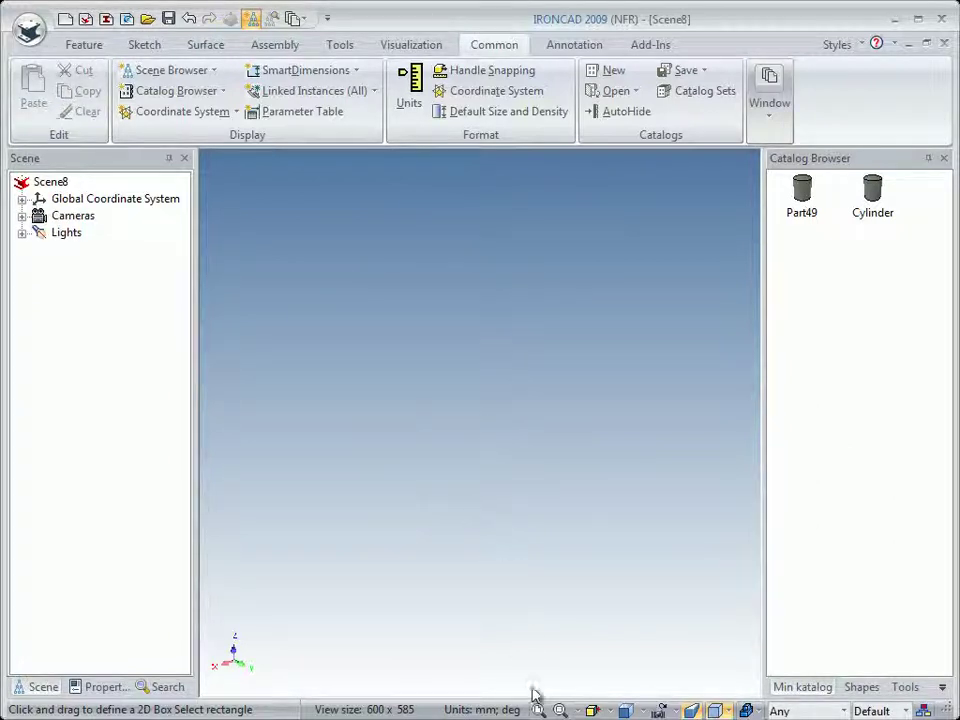
Step: Place the stored Part49 from Min katalog in the empty scene and set the view to T.F.L
drag(803, 190, 482, 522)
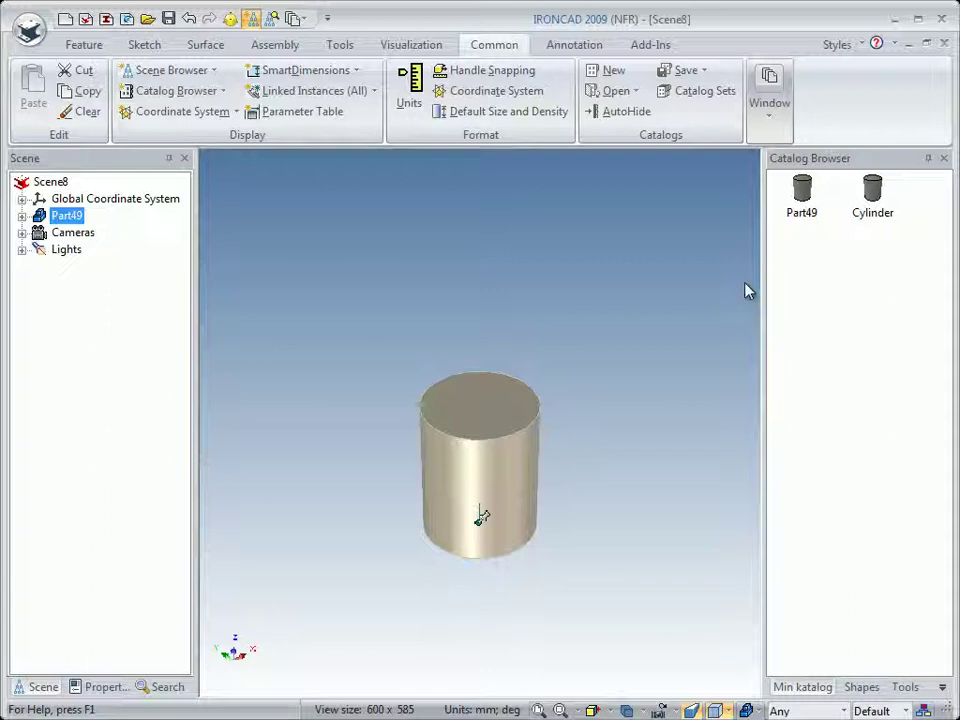
click(627, 710)
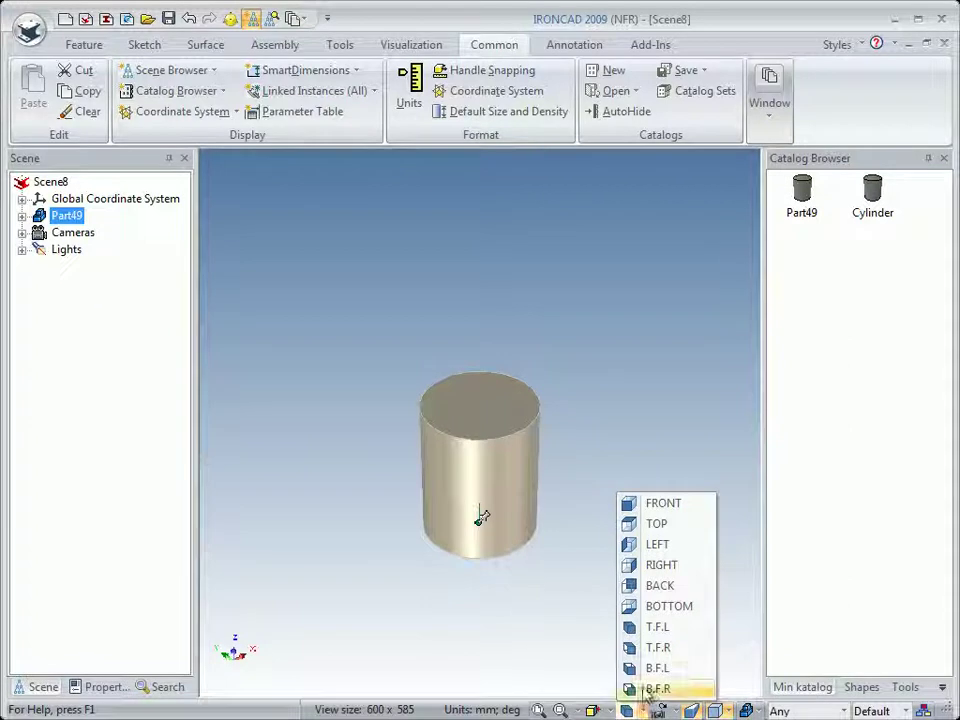
click(634, 627)
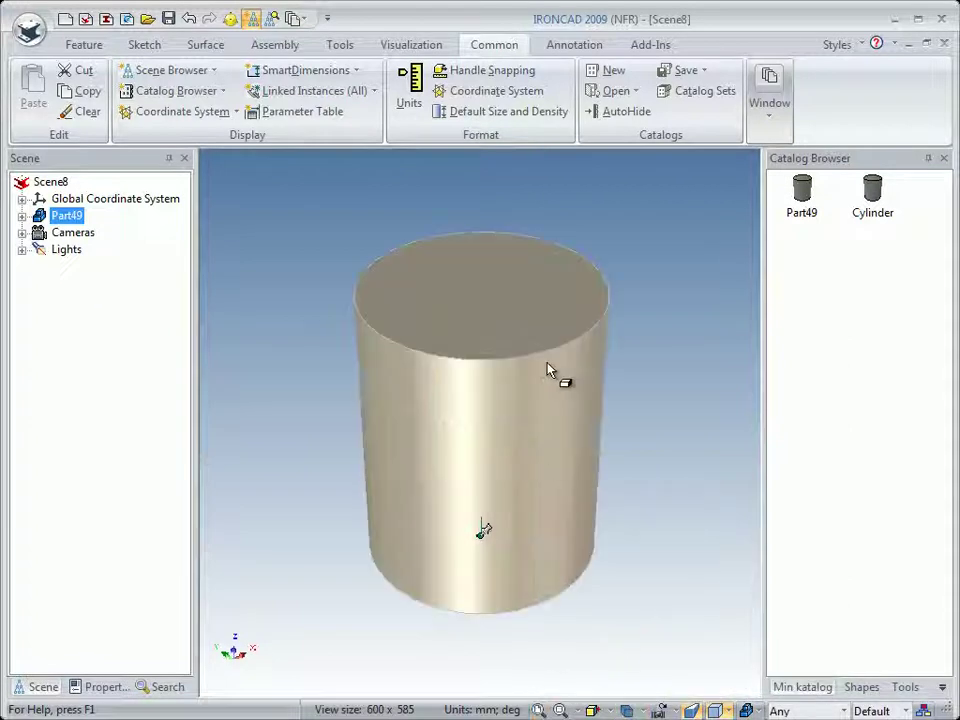
scroll(521, 379, down, 5)
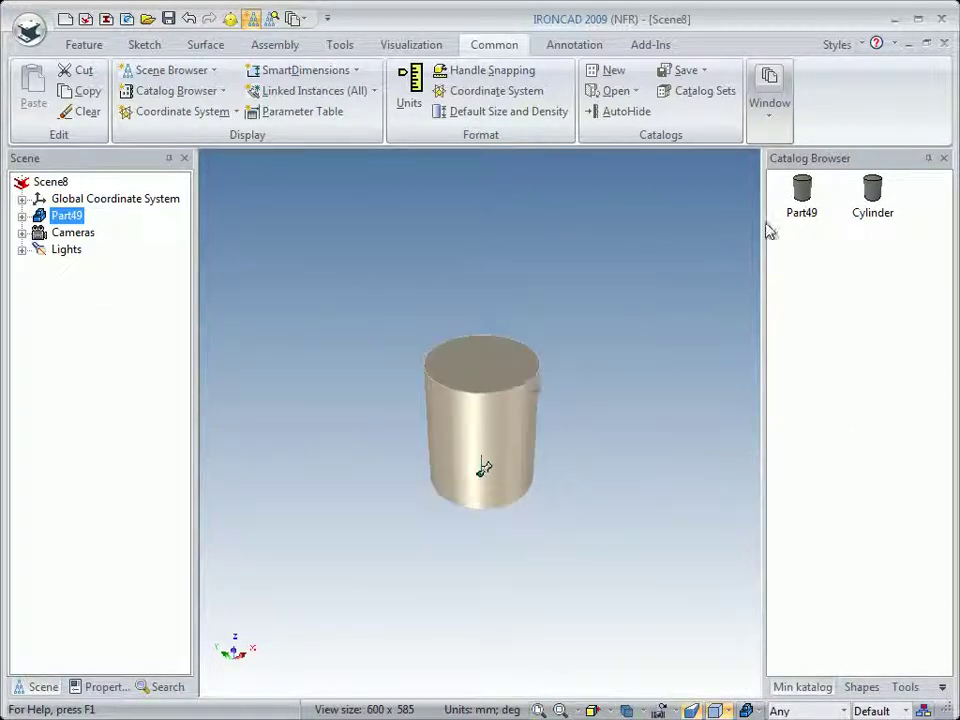
Step: Stack two more copies of the stored Part49 on the first, each centred on the top face of the part below
drag(806, 198, 483, 368)
key(F2)
drag(472, 316, 452, 422)
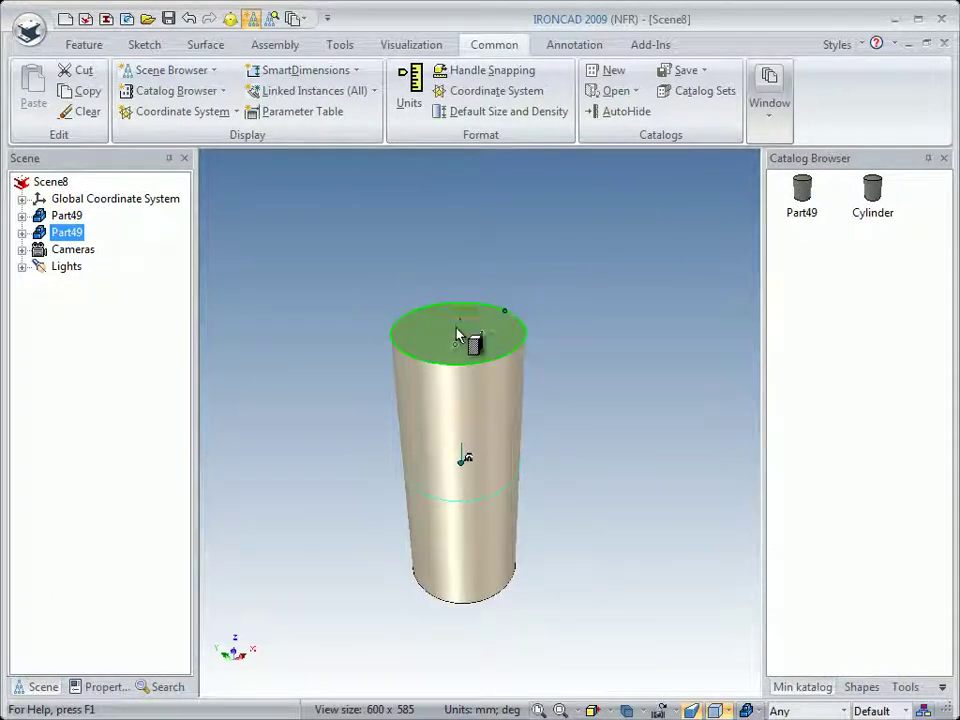
drag(458, 340, 461, 333)
middle_drag(512, 321, 477, 503)
click(538, 710)
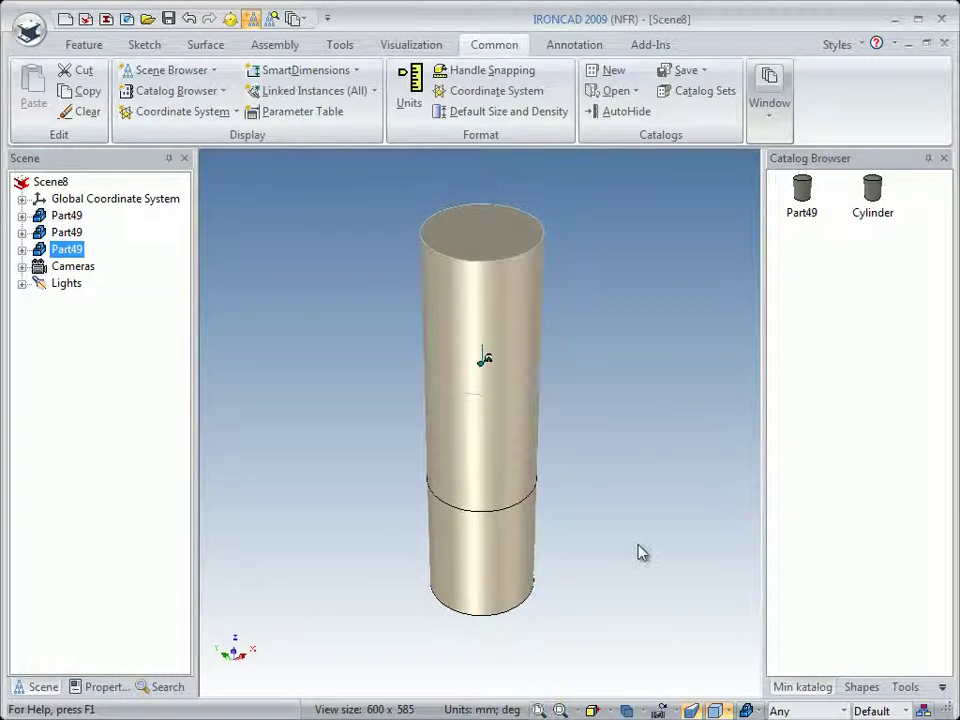
click(619, 410)
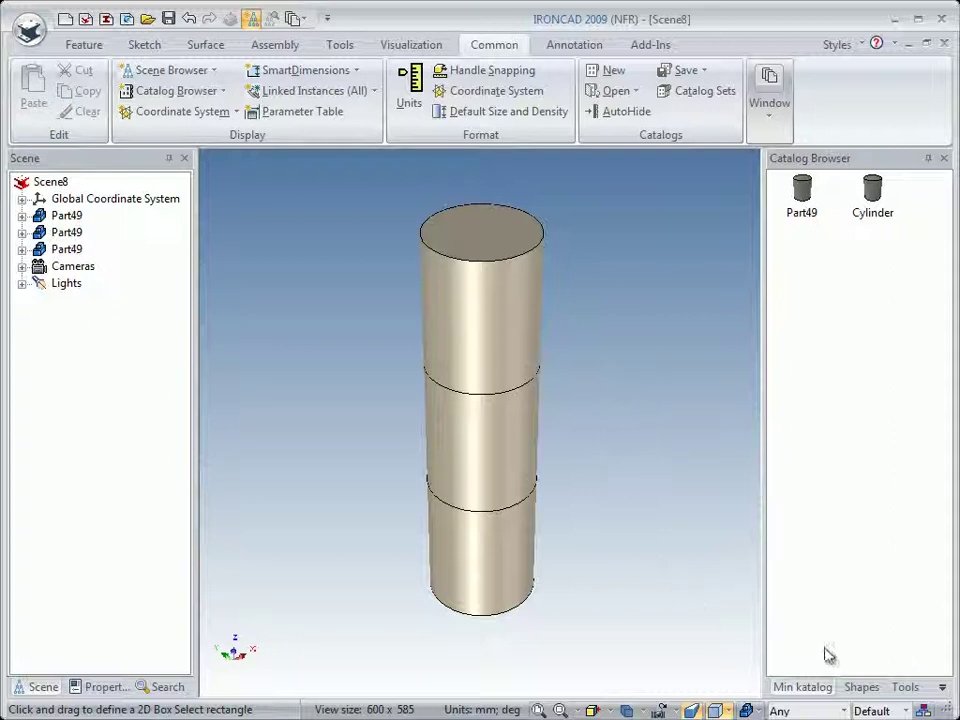
Step: Colour the topmost cylinder part OrangeRed and the middle one MdVioletRed from the Colors catalog
click(940, 688)
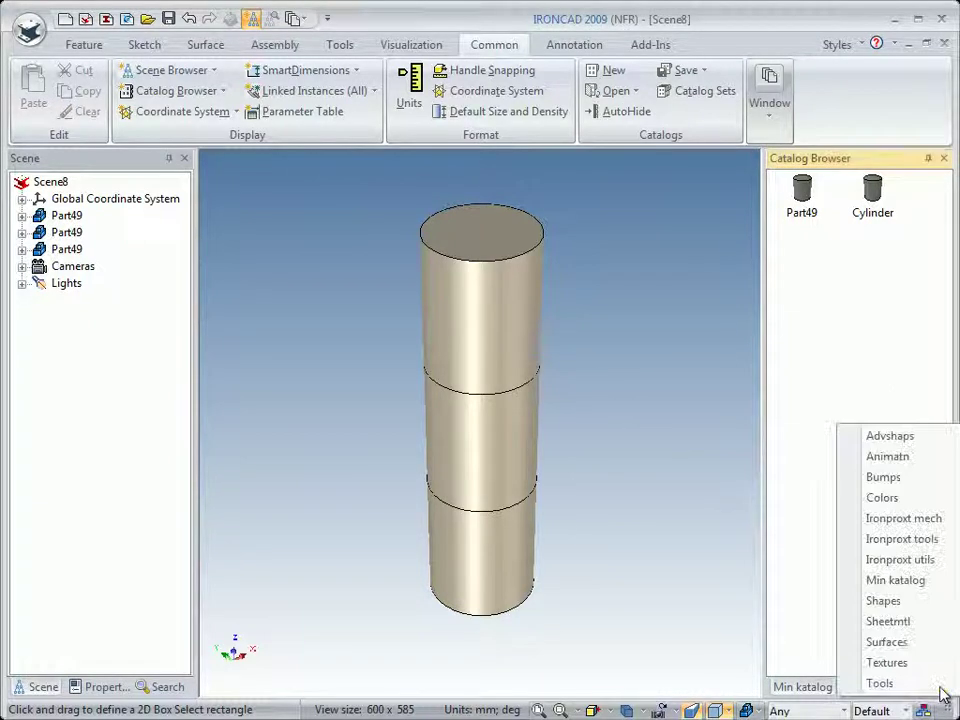
click(884, 498)
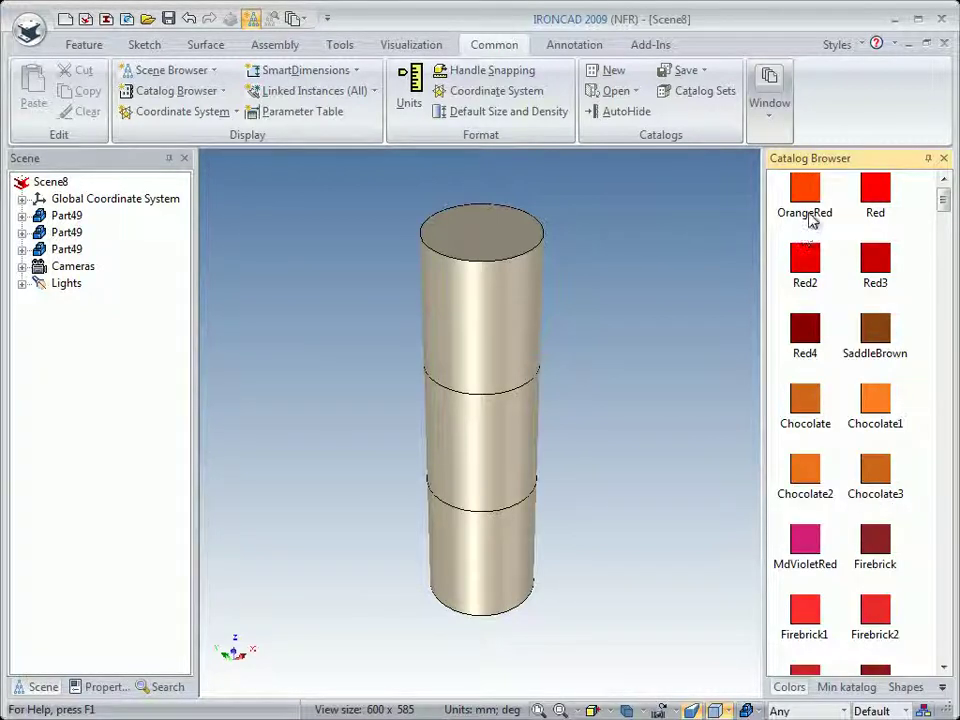
click(812, 195)
drag(810, 193, 510, 310)
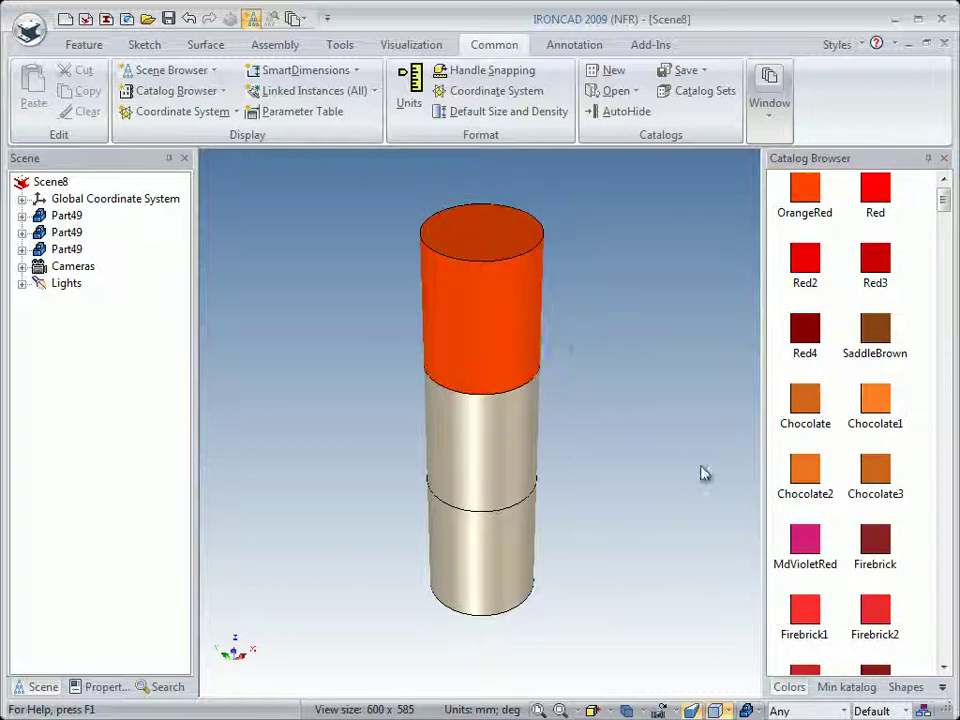
drag(799, 553, 505, 452)
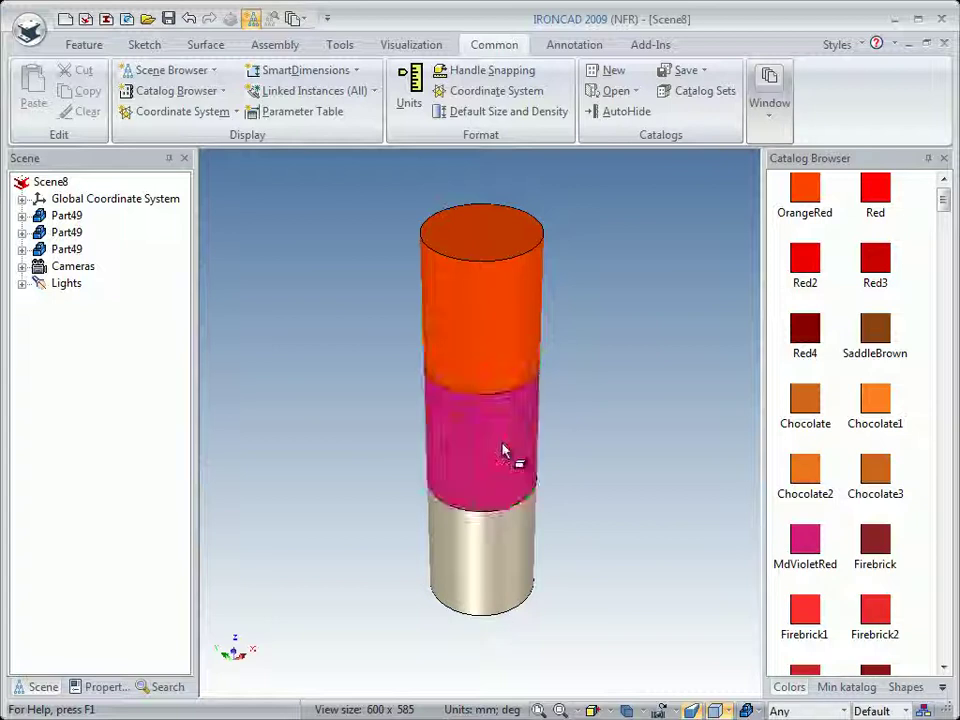
Step: Store the orange-red cylinder in Min katalog both as a part and as its Cylinder Intellishape
click(845, 687)
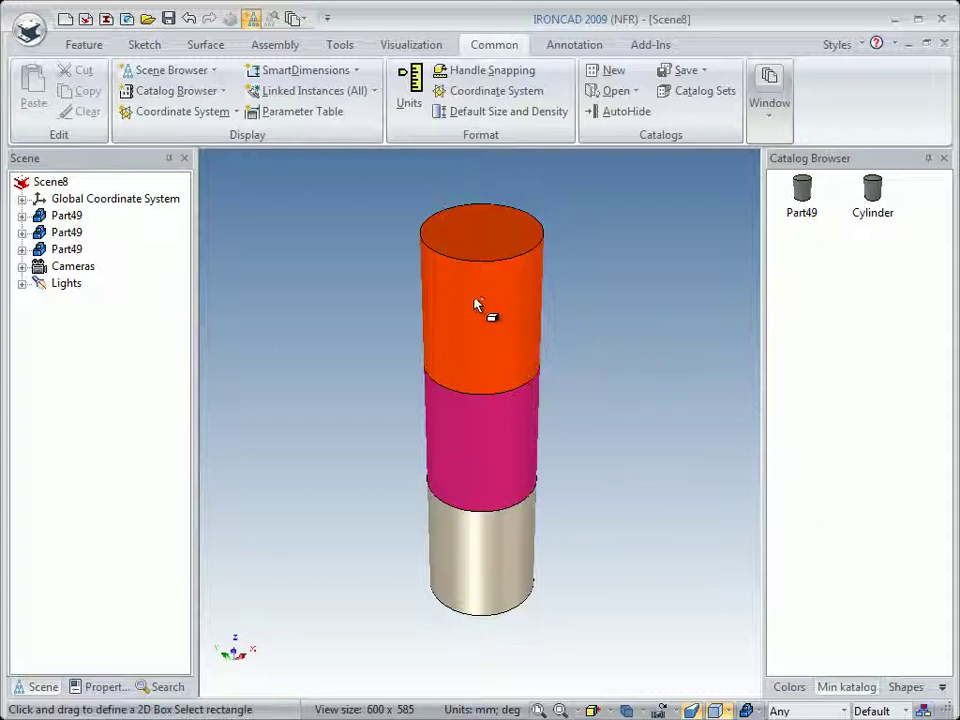
drag(476, 305, 801, 296)
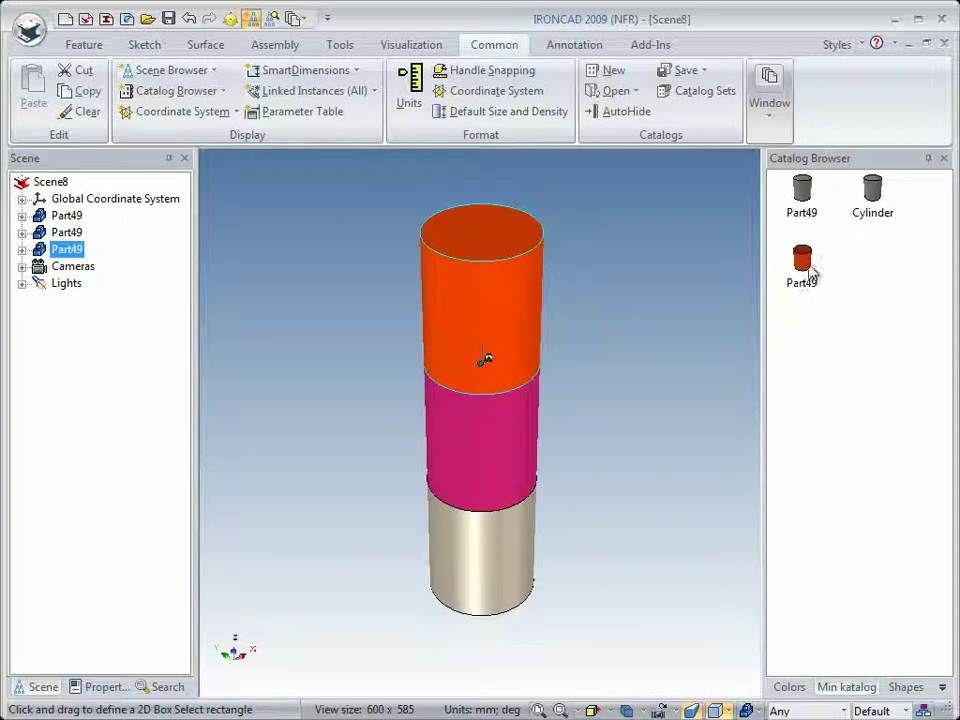
click(517, 311)
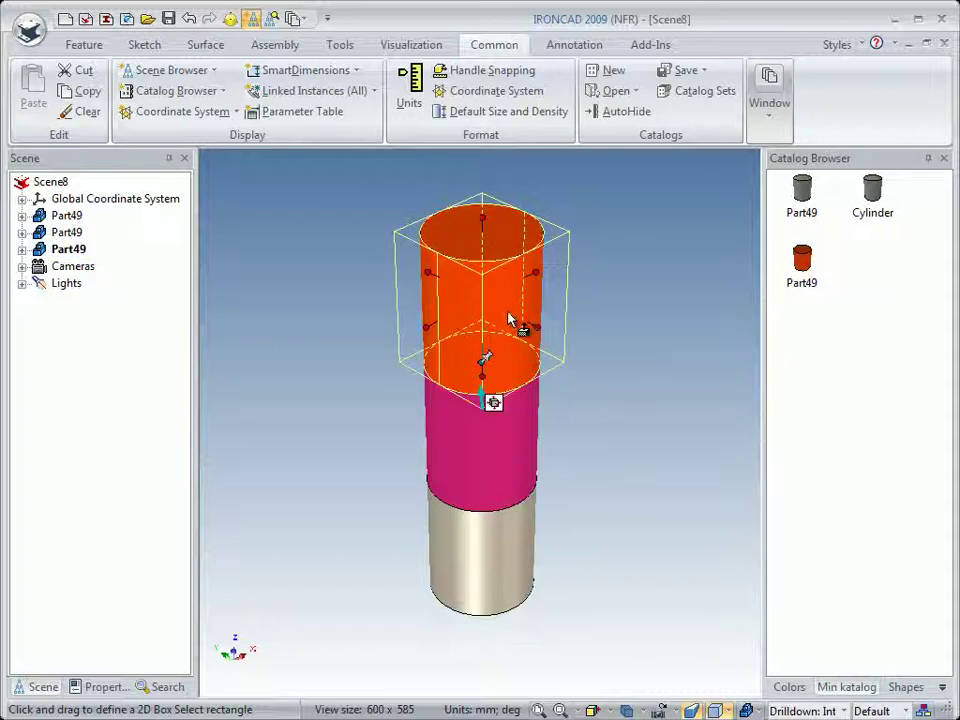
drag(535, 310, 870, 279)
click(712, 326)
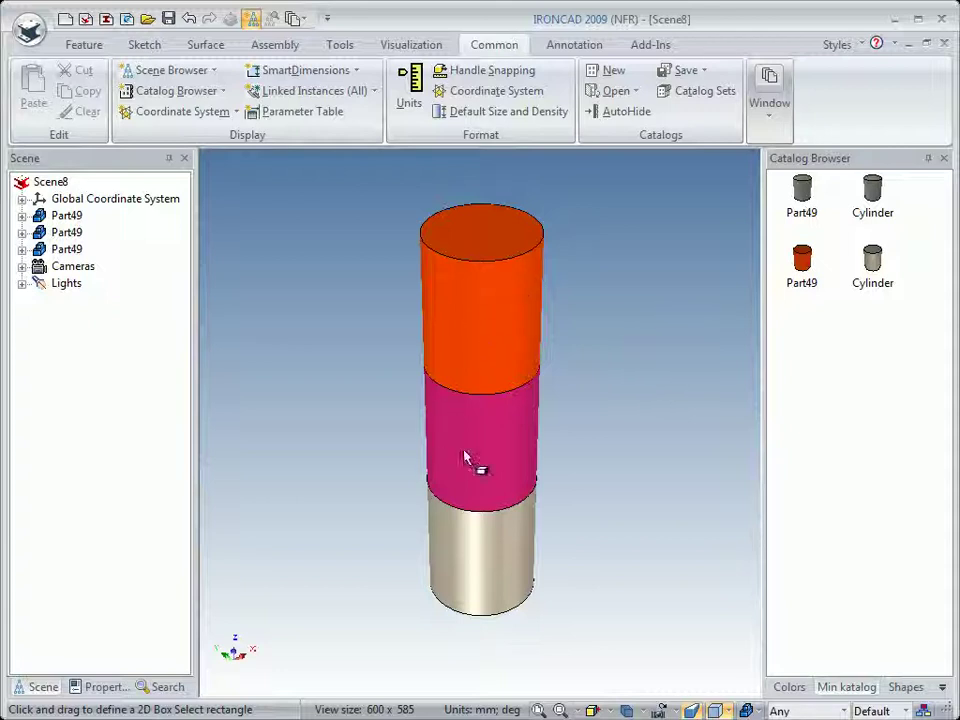
Step: Assemble the three stacked cylinder parts into one assembly
click(481, 318)
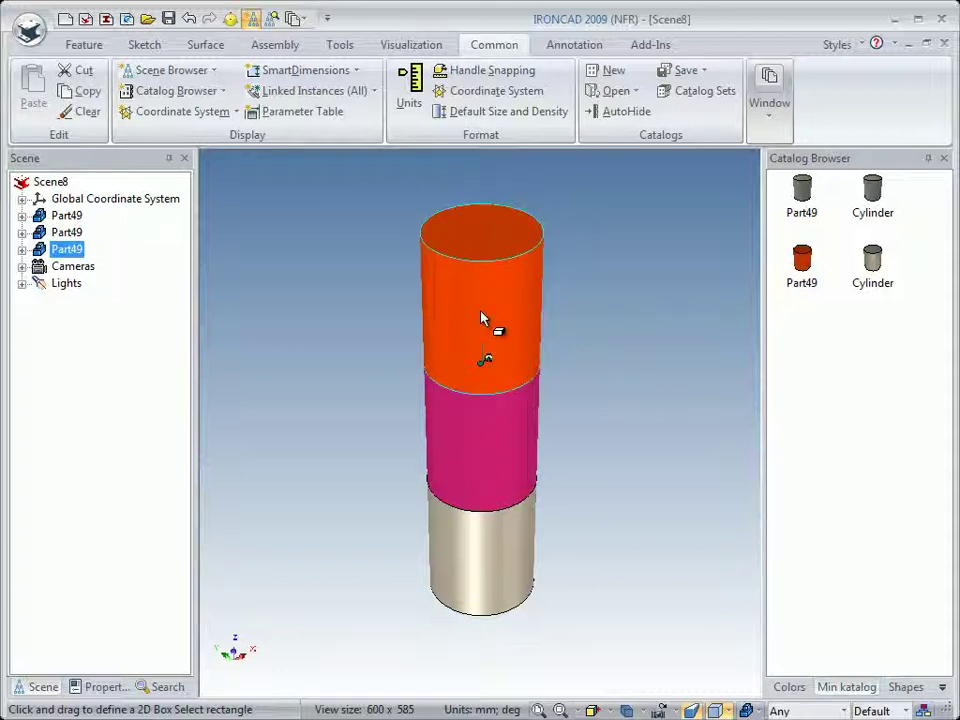
shift+click(489, 456)
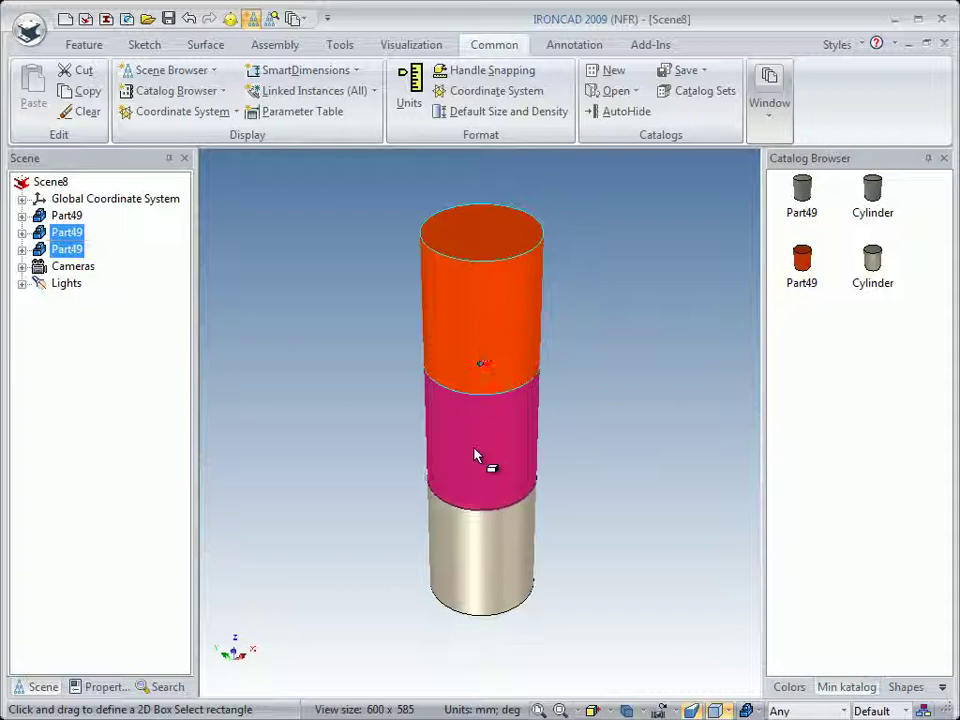
shift+click(490, 553)
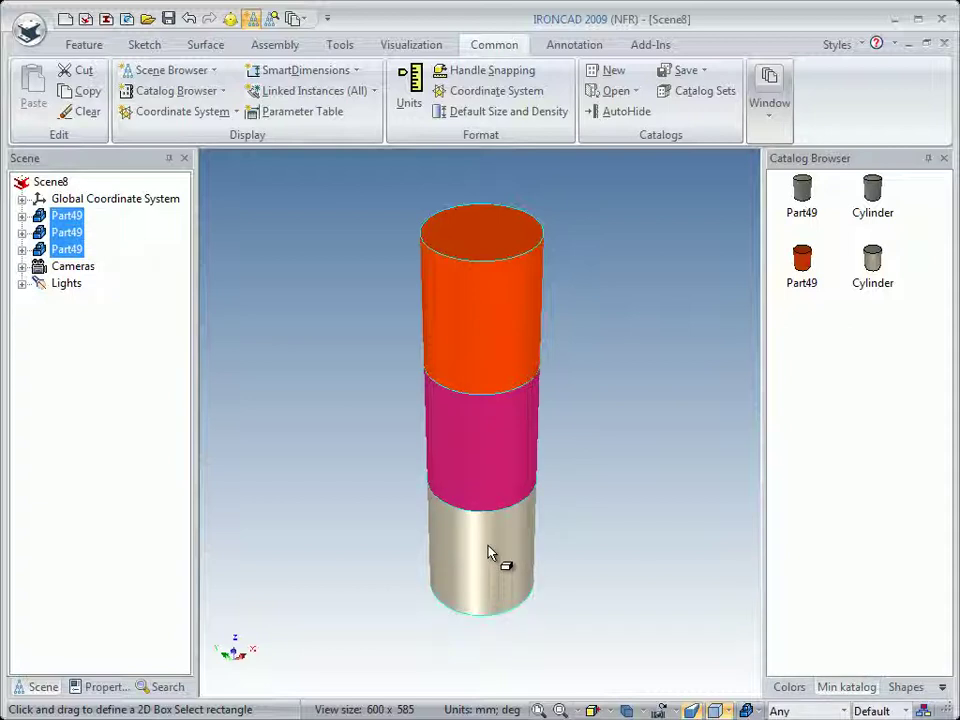
click(276, 45)
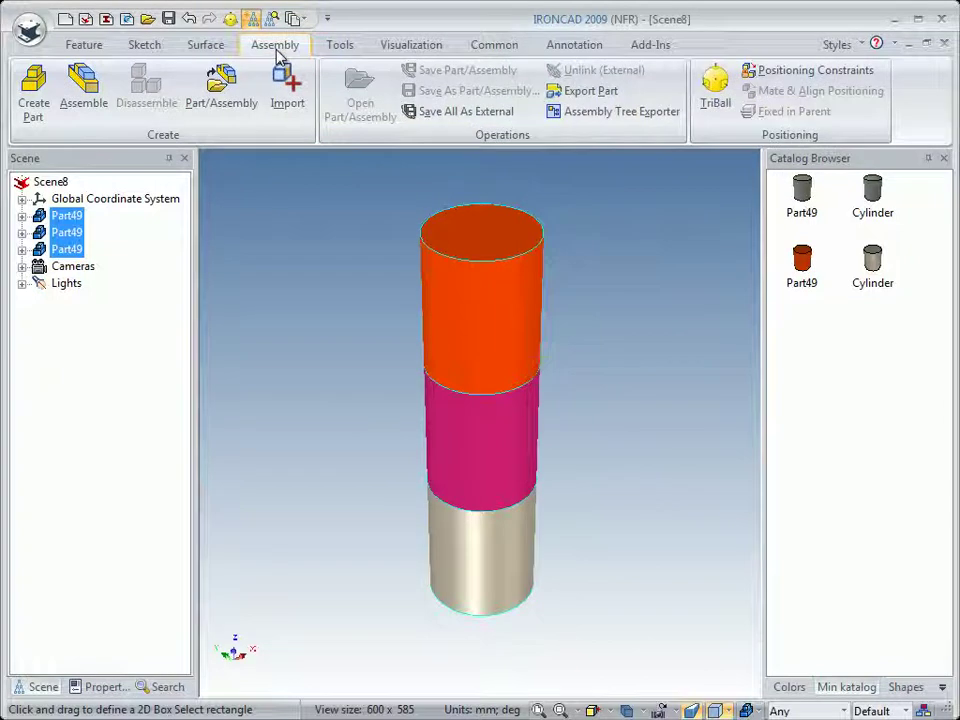
click(86, 88)
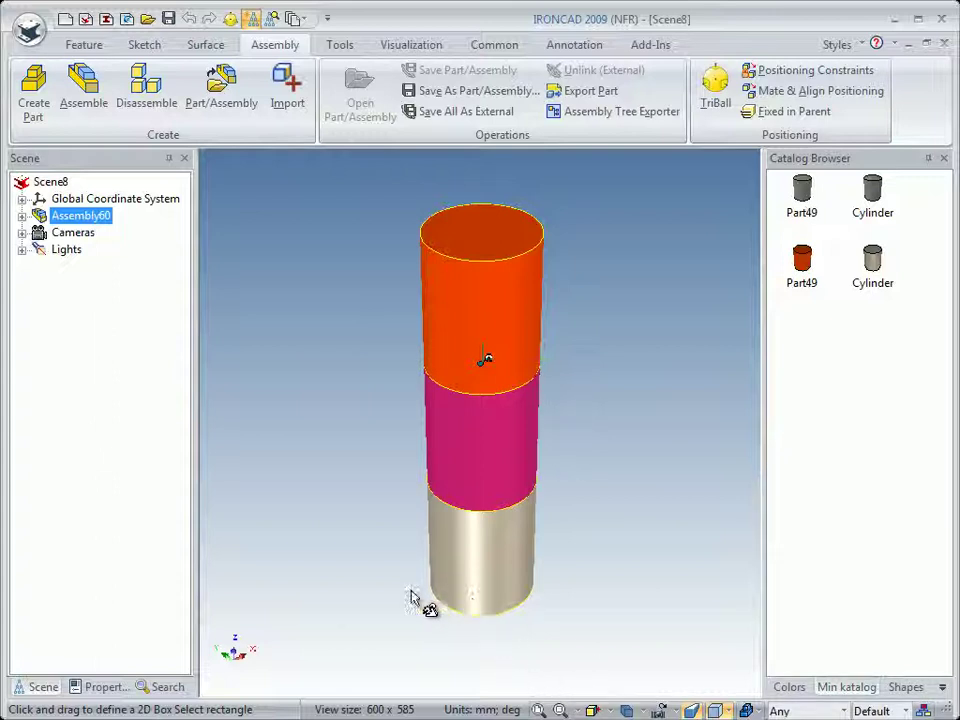
Step: Set the assembly's user name and description to "Test smst" and its part number to 401
click(103, 688)
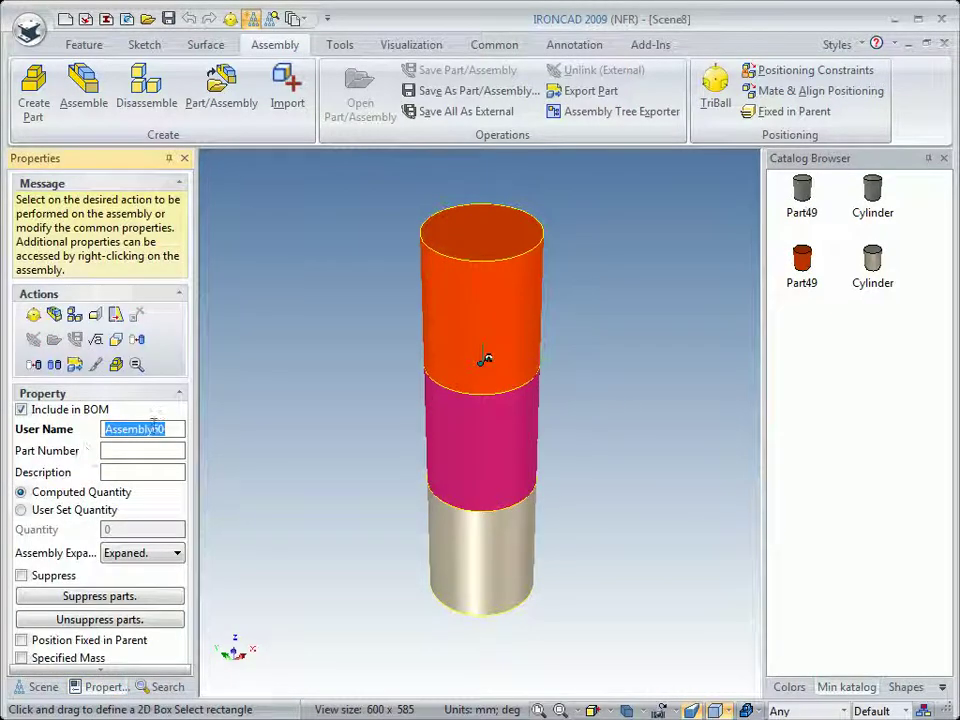
text(Test smst)
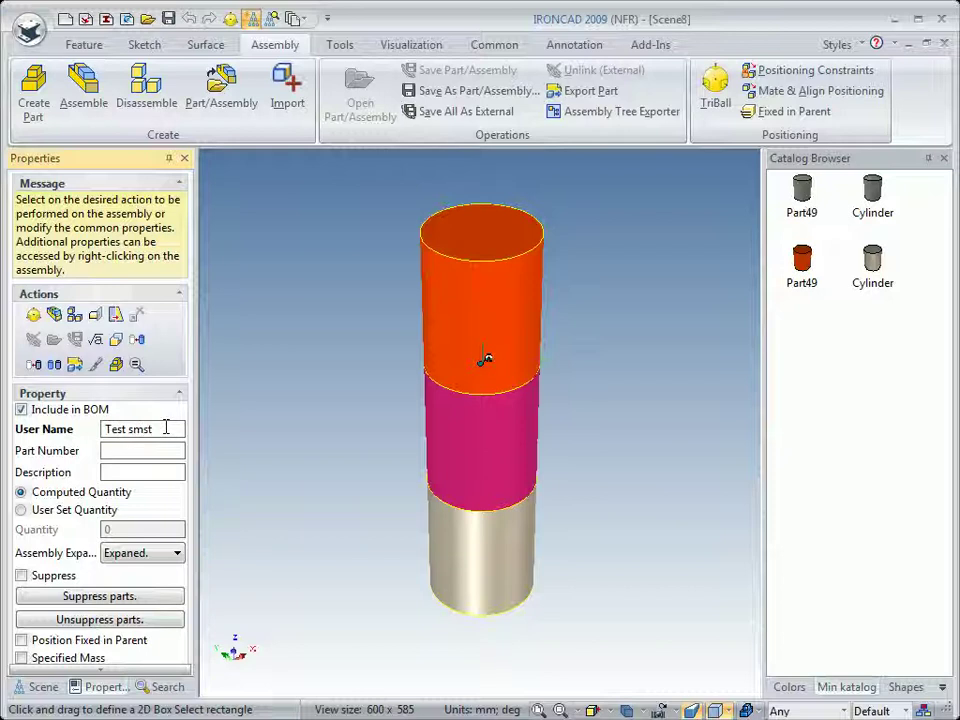
key(Return)
key(ctrl+c)
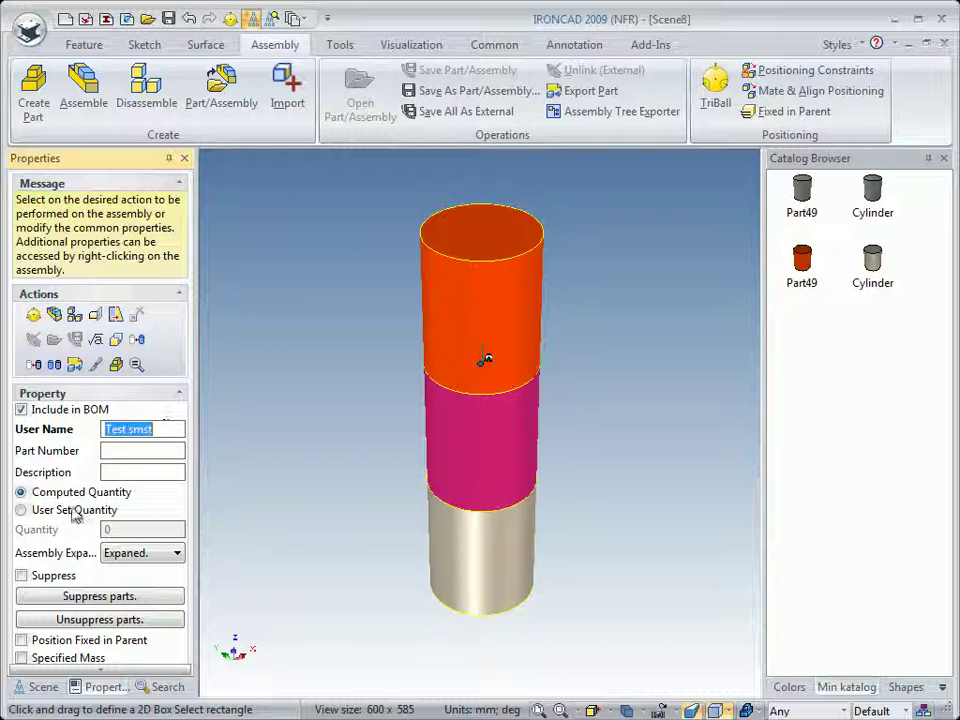
click(132, 472)
key(ctrl+v)
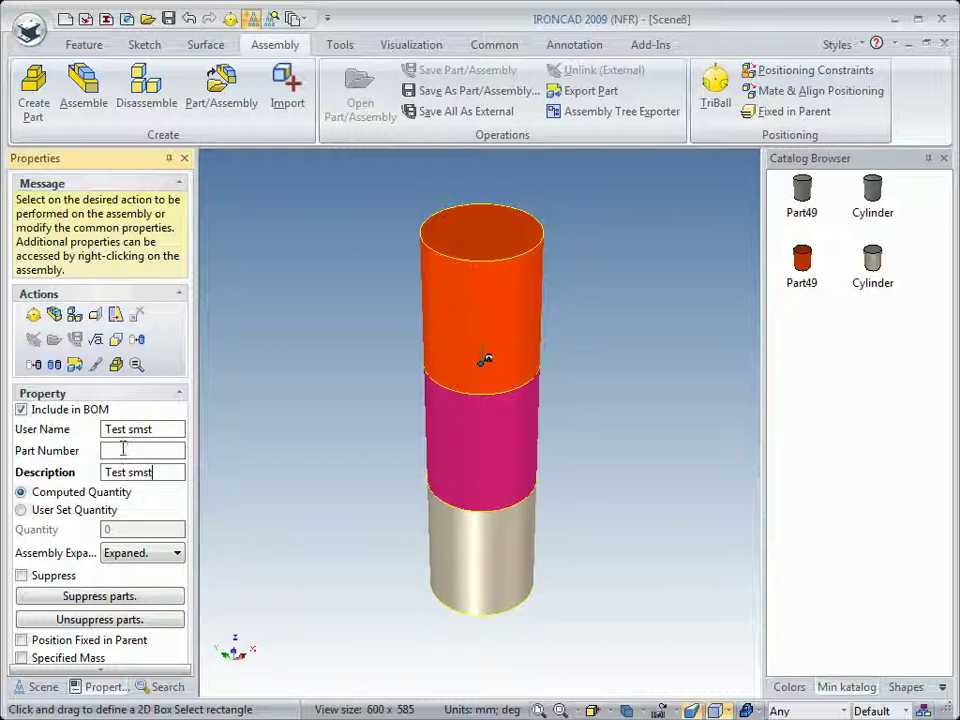
click(123, 450)
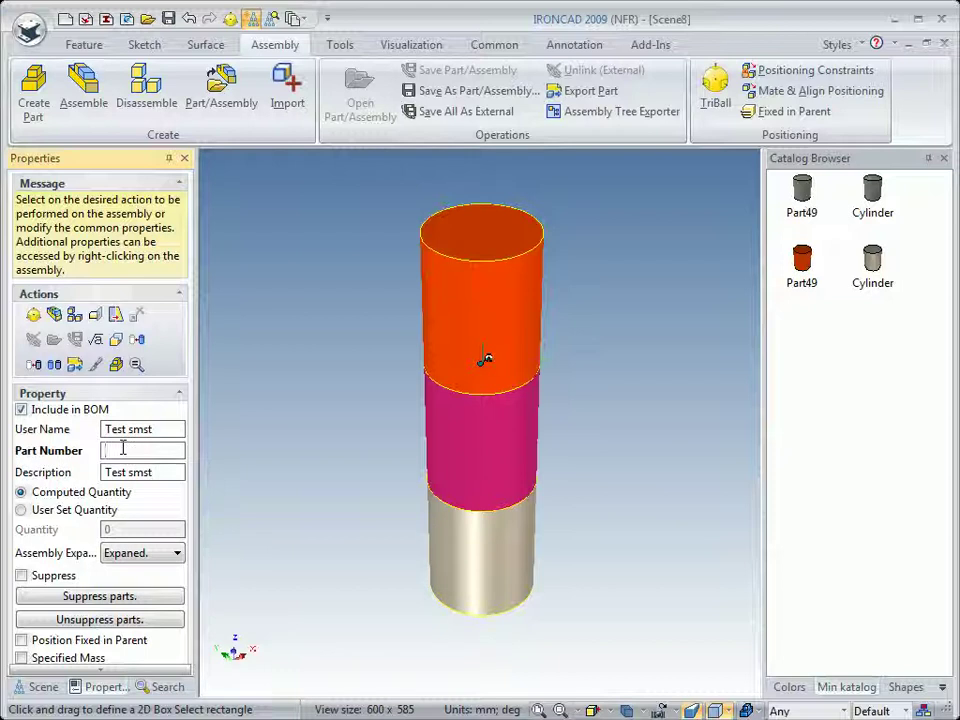
text(401)
key(Return)
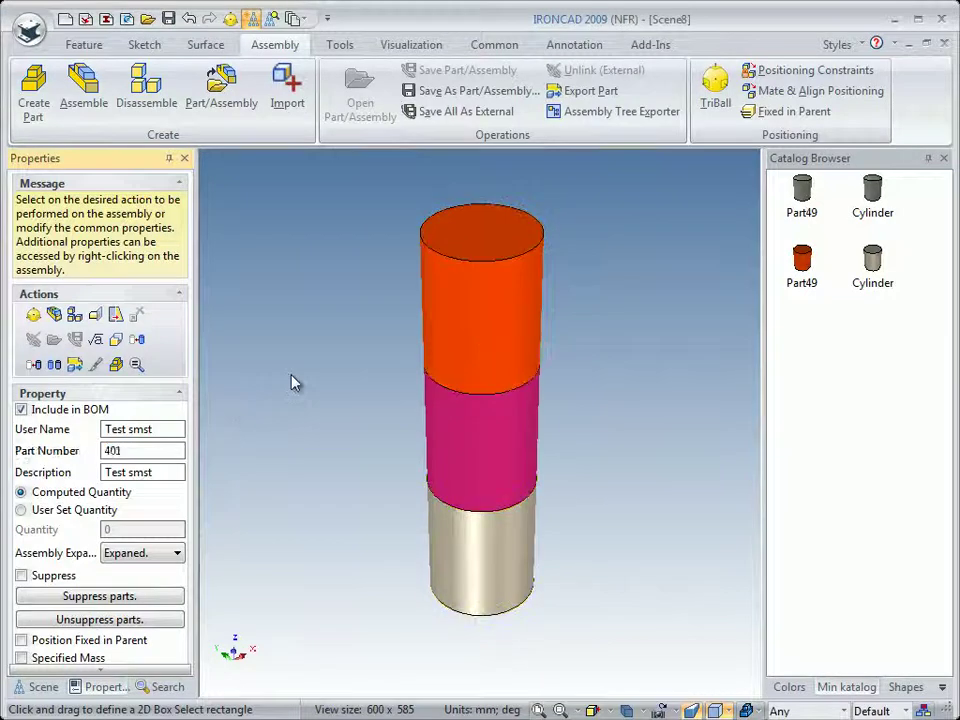
Step: Store the whole three-part assembly as a new item in Min katalog
click(294, 383)
click(432, 395)
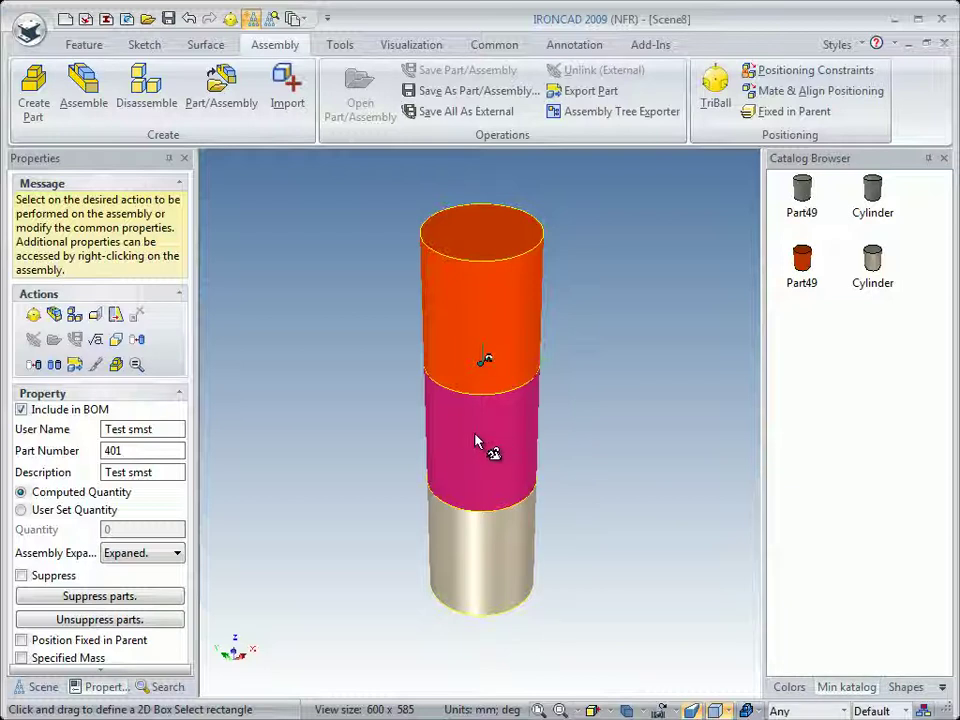
drag(476, 443, 800, 375)
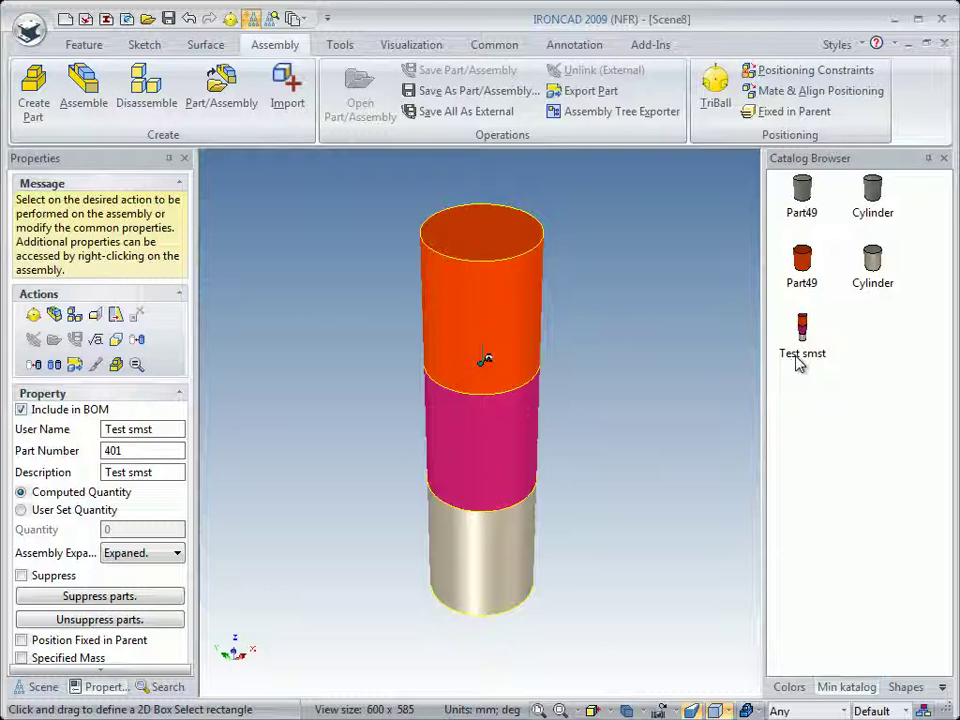
Step: Place a copy of Test smst from Min katalog beside the original assembly, and select the original to compare their properties
click(586, 392)
drag(805, 338, 634, 456)
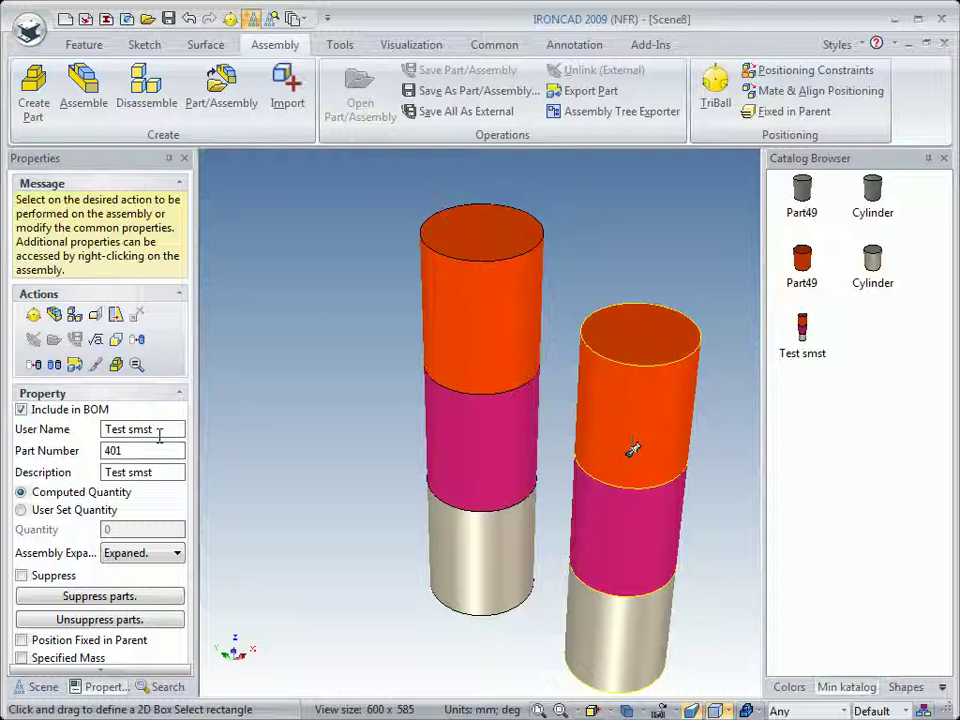
click(452, 465)
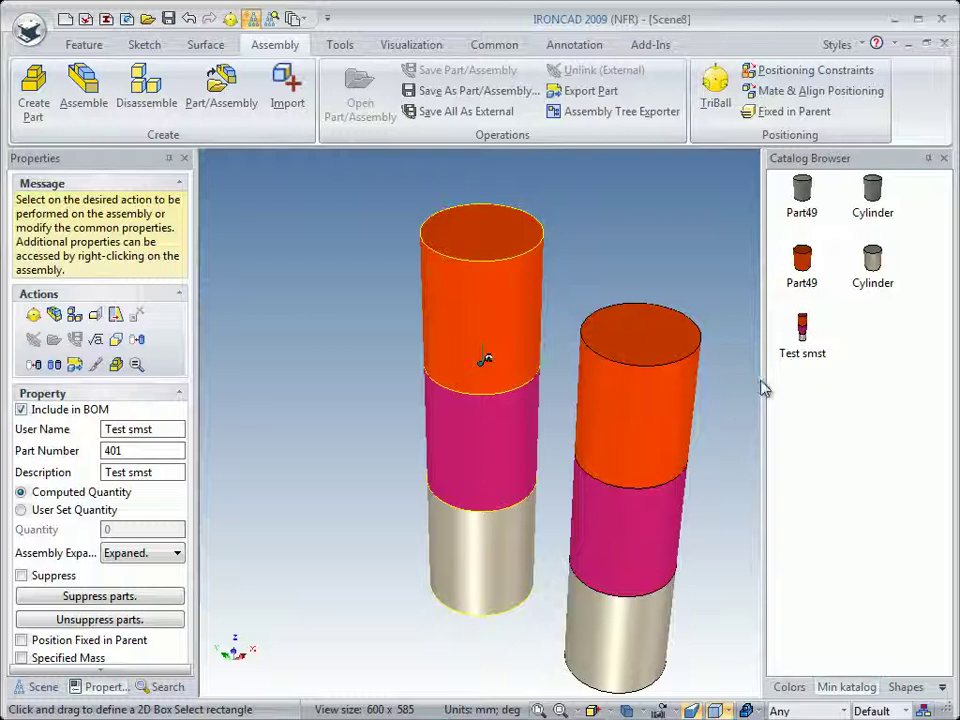
Step: Delete the placed copy of the Test smst assembly and select the original one
click(648, 475)
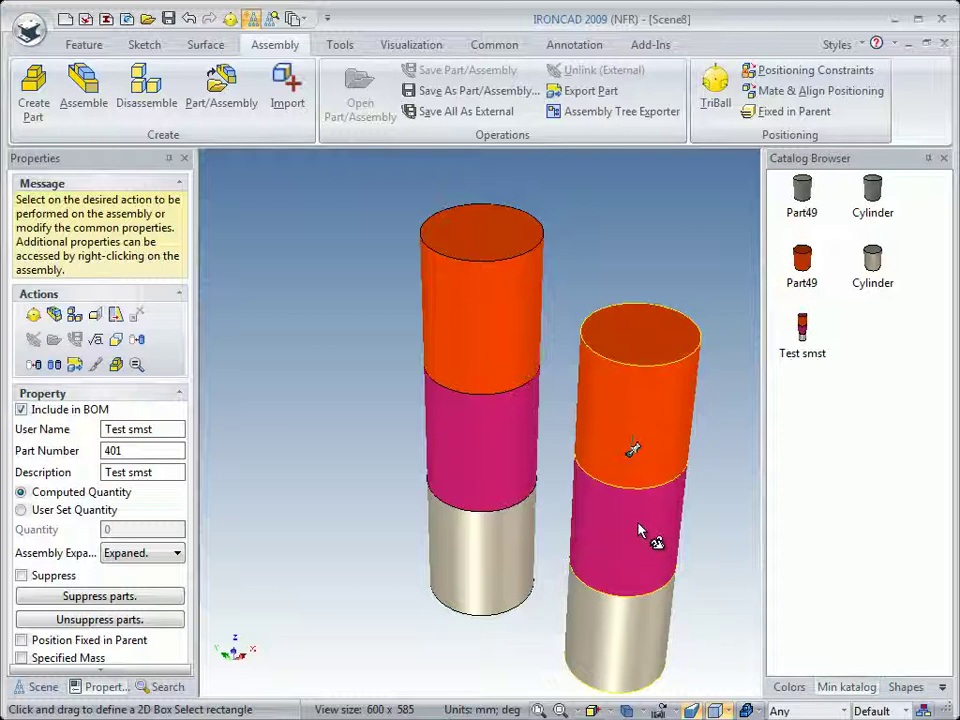
key(Delete)
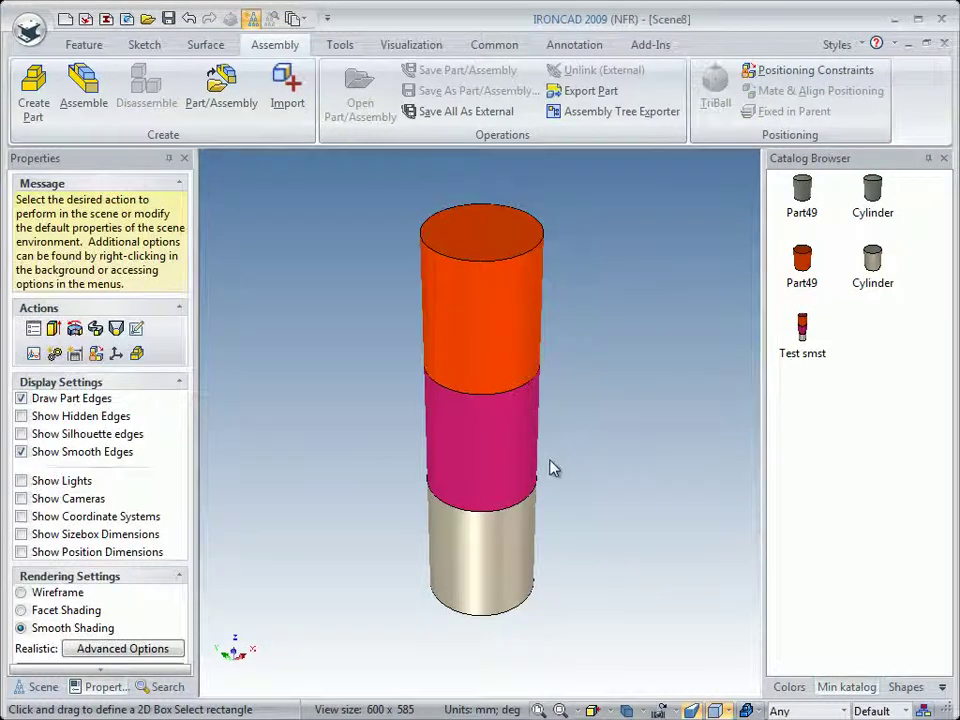
click(489, 420)
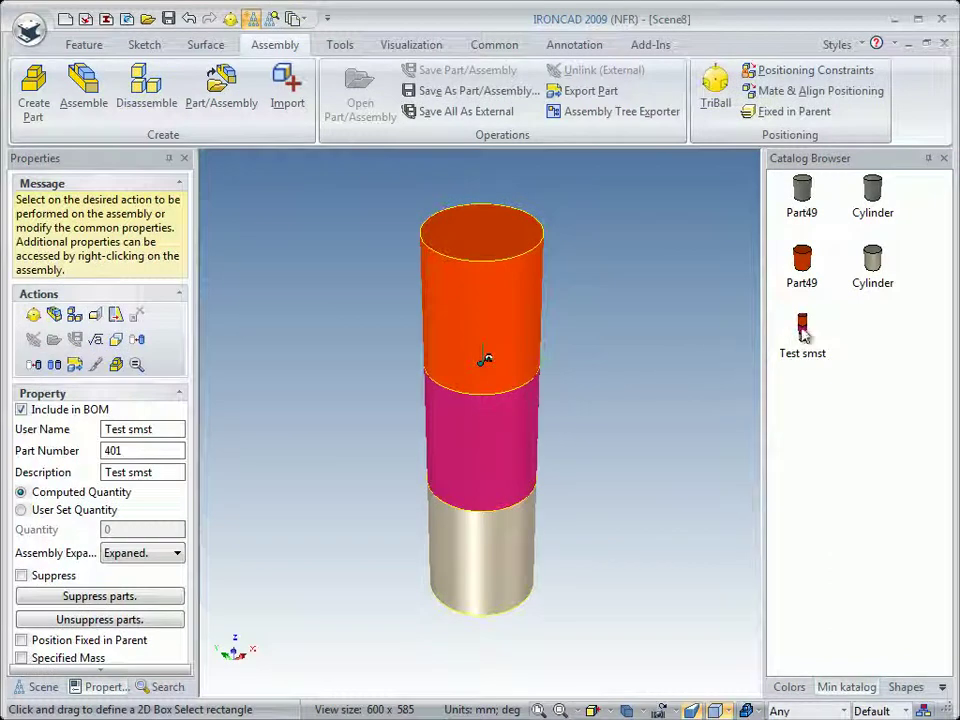
Step: Place a copy of Test smst from Min katalog beside the selected assembly and inspect its nesting in the scene tree
drag(801, 328, 650, 403)
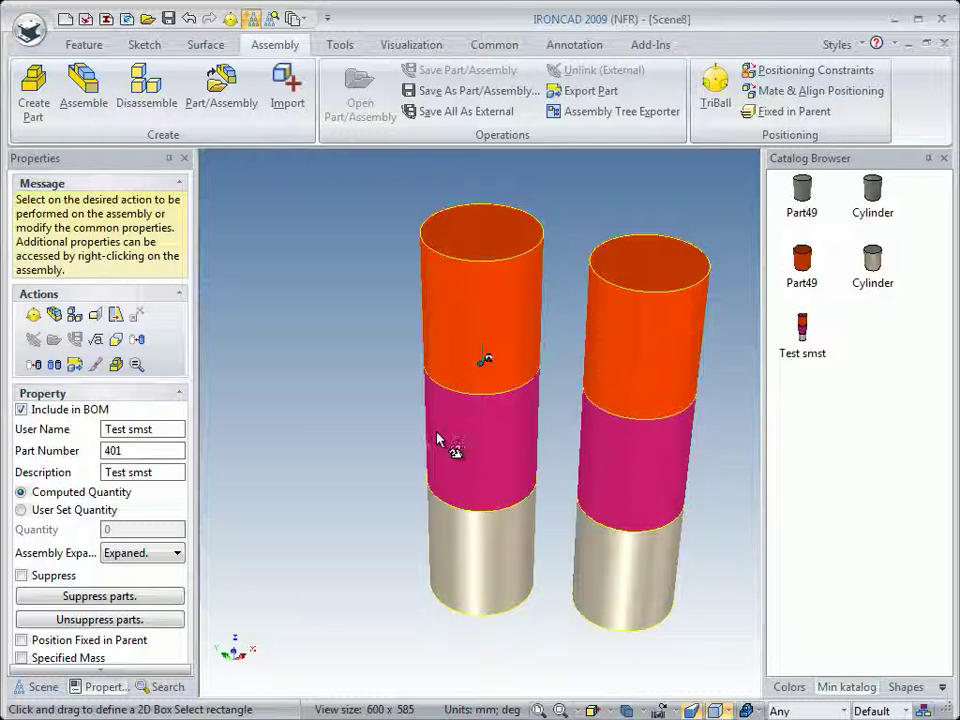
click(43, 687)
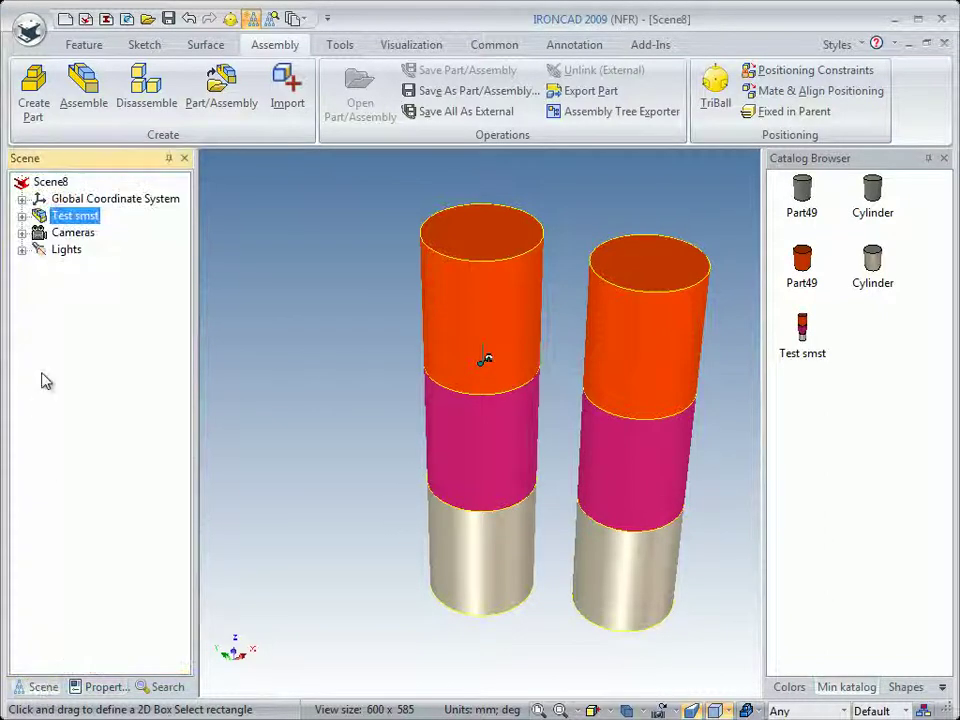
click(22, 216)
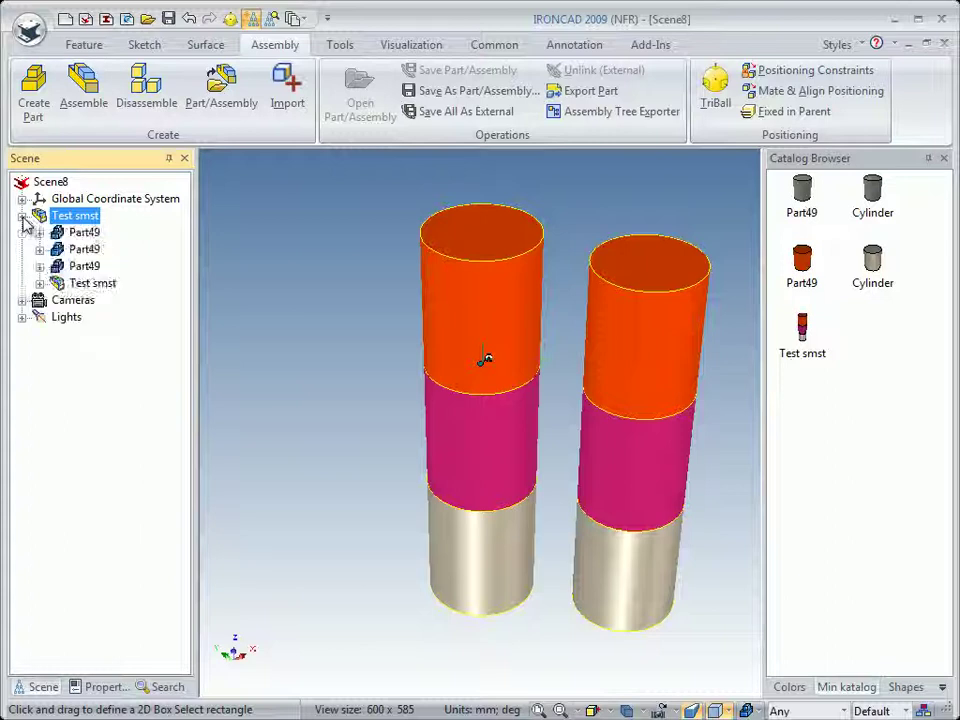
click(58, 286)
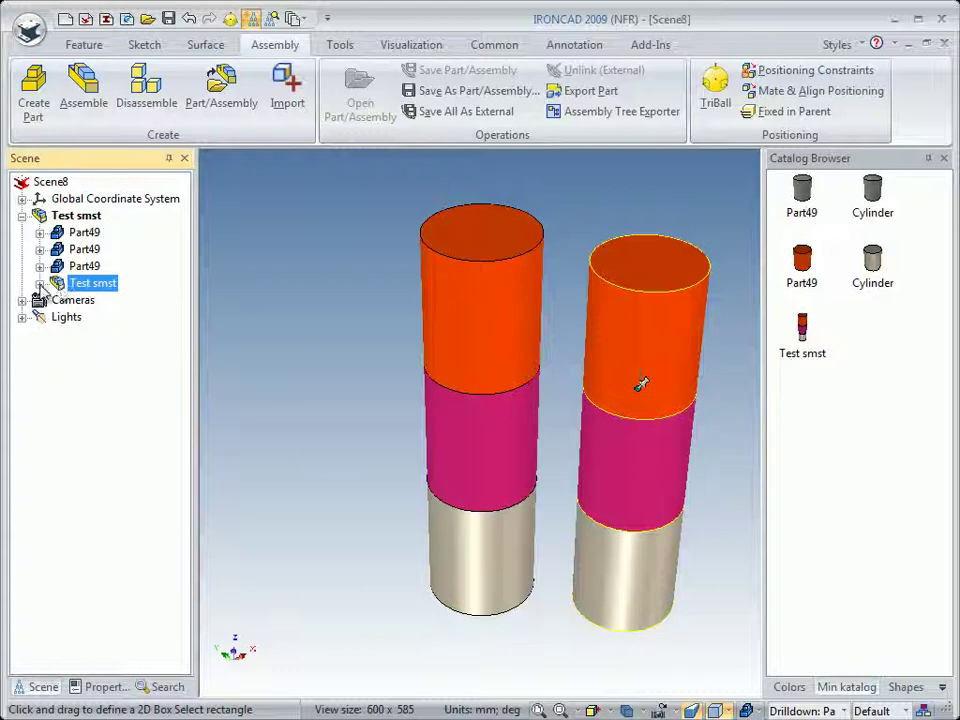
click(292, 287)
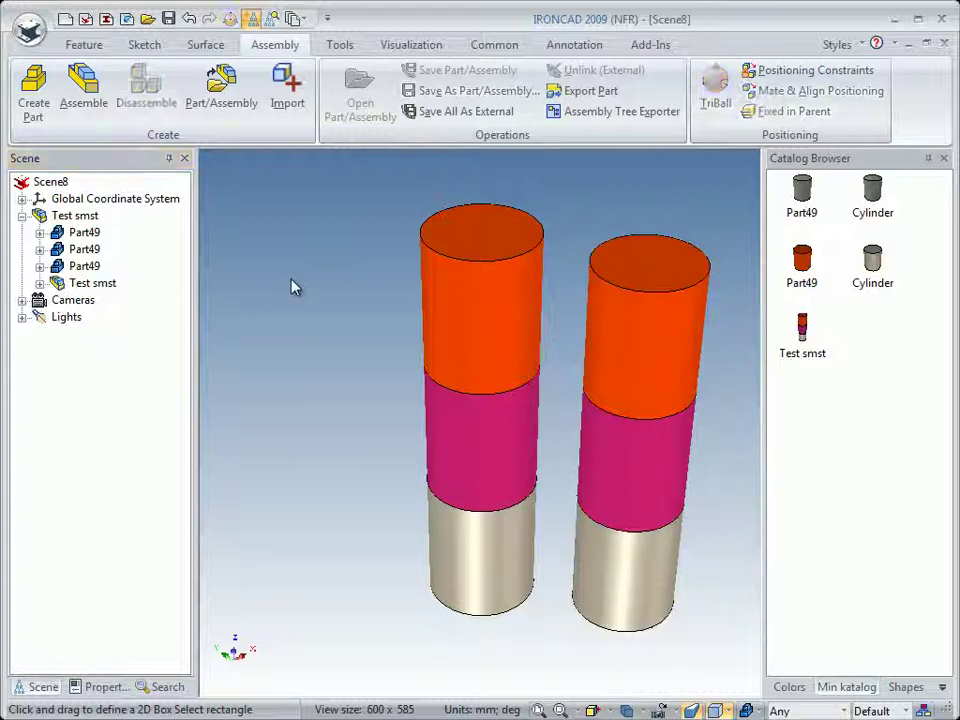
click(501, 338)
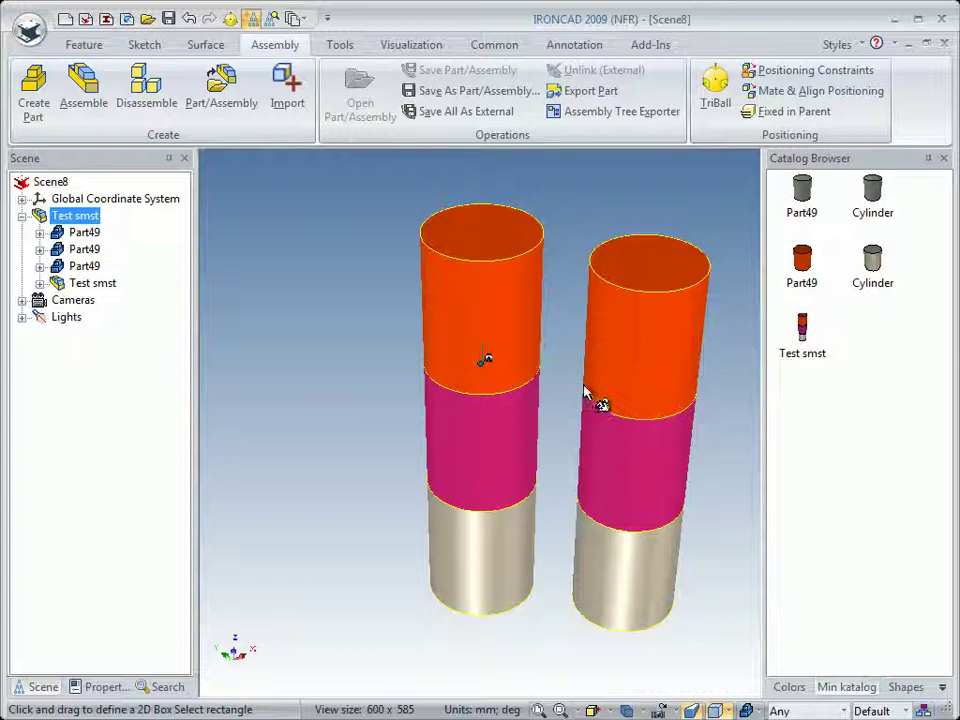
Step: Delete the Test smst copy nested inside the original assembly and collapse the assembly in the scene tree
click(629, 431)
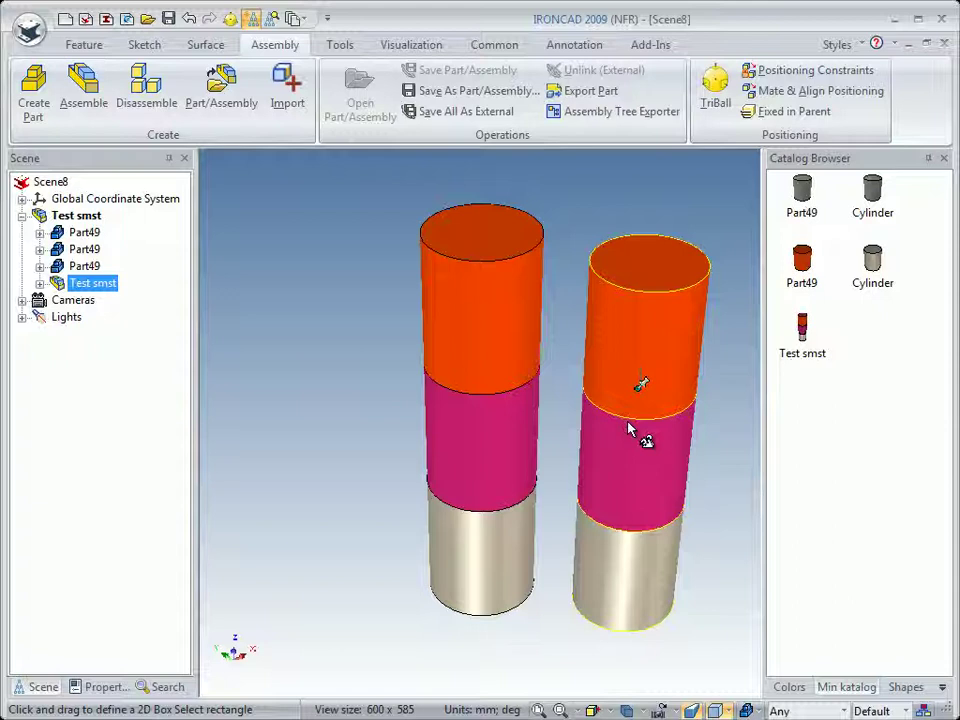
key(Delete)
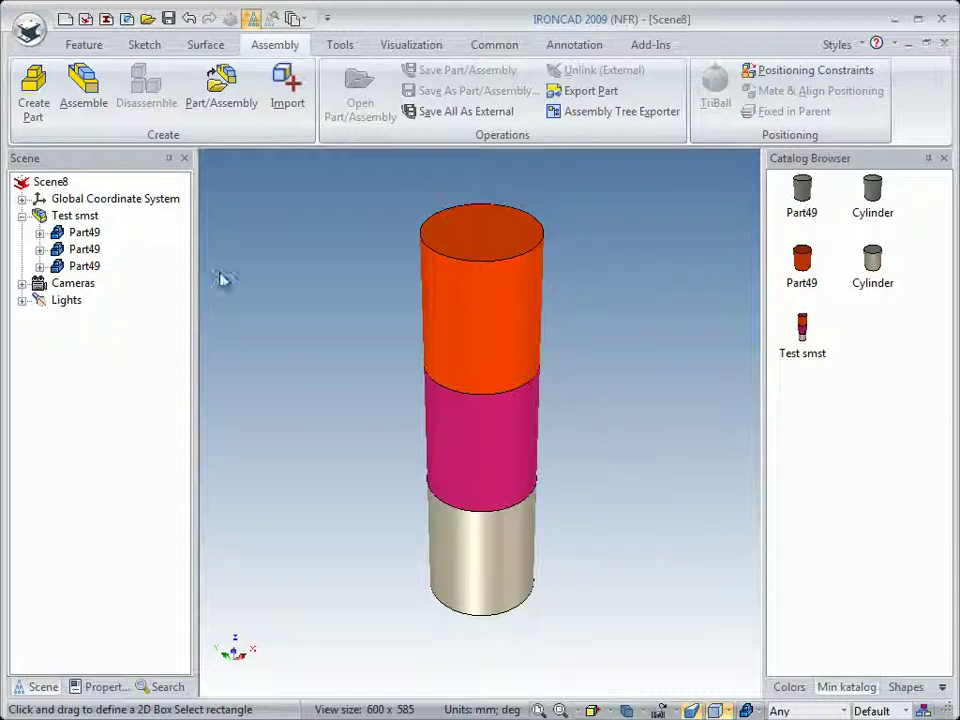
click(22, 215)
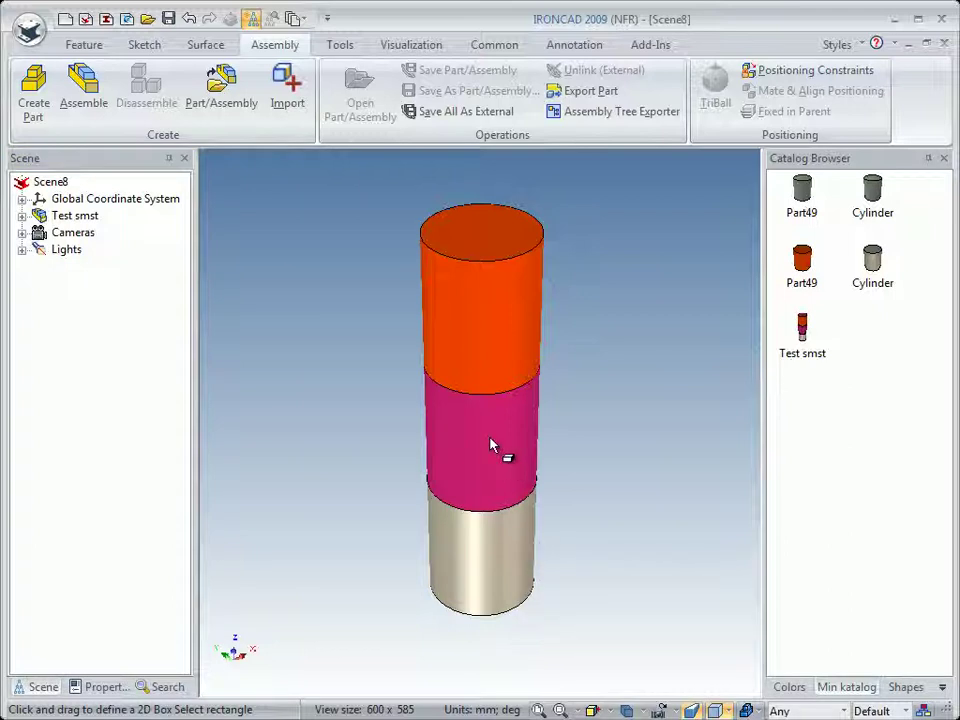
Step: Place Test smst from Min katalog on the centre of the original assembly's top face and examine how it is positioned
scroll(489, 411, down, 3)
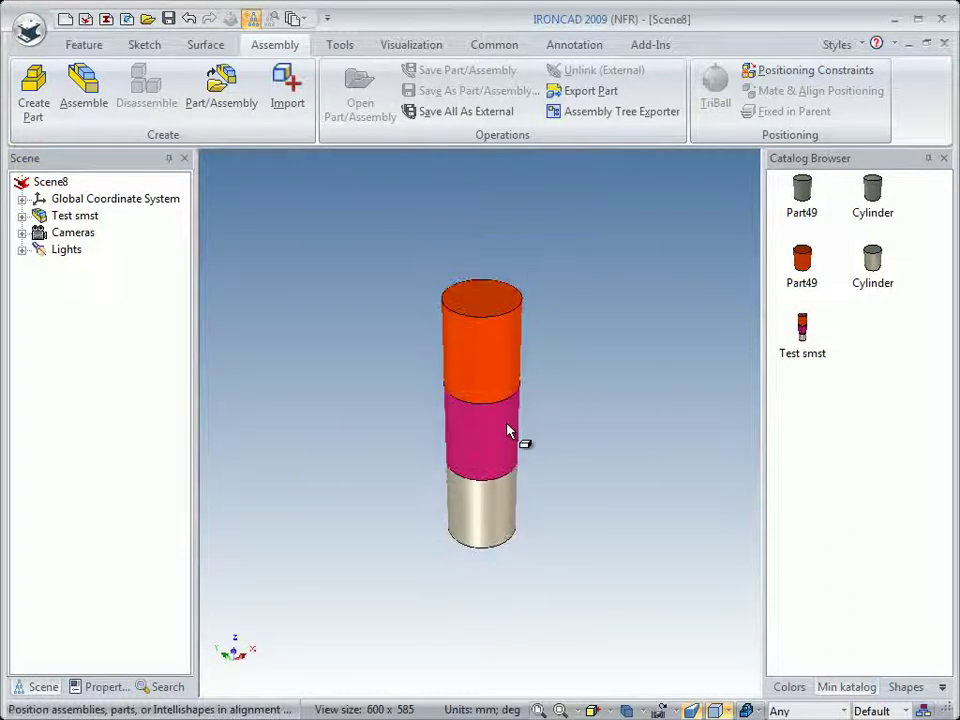
middle_drag(510, 435, 478, 484)
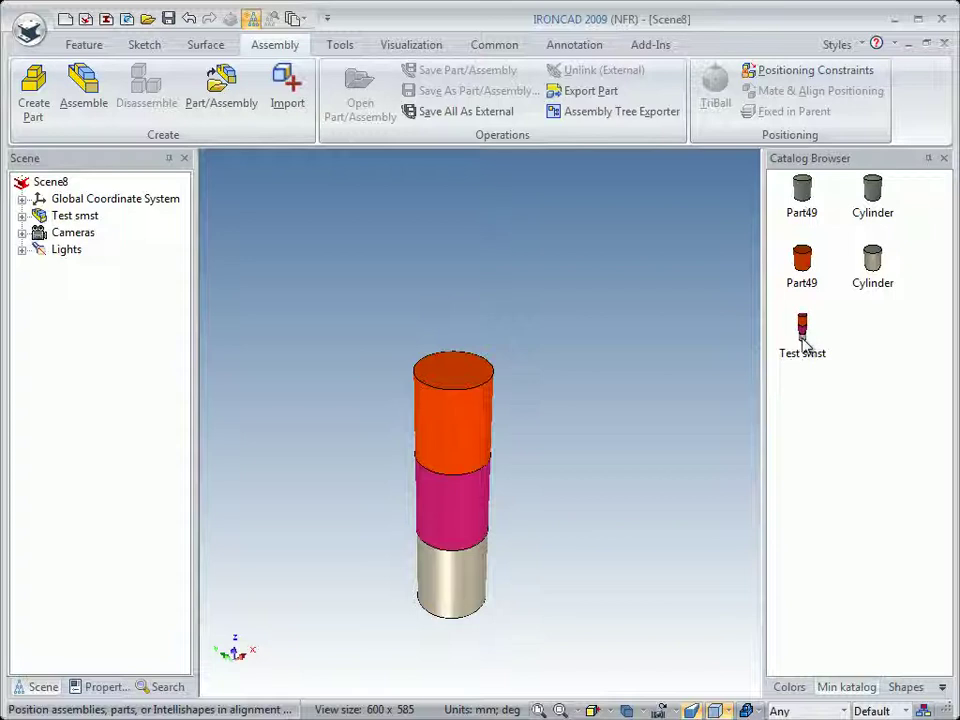
drag(803, 330, 455, 373)
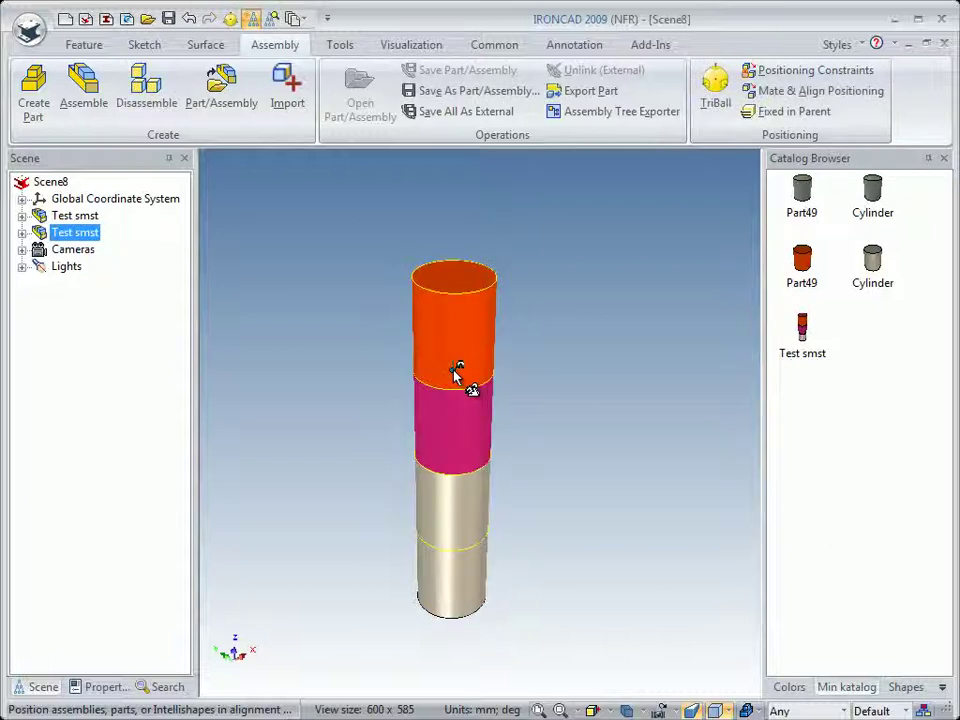
middle_drag(330, 437, 364, 399)
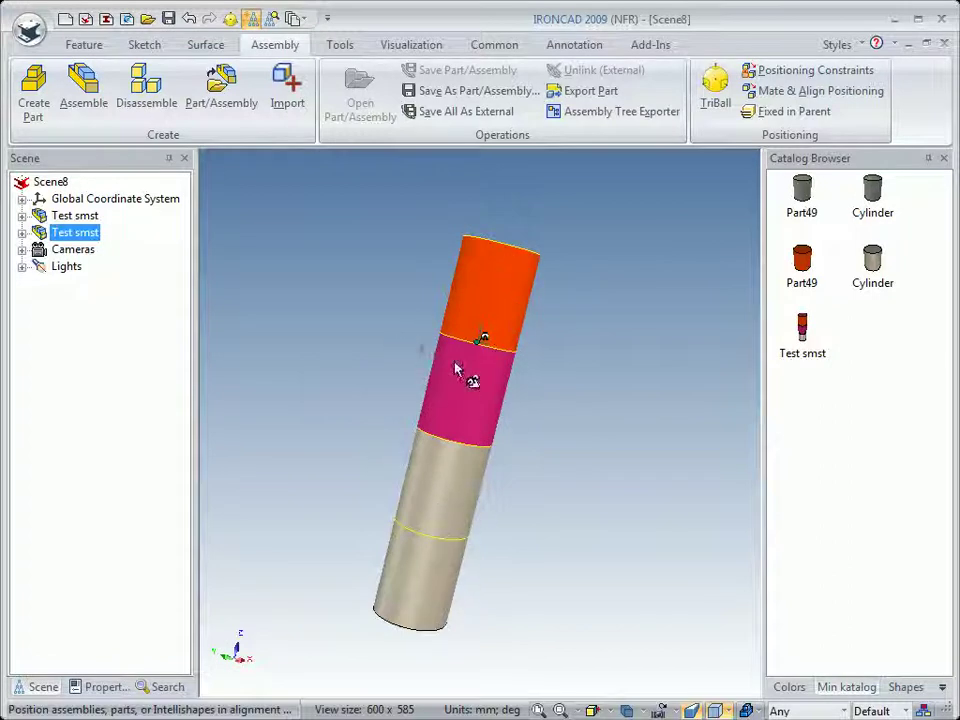
middle_drag(395, 358, 309, 369)
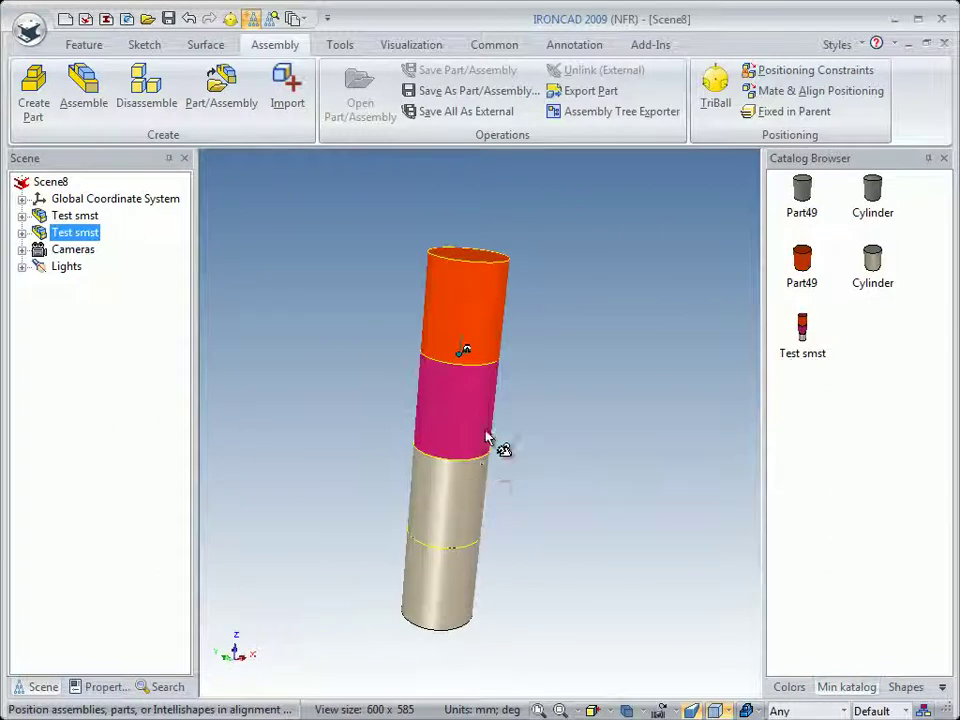
scroll(456, 392, up, 3)
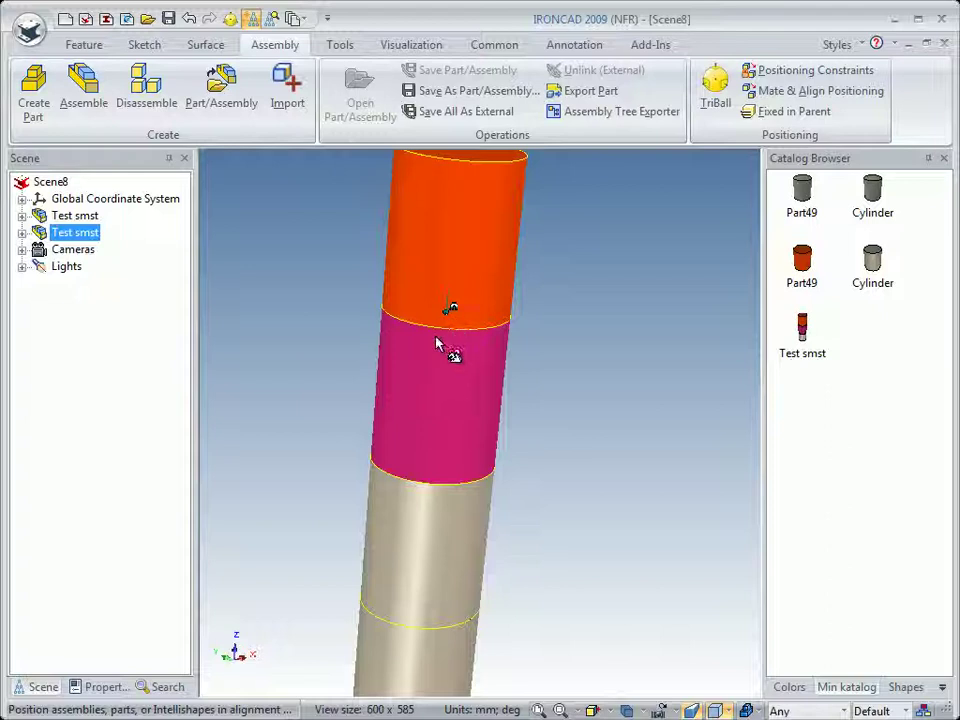
middle_drag(294, 414, 428, 366)
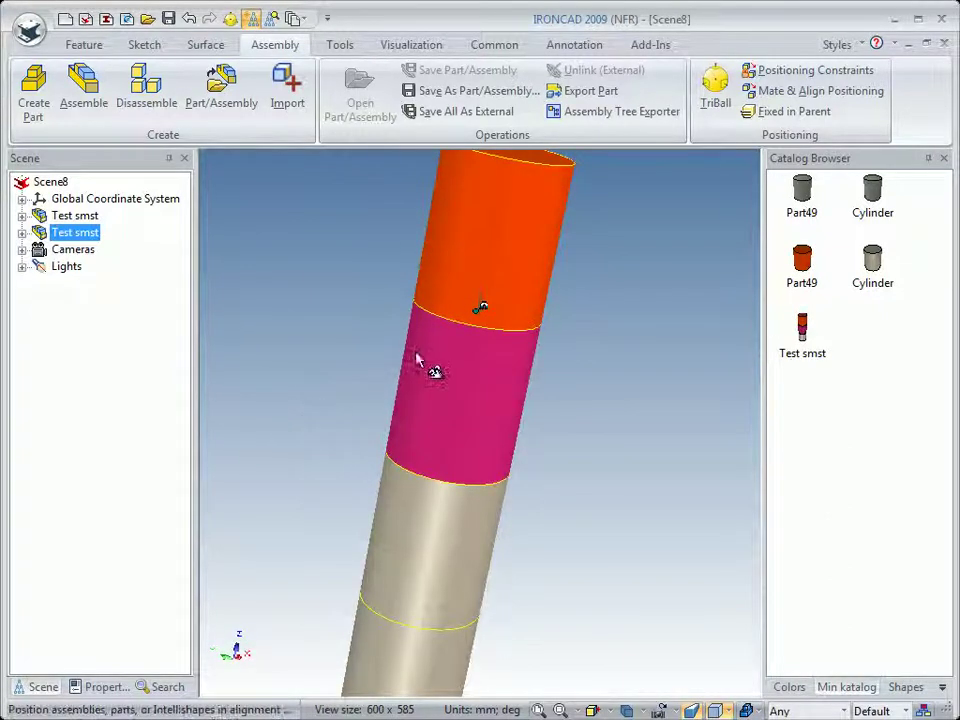
Step: Move the placed Test smst copy clear of the original assembly with the TriBall and delete it
key(F10)
mouse_move(594, 347)
mouse_down()
mouse_move(604, 355)
mouse_move(591, 343)
mouse_move(581, 349)
mouse_up()
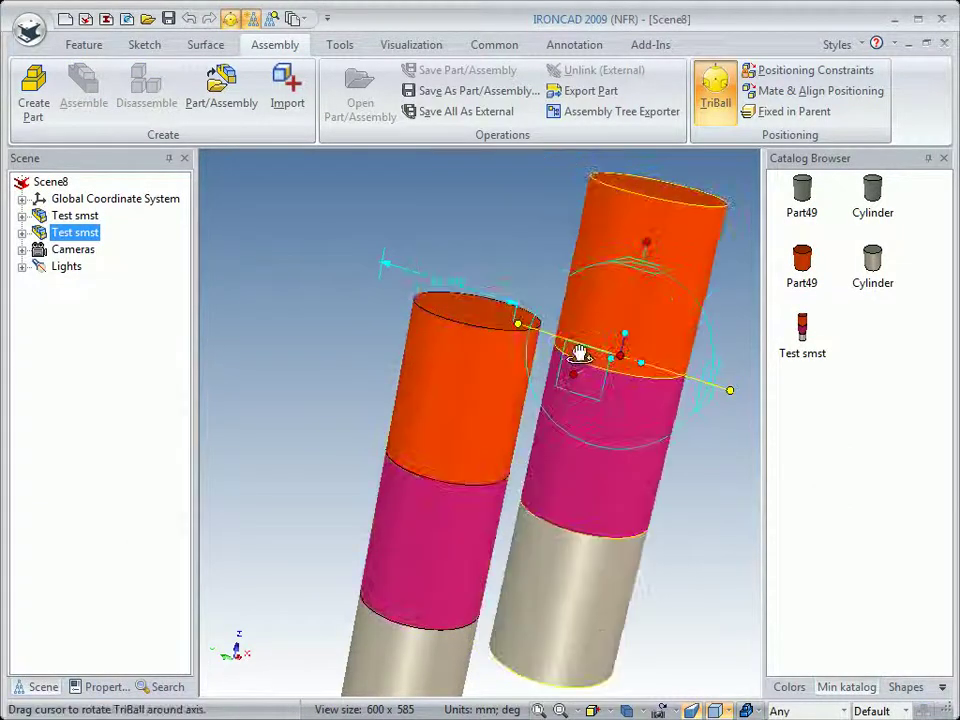
key(F10)
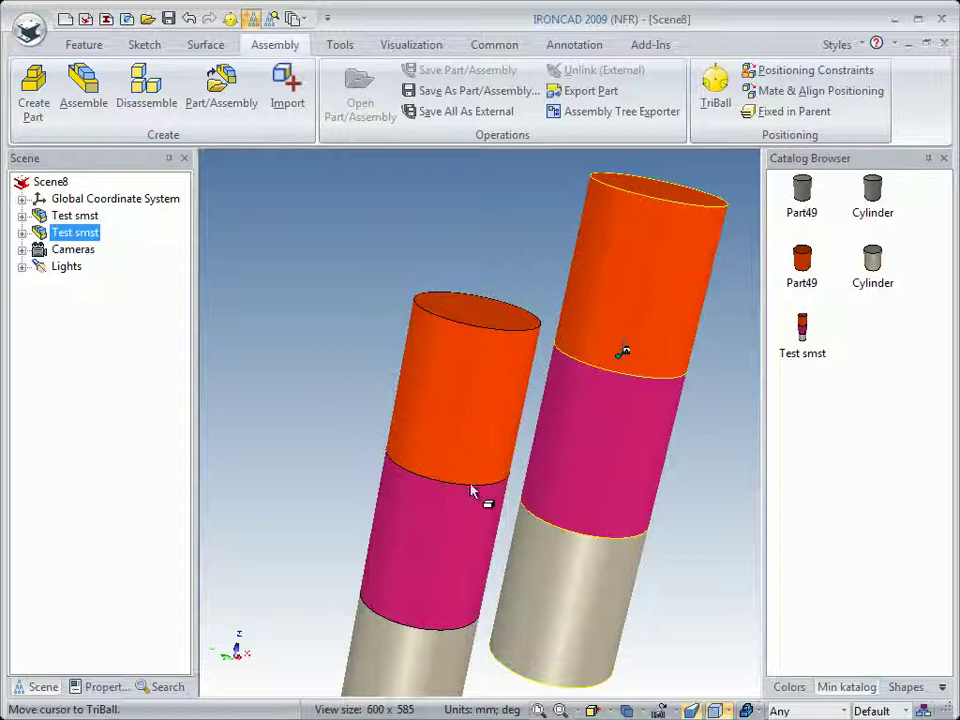
middle_drag(437, 562, 579, 332)
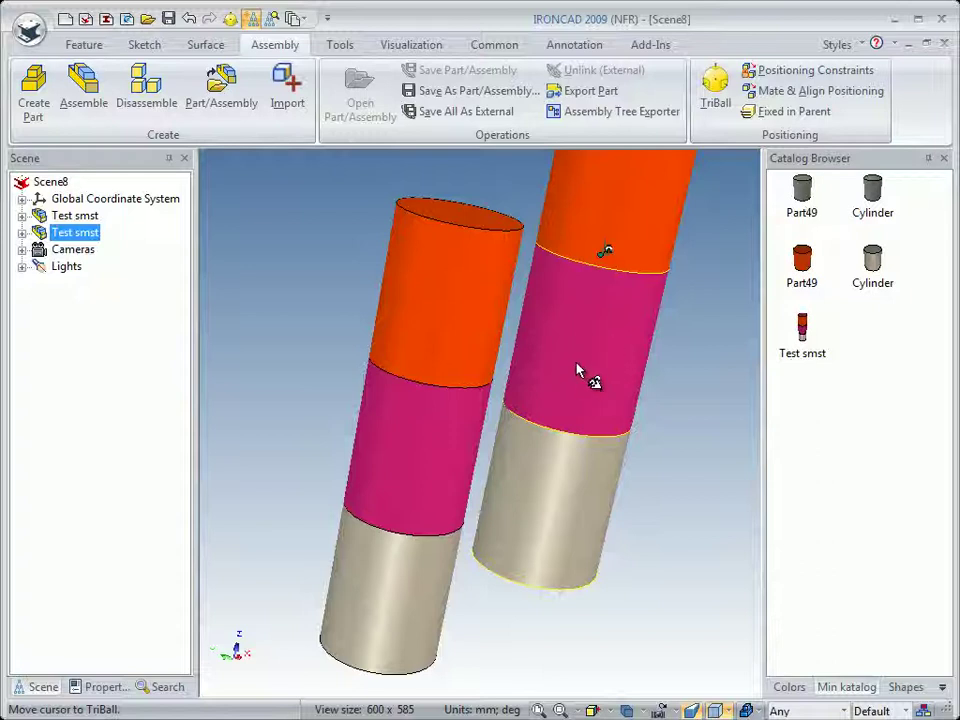
key(Delete)
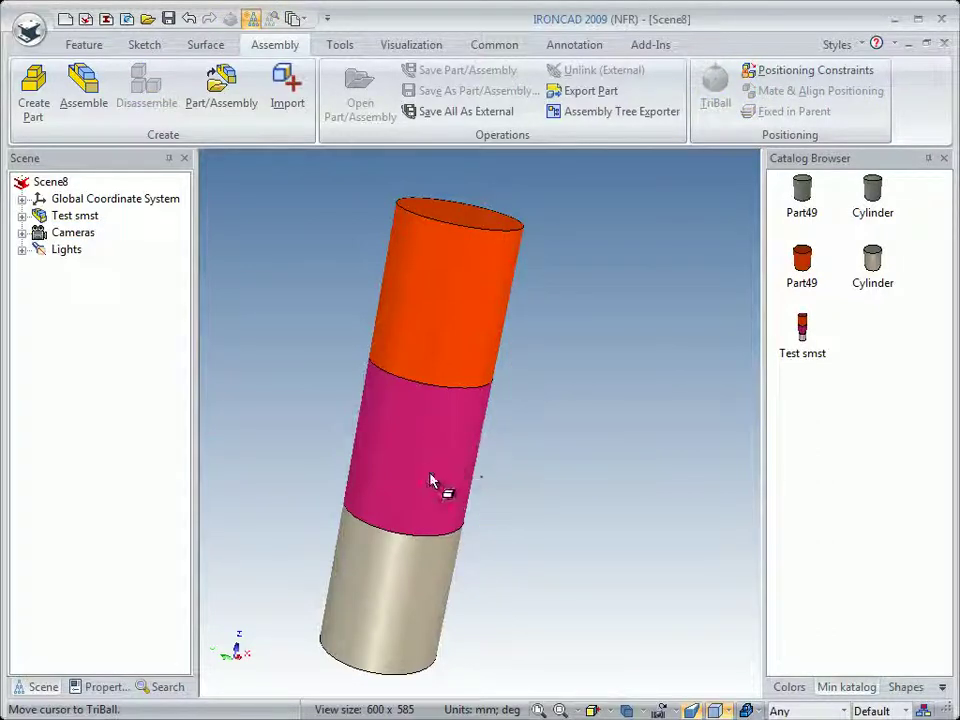
Step: Move only the original assembly's anchor to the centre of its bottom face using the TriBall
click(429, 370)
middle_drag(370, 483, 445, 420)
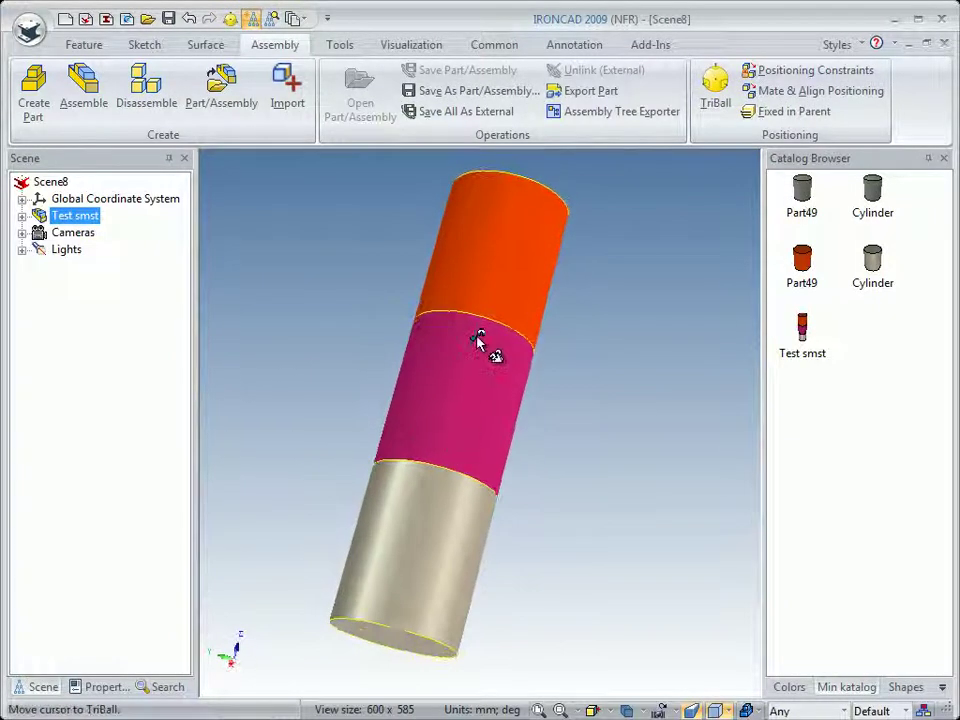
mouse_move(456, 375)
middle_down()
mouse_move(399, 422)
mouse_move(411, 395)
mouse_move(440, 375)
middle_up()
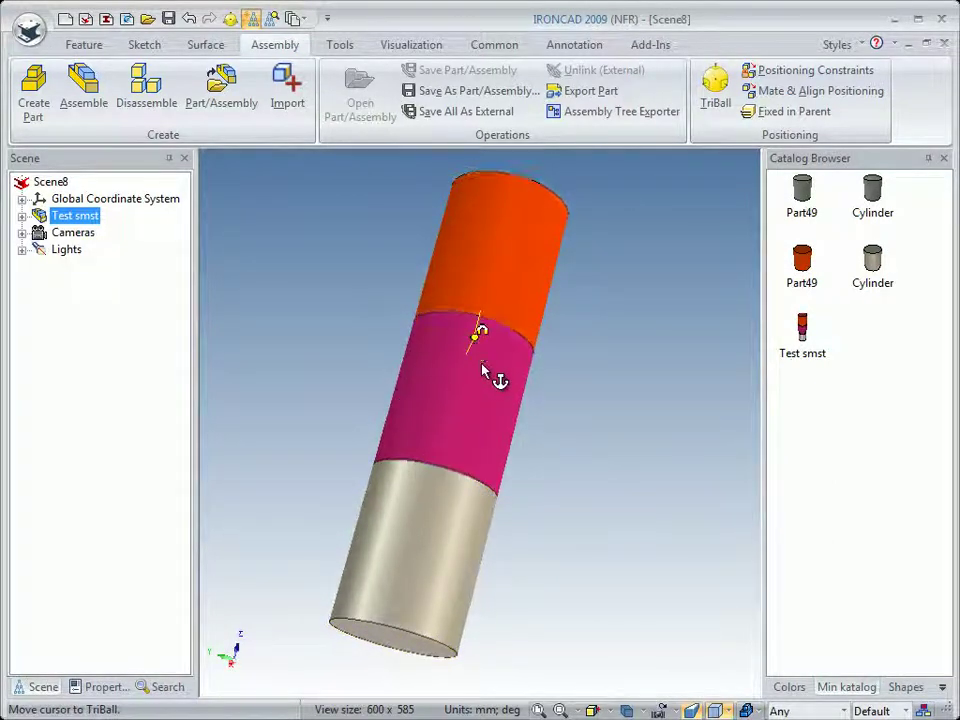
key(F10)
middle_drag(360, 444, 467, 446)
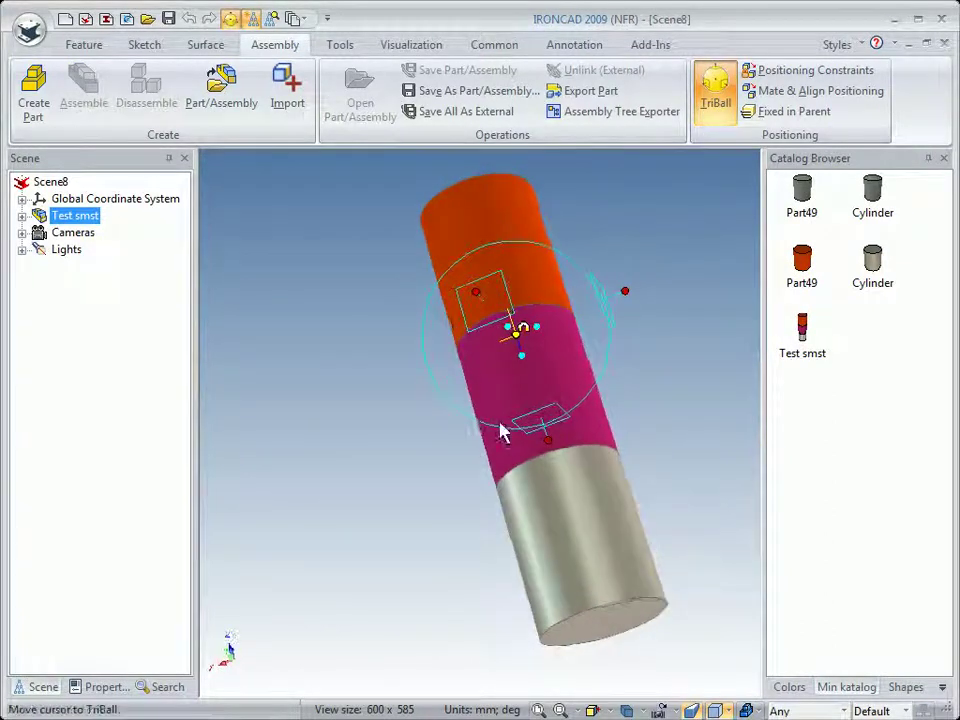
drag(525, 338, 610, 624)
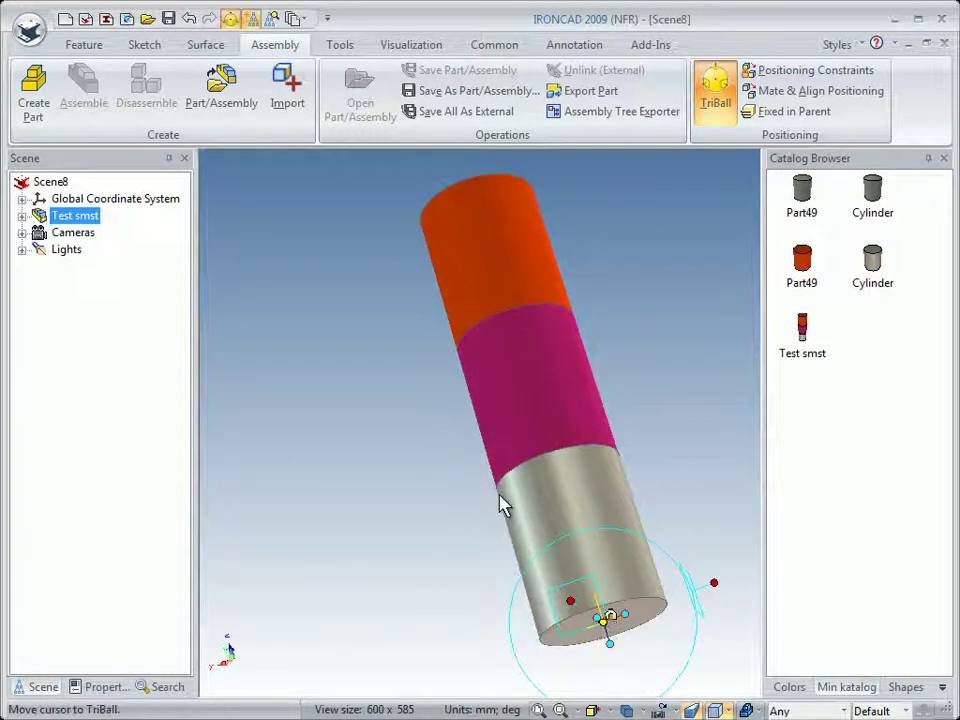
key(F10)
Step: Store the assembly with its relocated anchor as a second Test smst item in Min katalog
middle_drag(429, 418, 648, 452)
click(600, 506)
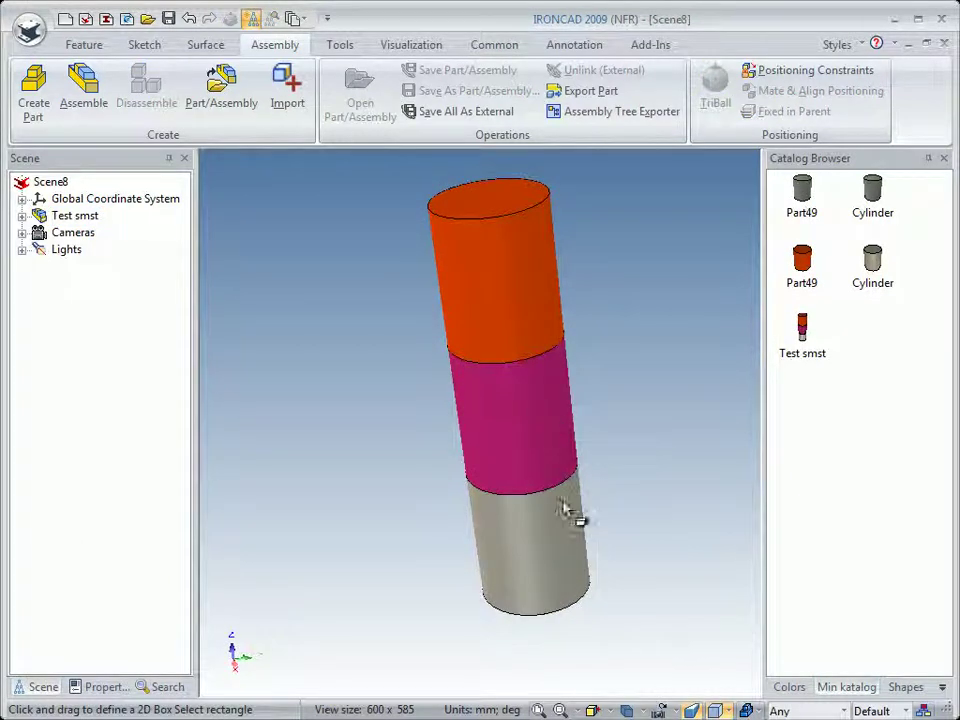
click(626, 710)
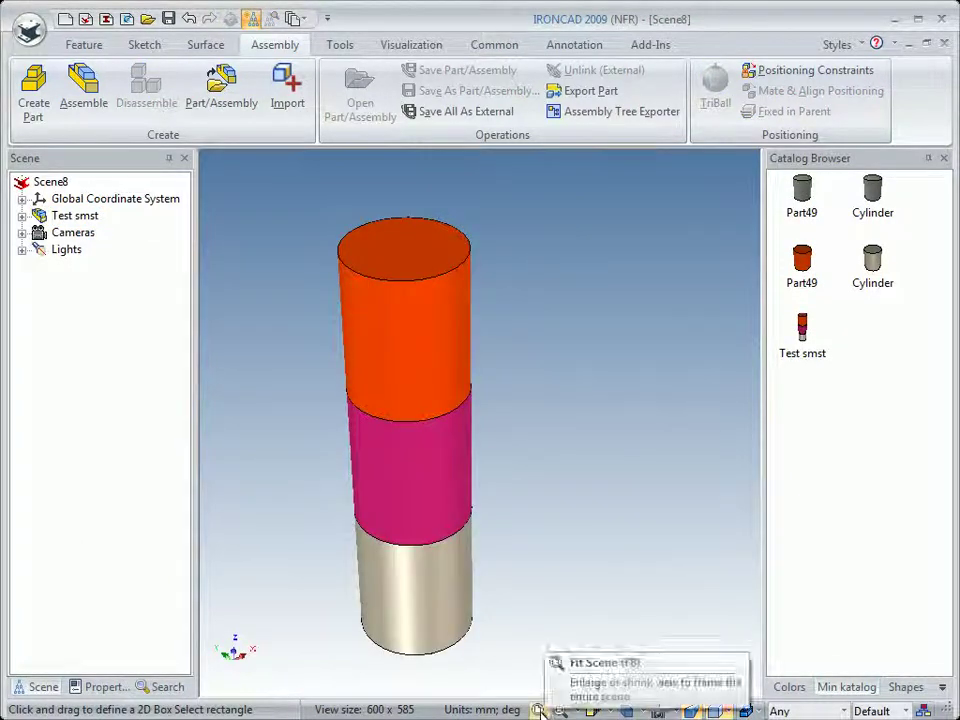
click(540, 710)
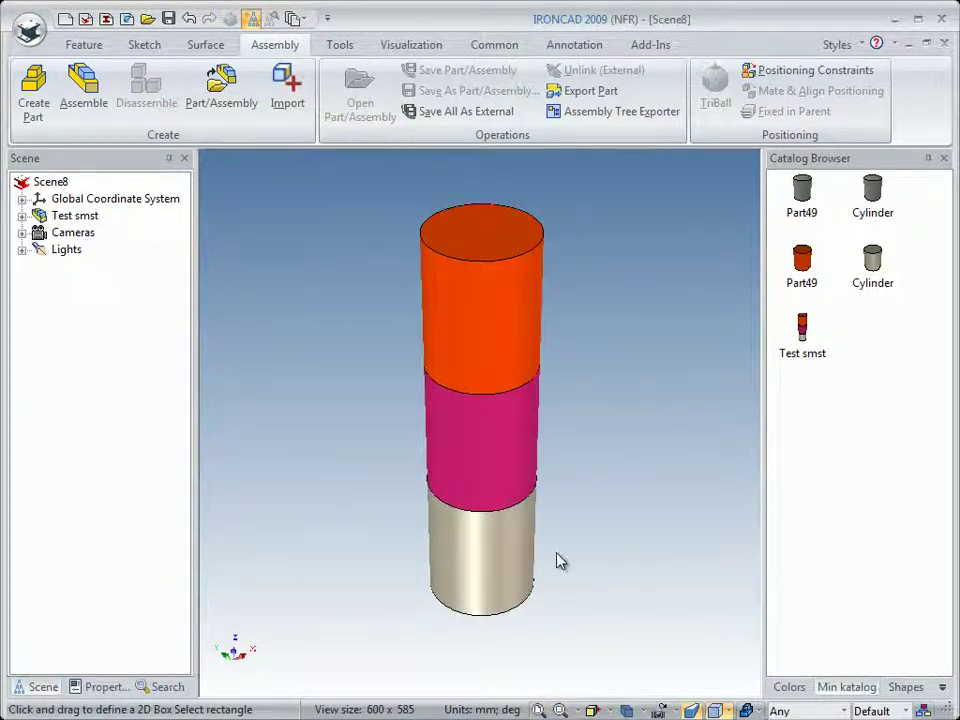
click(490, 418)
drag(474, 435, 884, 343)
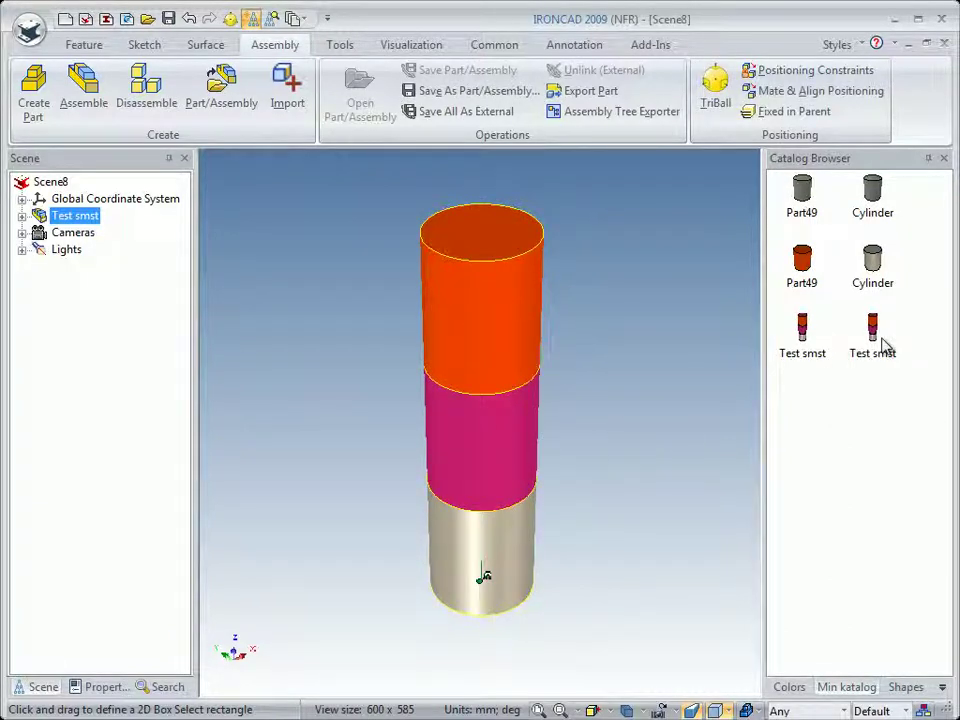
click(630, 436)
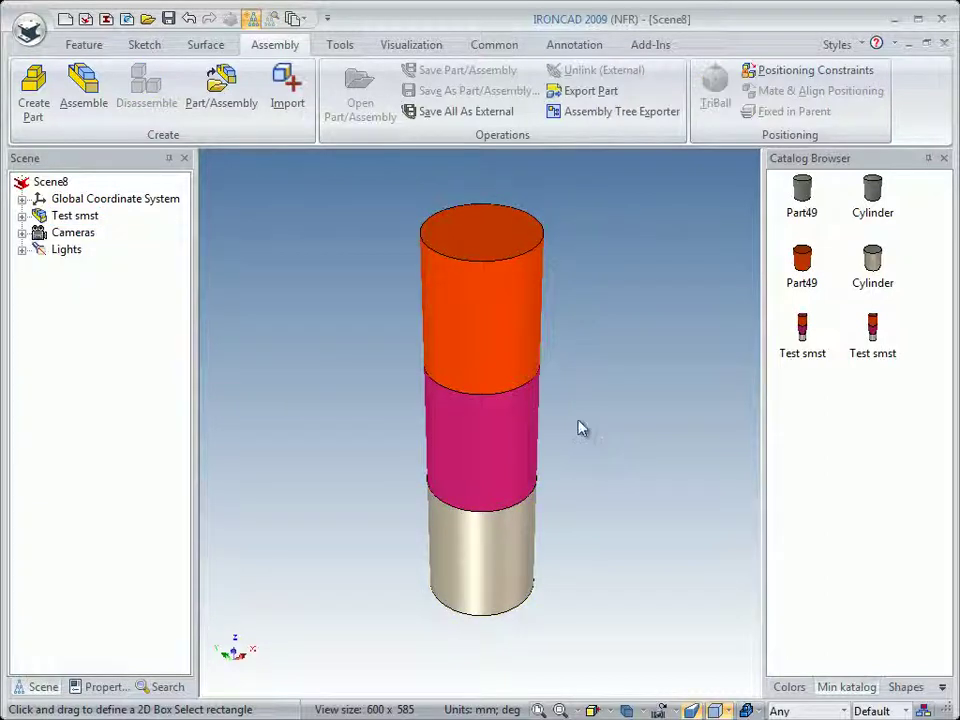
Step: Place the newly stored Test smst item on the centre of the original assembly's top face and check its stacking
scroll(564, 418, down, 3)
middle_drag(551, 396, 542, 435)
drag(658, 370, 444, 376)
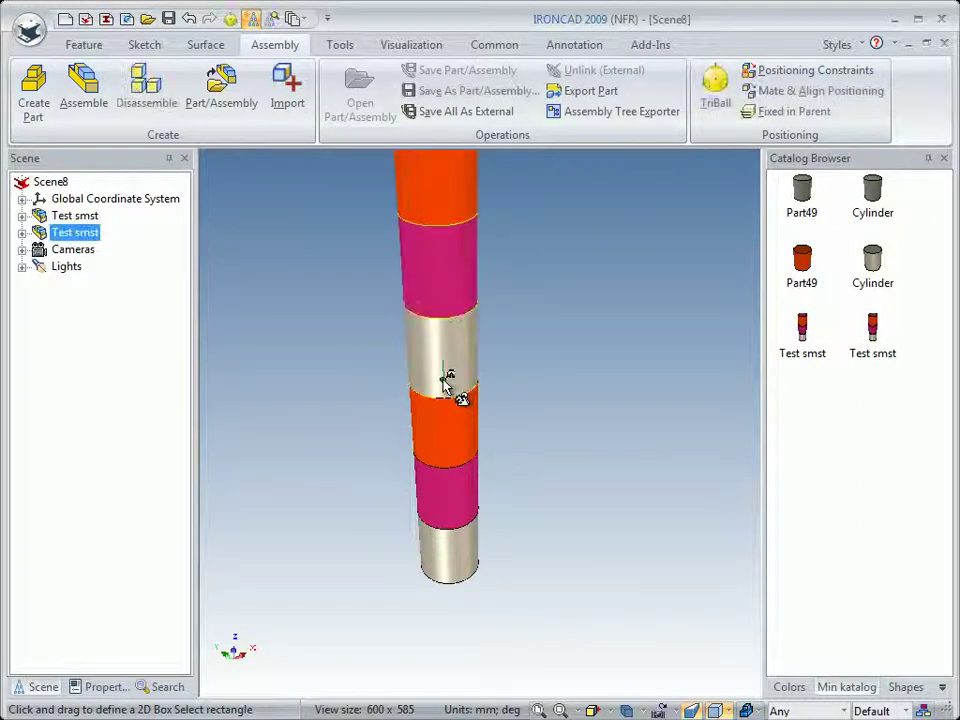
middle_drag(490, 449, 491, 396)
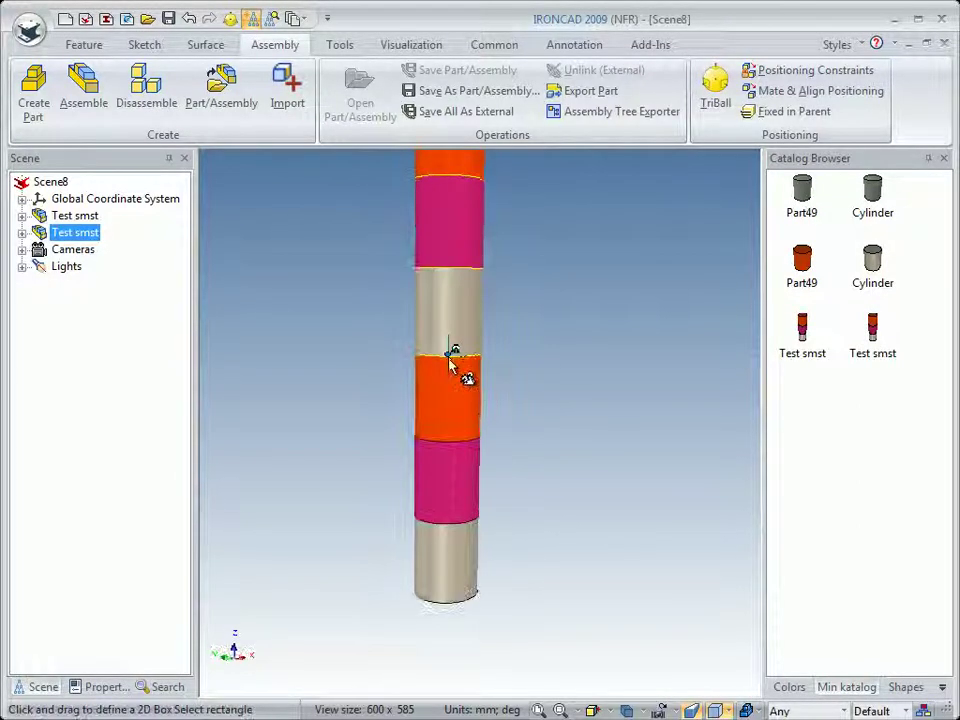
middle_drag(396, 435, 381, 448)
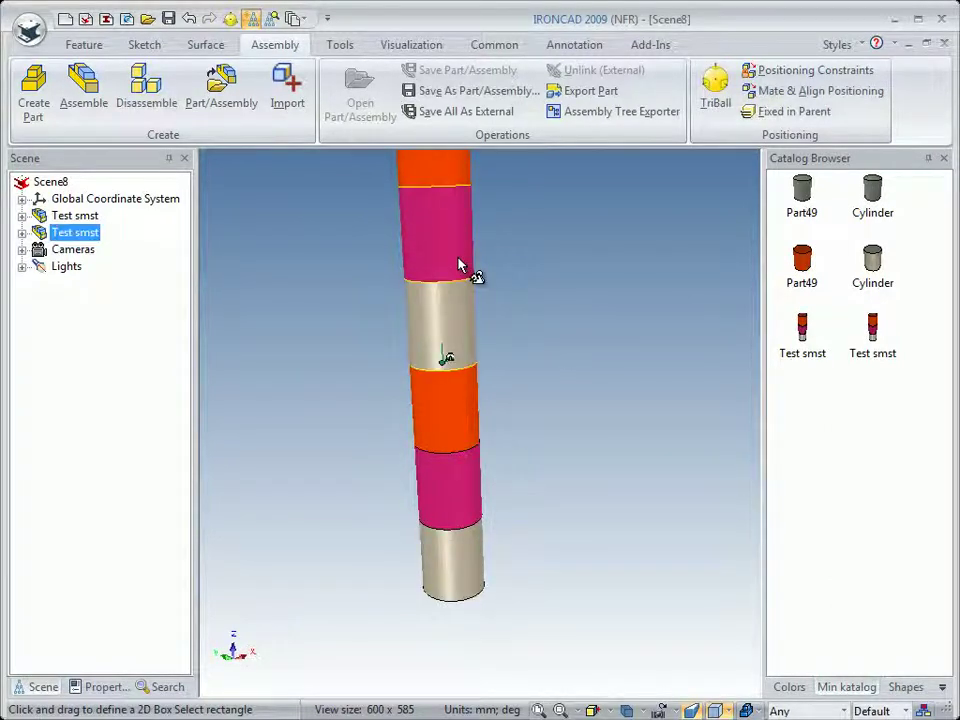
Step: Delete the stacked copy of Test smst and select the original assembly
key(Delete)
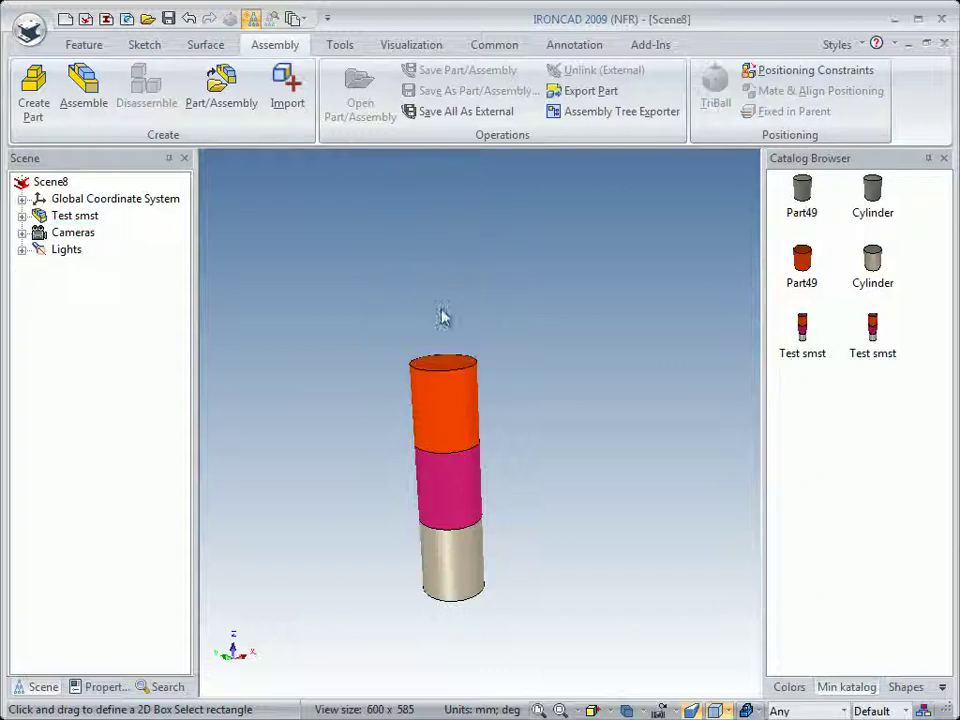
middle_drag(378, 318, 450, 429)
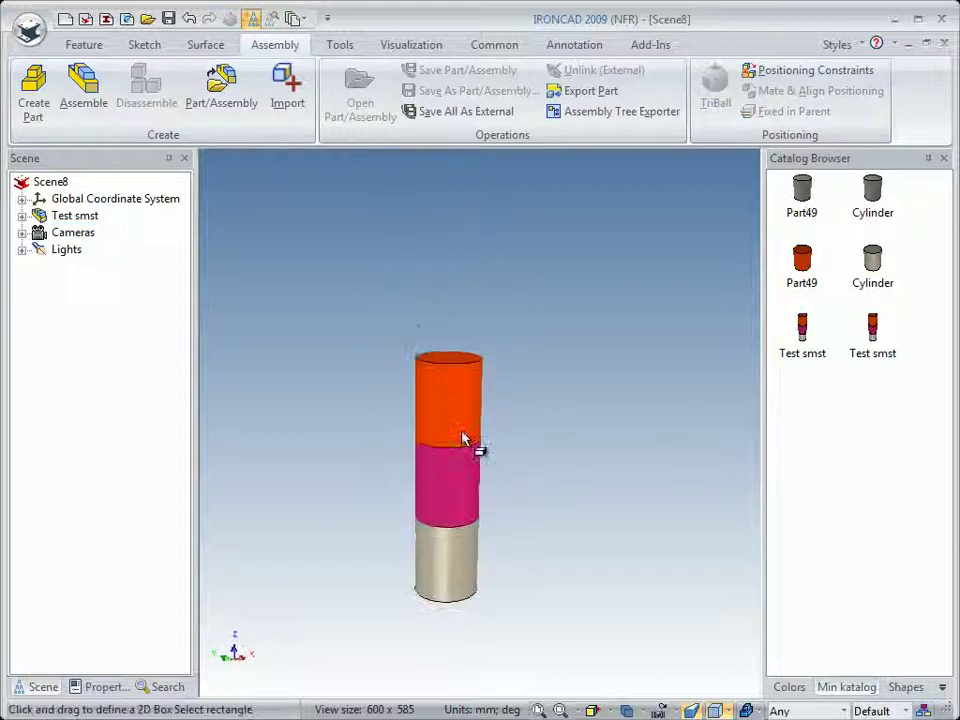
click(458, 422)
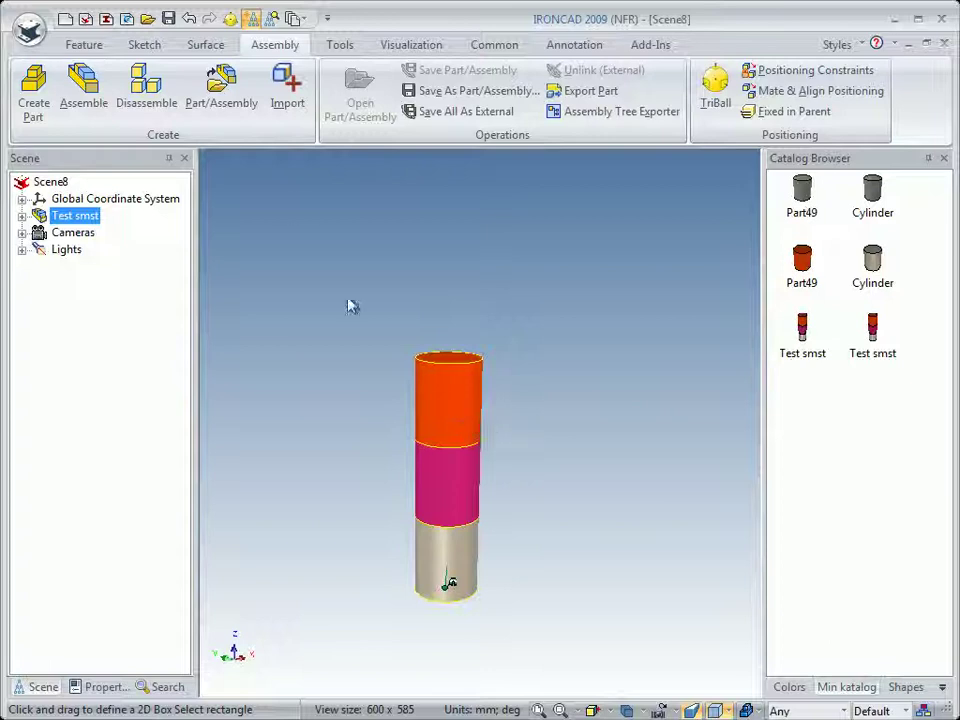
Step: Disassemble the Test smst assembly and inspect the anchors of its orange, pink and beige cylinders one by one
click(146, 92)
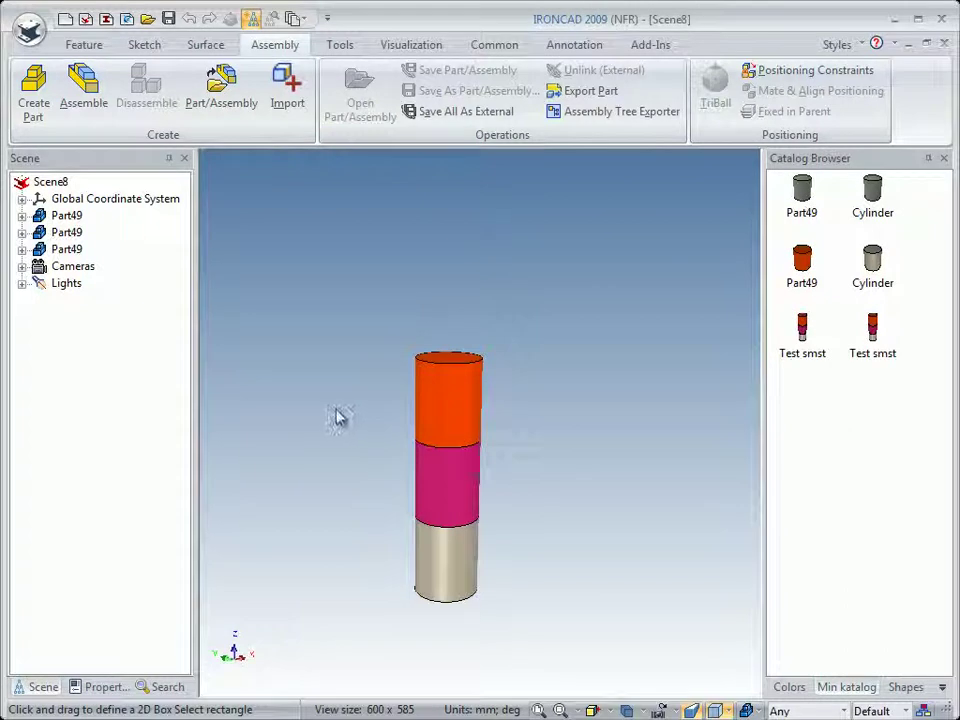
click(445, 410)
click(454, 504)
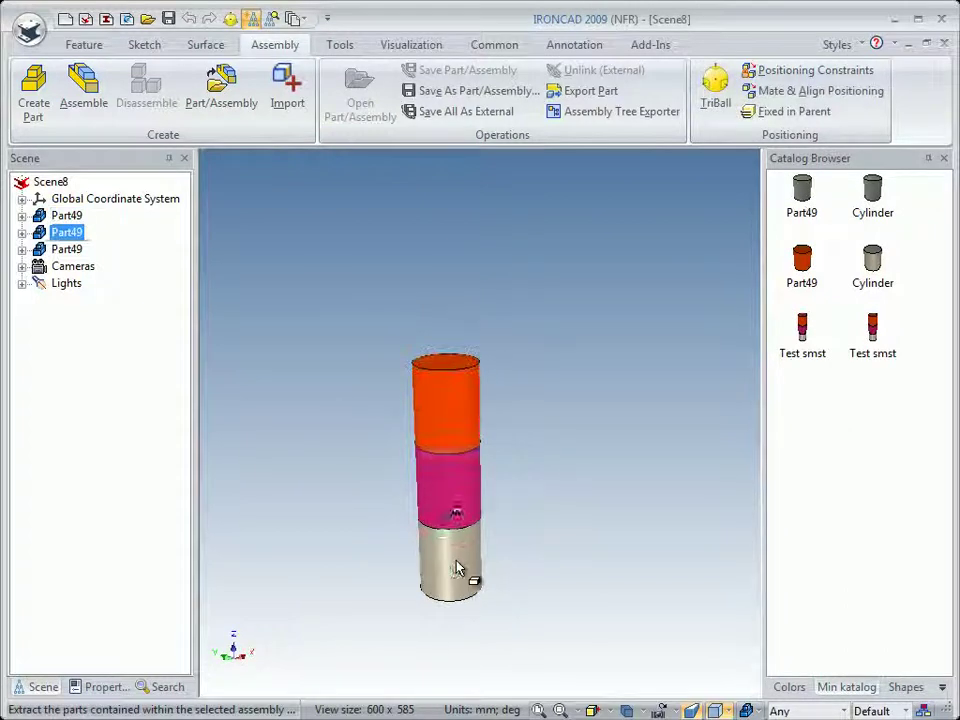
click(457, 566)
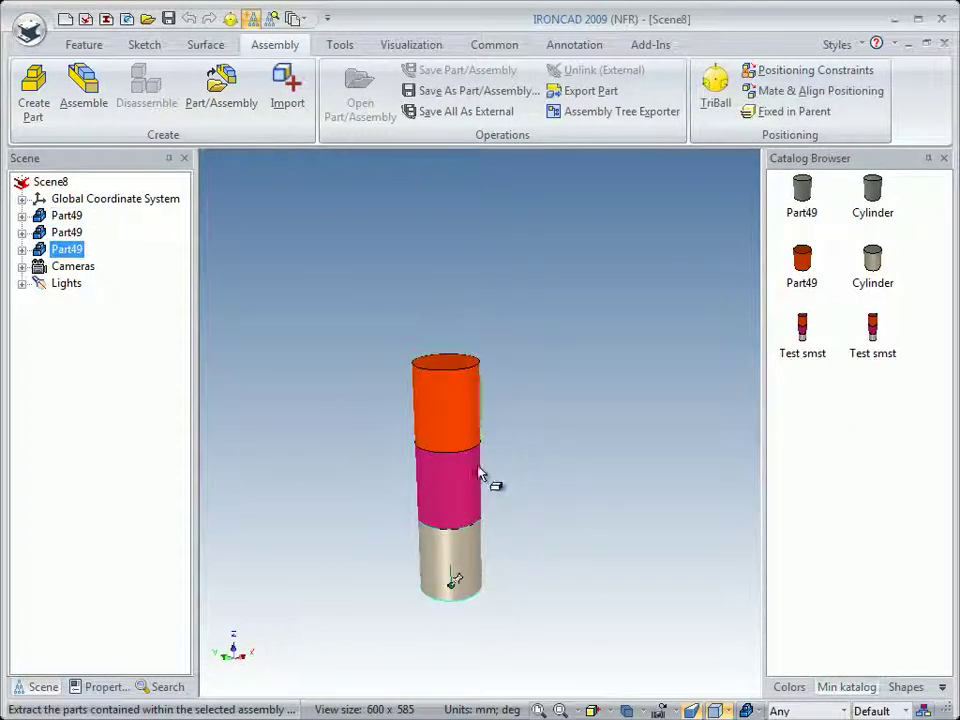
scroll(487, 476, up, 5)
middle_drag(400, 523, 435, 407)
click(465, 275)
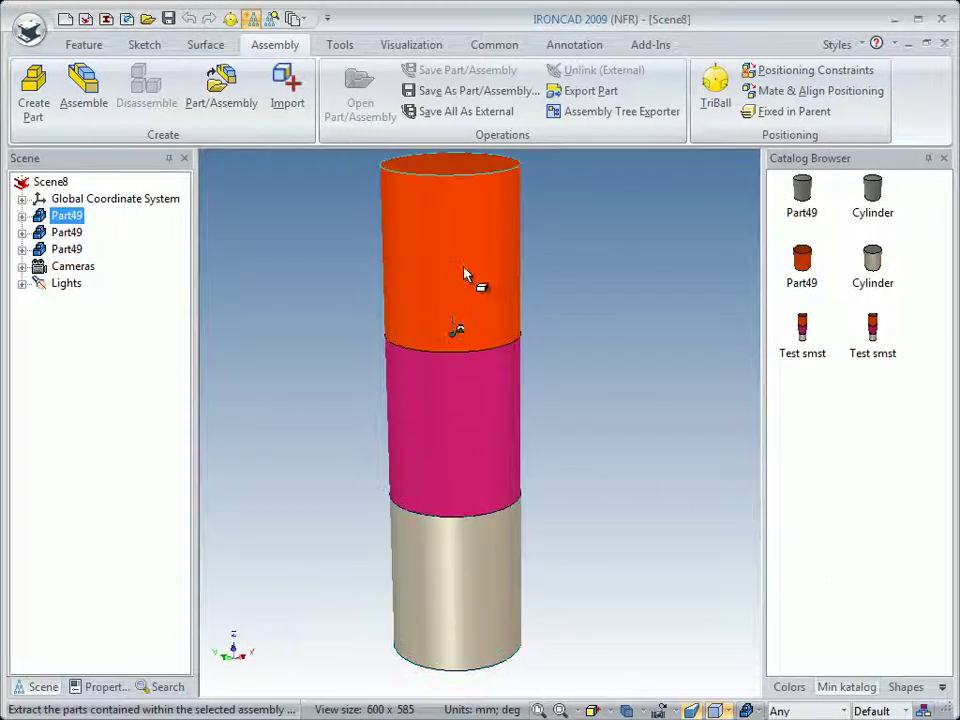
click(471, 437)
click(449, 595)
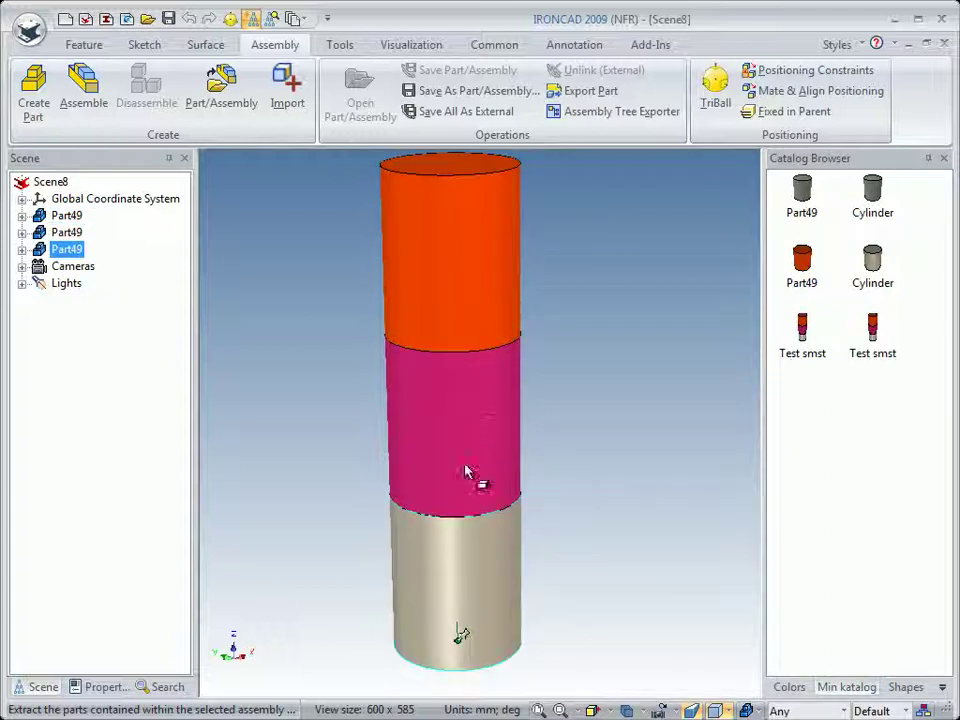
Step: Check the drag behaviour options of the orange cylinder's anchor without changing them
click(458, 320)
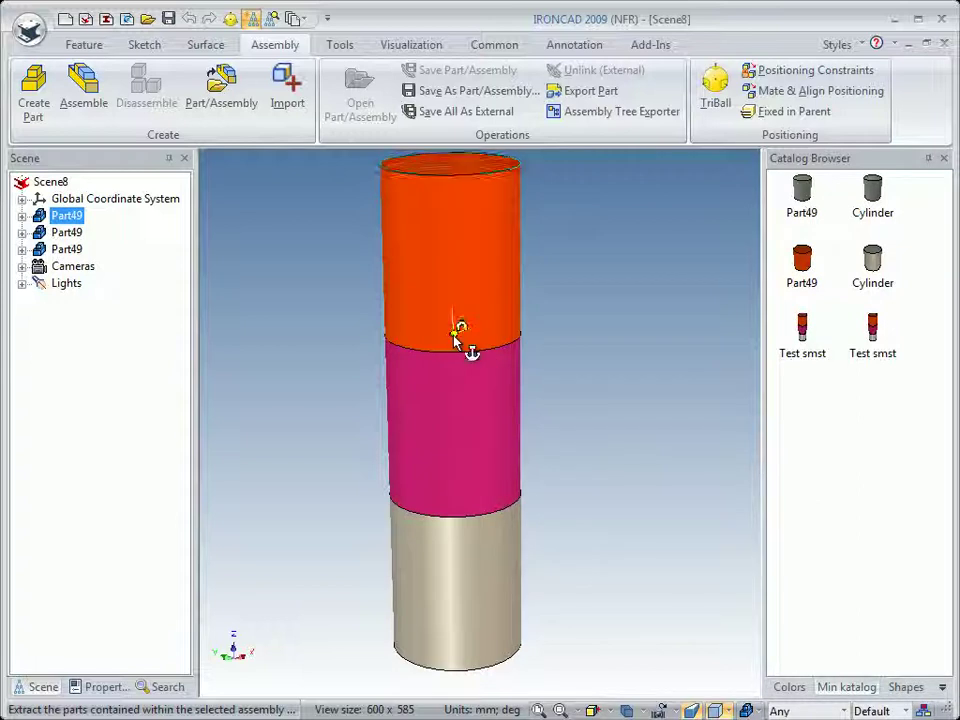
scroll(467, 349, up, 3)
scroll(437, 333, up, 4)
mouse_move(441, 425)
middle_down()
mouse_move(390, 444)
mouse_move(424, 435)
mouse_move(437, 413)
middle_up()
middle_drag(465, 558, 485, 430)
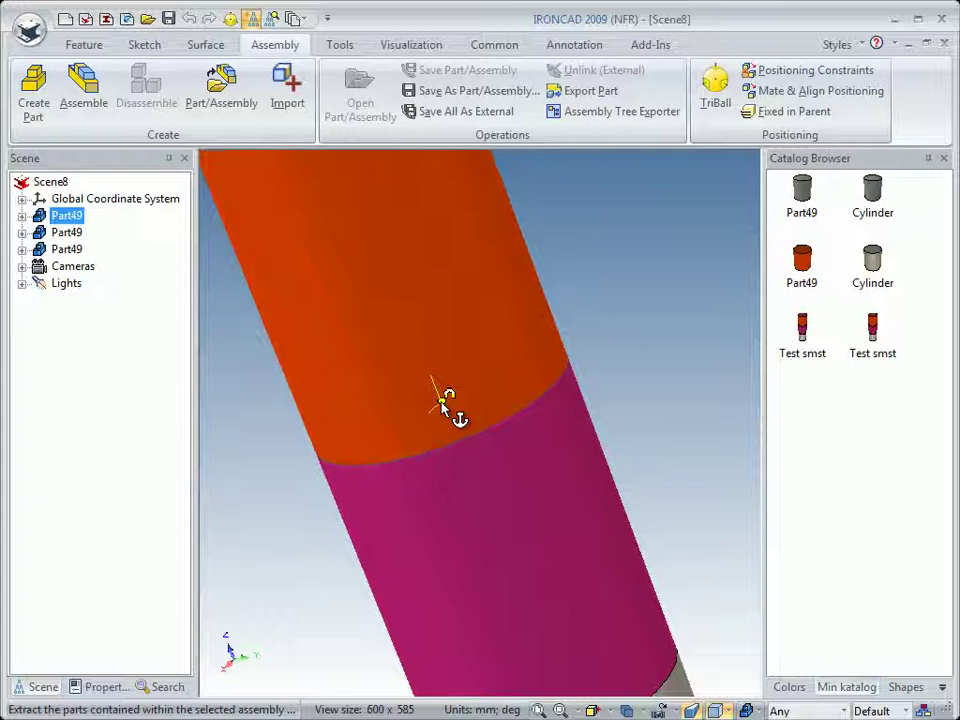
right_click(442, 404)
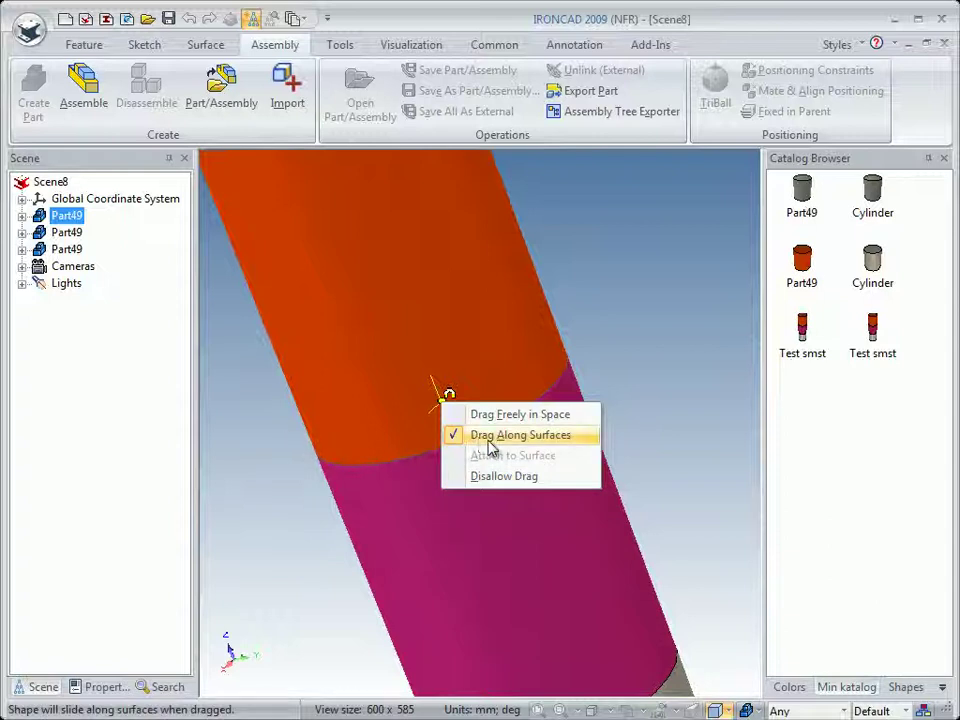
click(450, 398)
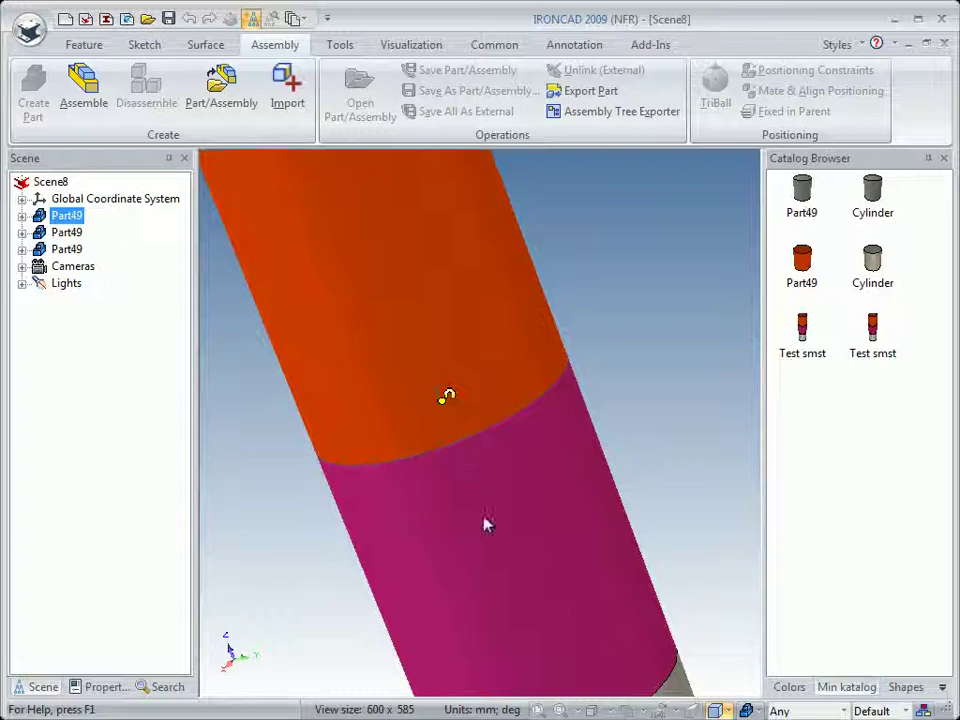
Step: Check the drag behaviour options of the beige bottom cylinder's anchor without changing them
key(F3)
key(F2)
drag(497, 557, 452, 453)
click(458, 462)
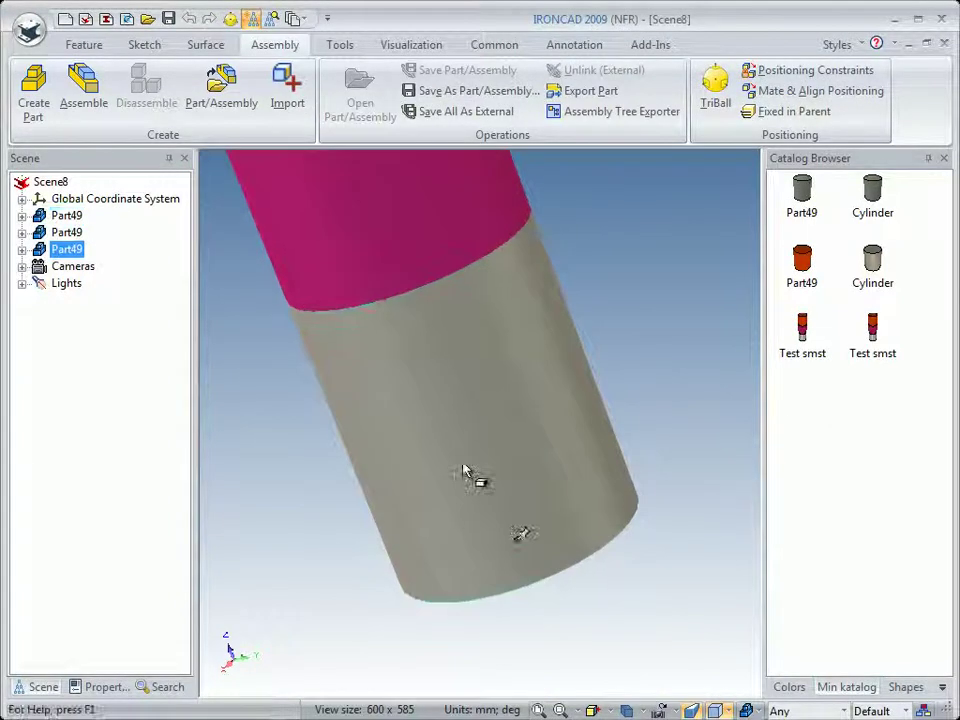
click(522, 540)
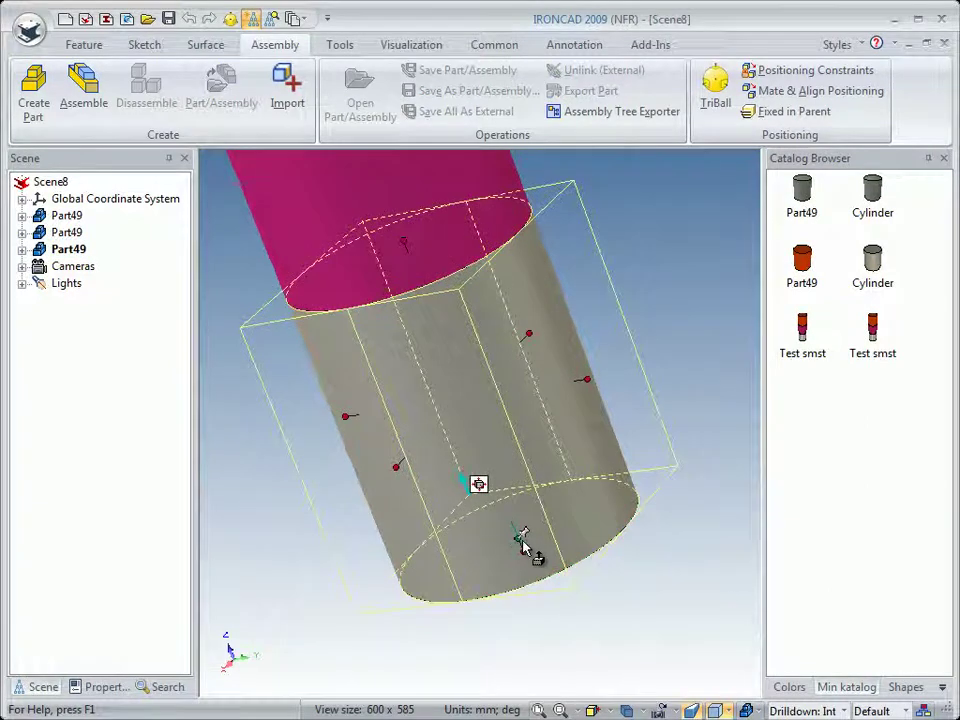
click(527, 553)
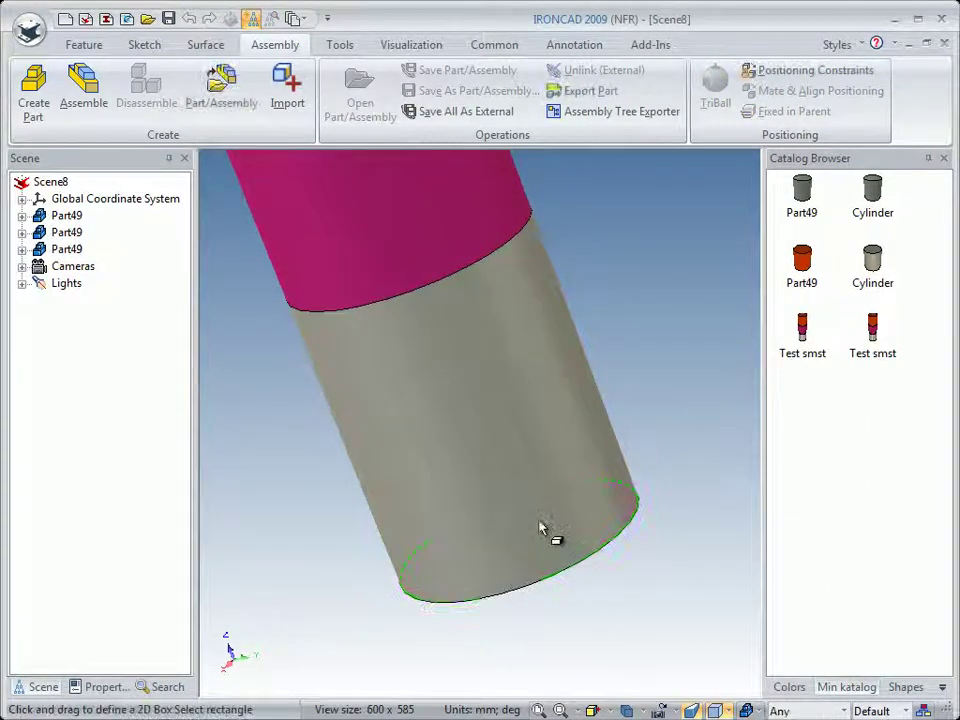
click(521, 537)
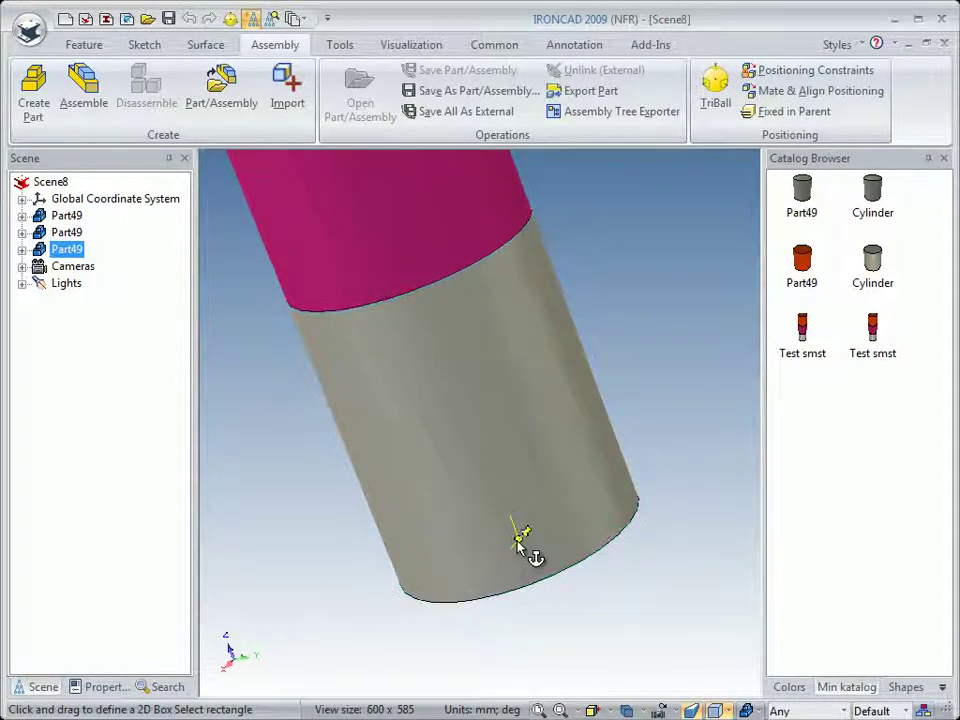
right_click(520, 540)
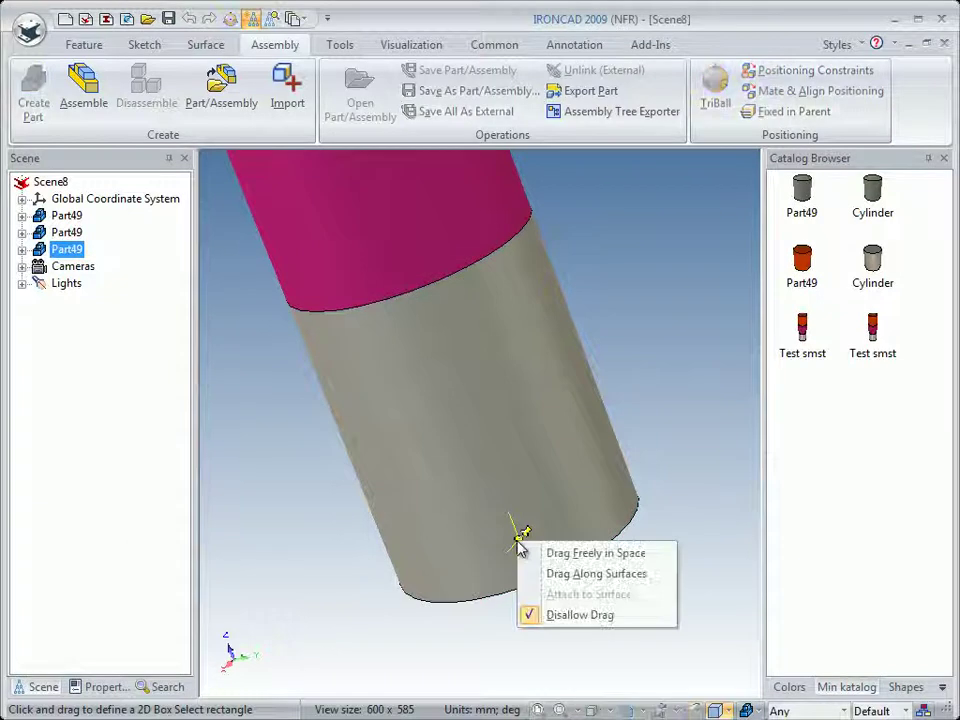
click(574, 633)
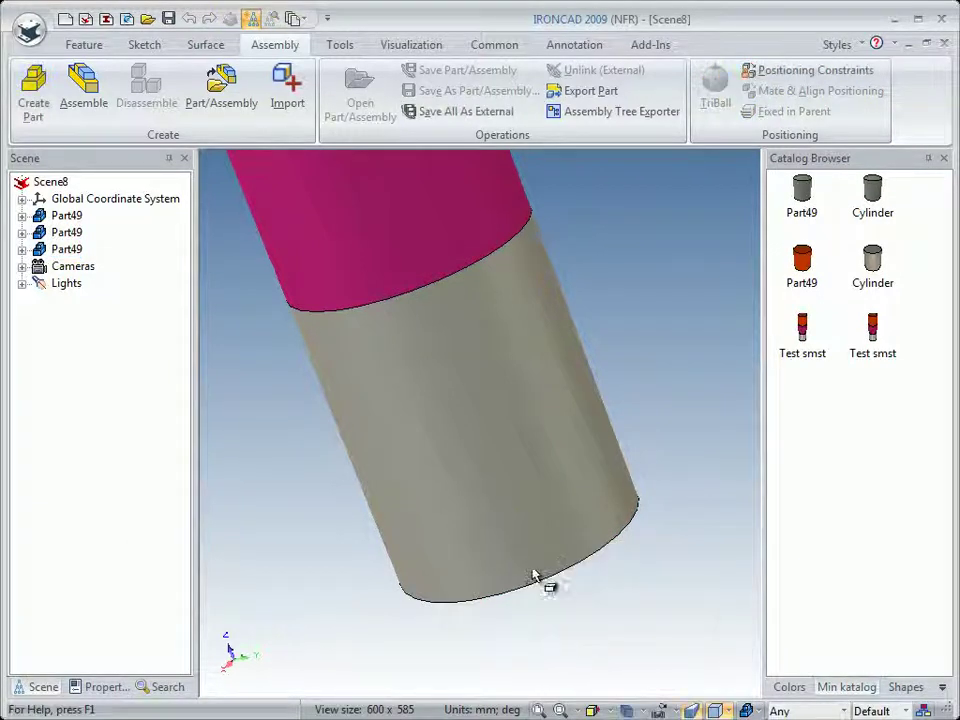
Step: Delete the orange, pink and beige cylinders to empty the scene
middle_drag(339, 349, 420, 218)
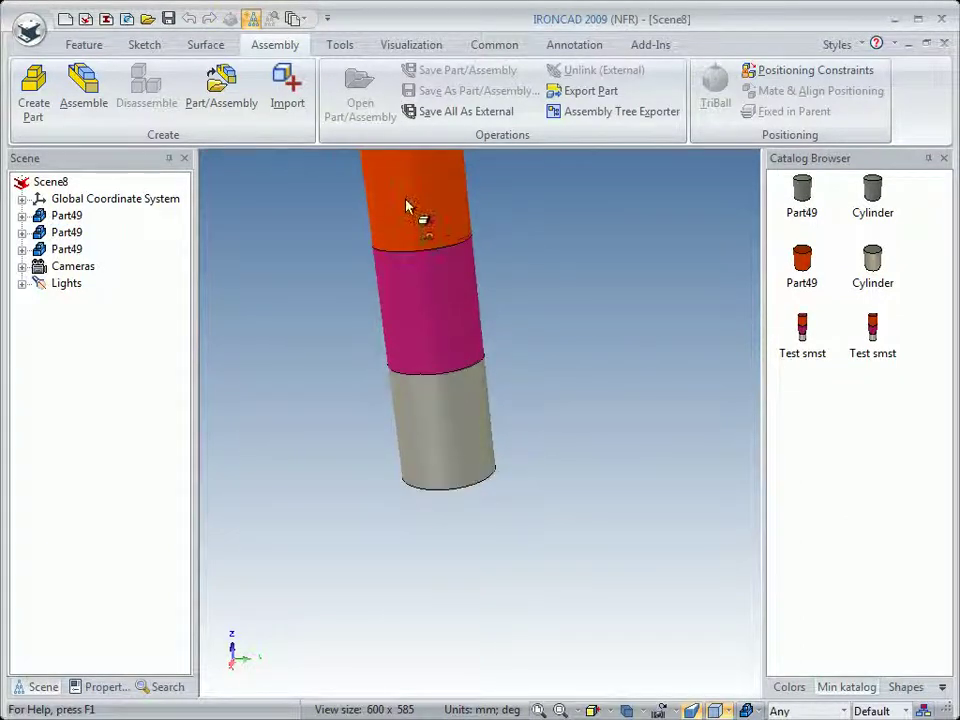
click(410, 216)
key(Delete)
click(429, 317)
key(Delete)
click(445, 405)
key(Delete)
middle_drag(358, 413, 742, 300)
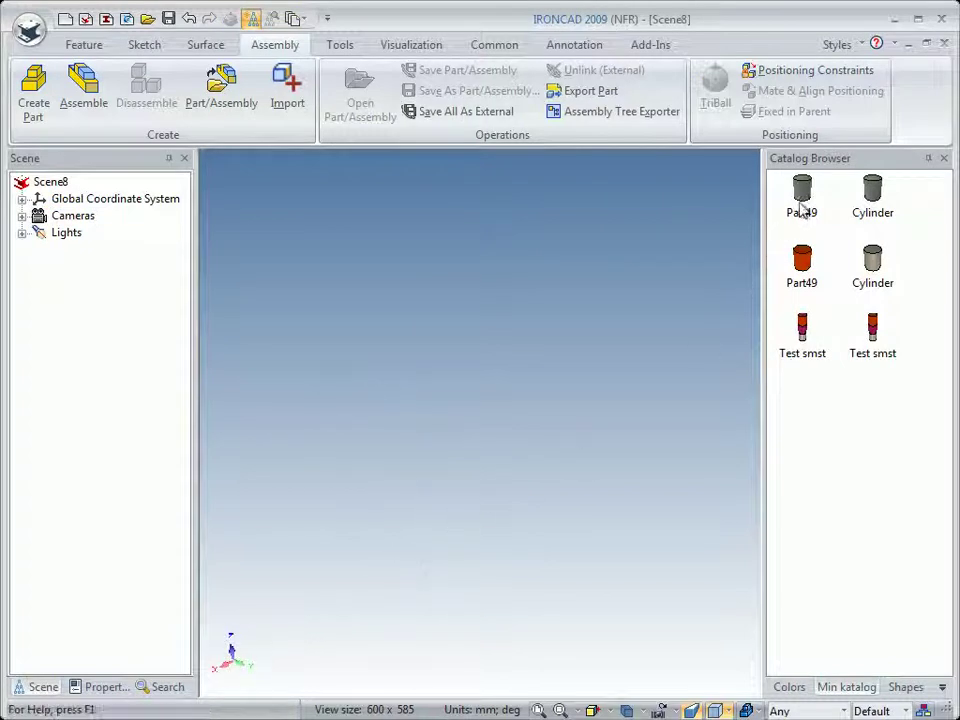
Step: Place the orange Part49 from Min katalog in the empty scene and check its anchor's drag behaviour options
drag(803, 260, 482, 467)
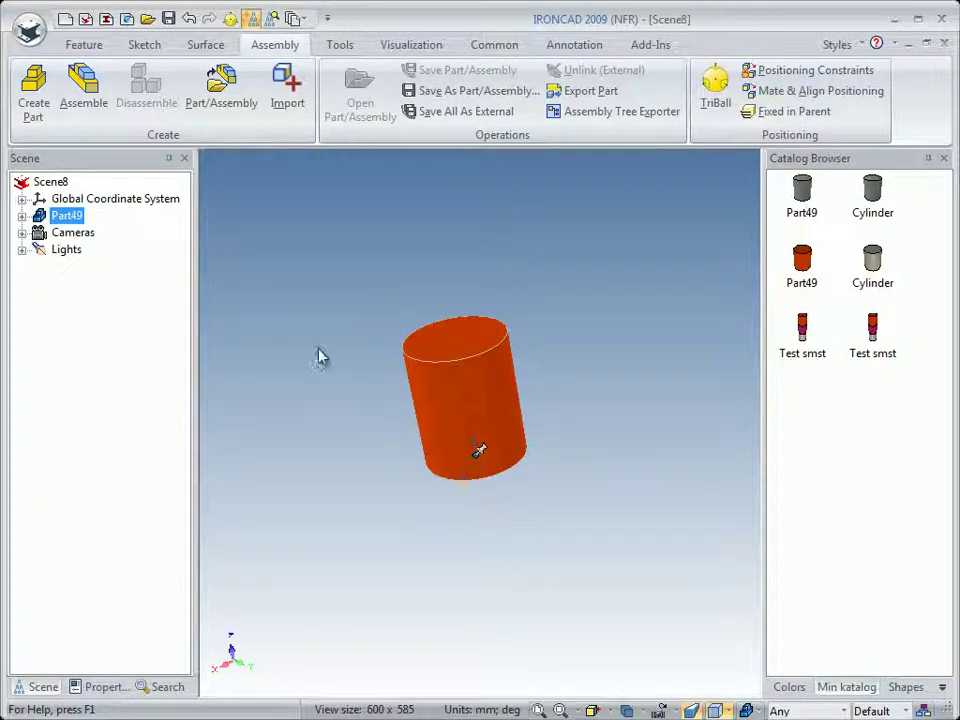
middle_drag(326, 358, 331, 344)
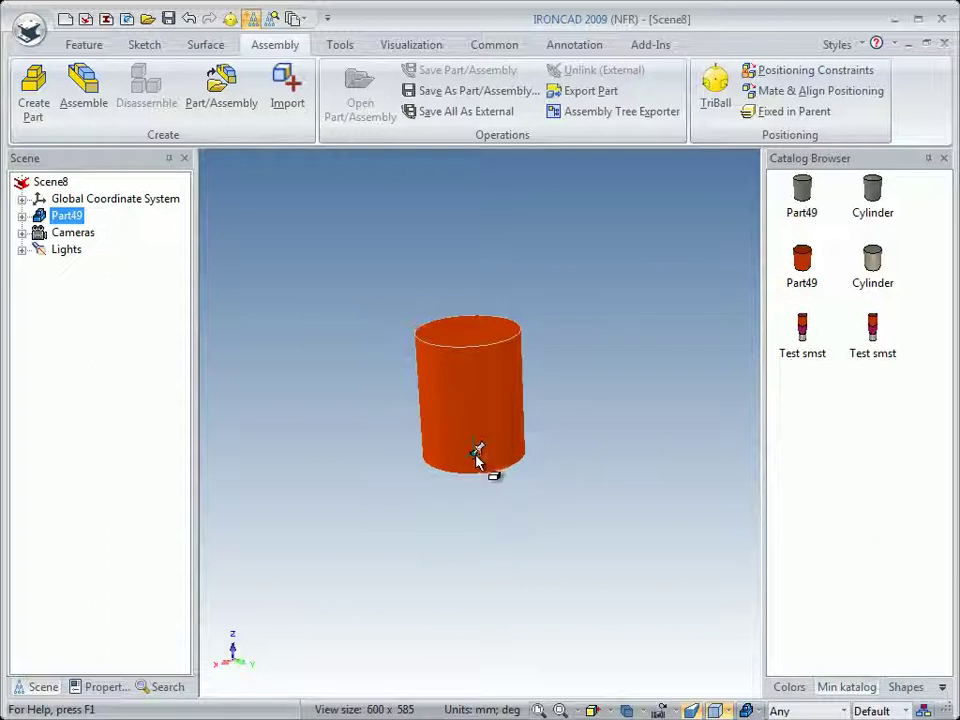
right_click(476, 456)
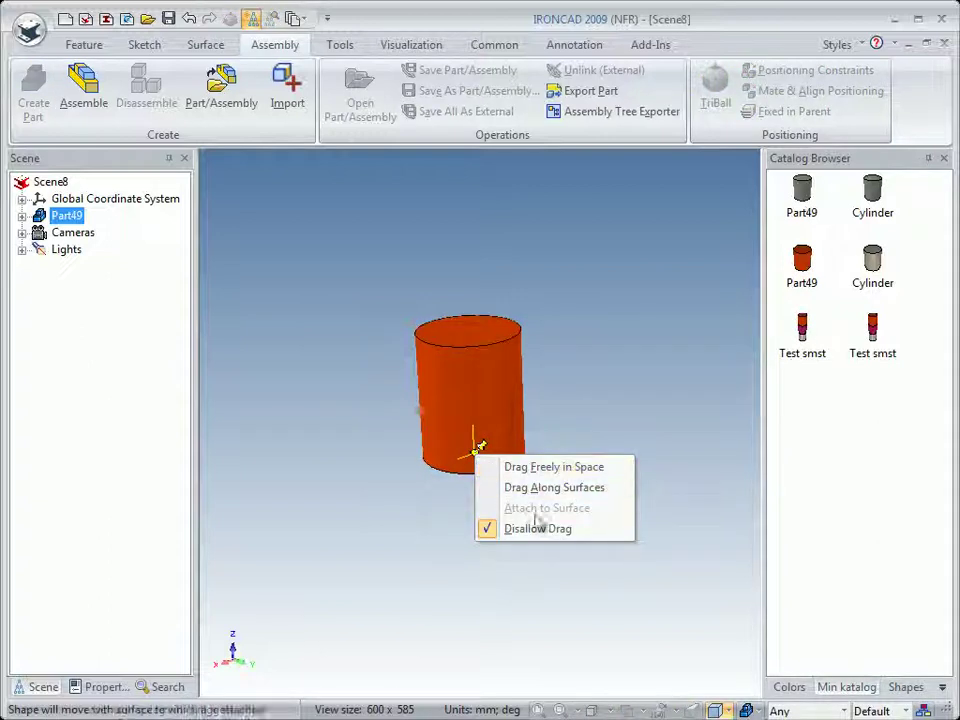
click(401, 508)
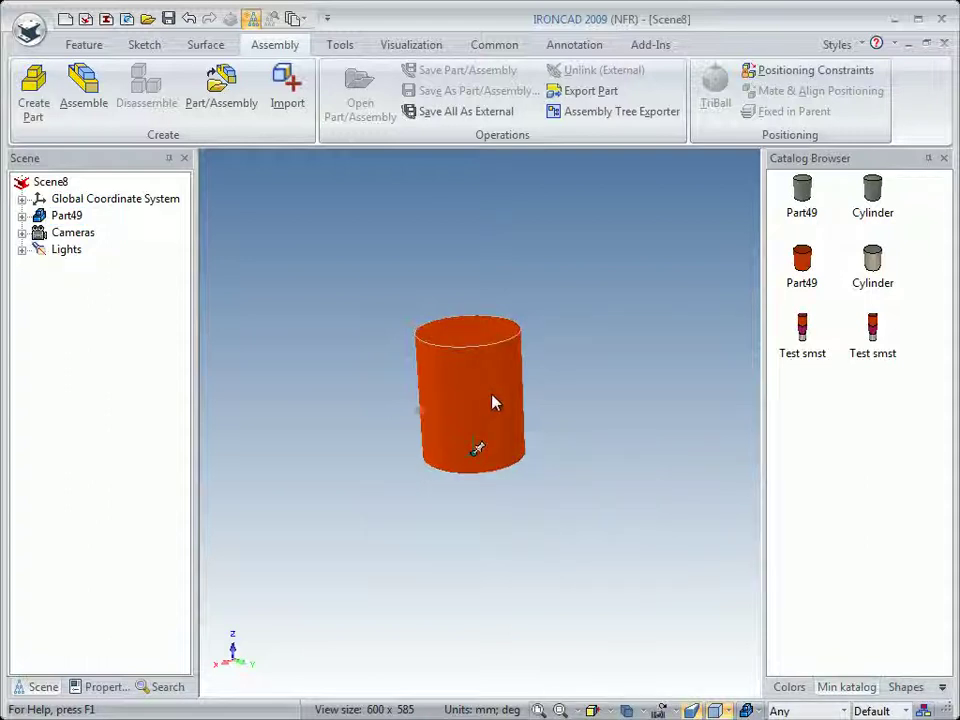
click(468, 415)
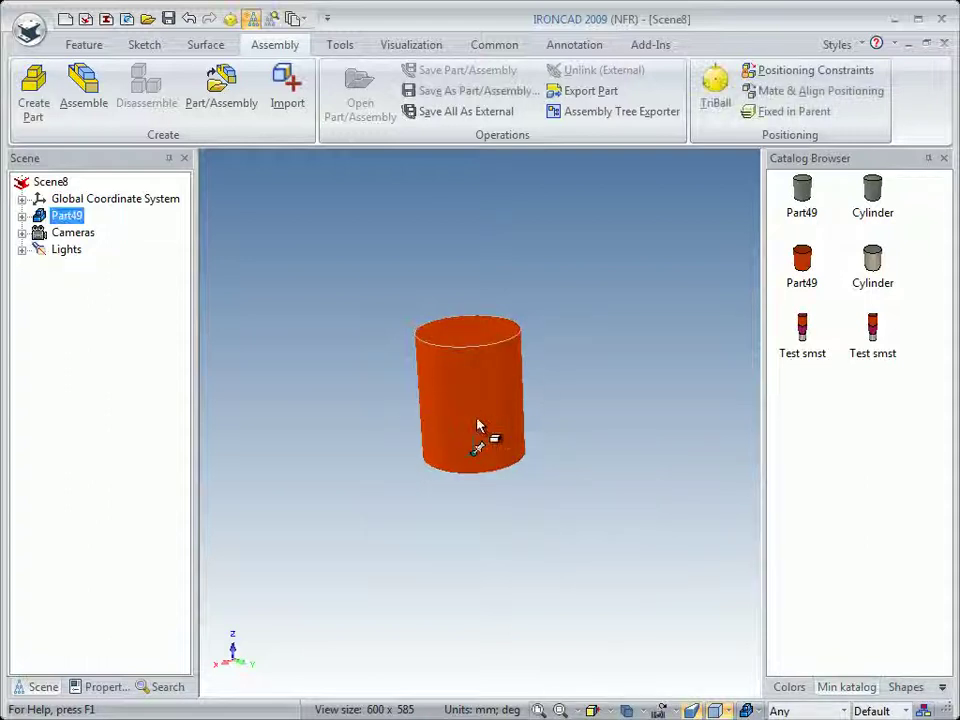
click(576, 414)
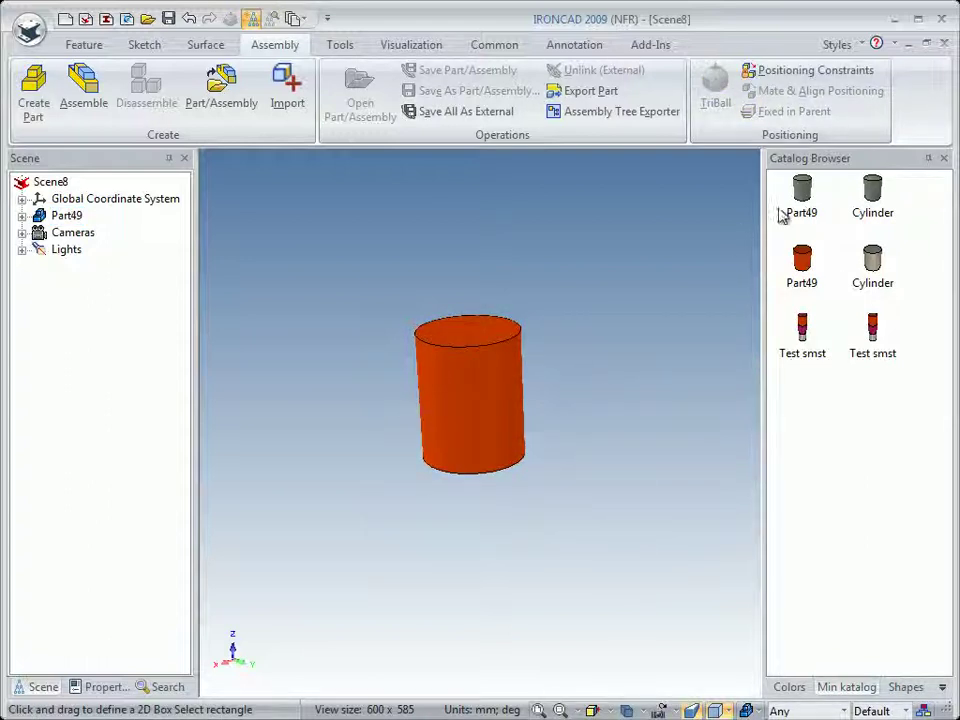
Step: Place the grey Part49 from Min katalog on the orange cylinder's top face and check its anchor's drag options
drag(806, 195, 475, 350)
middle_drag(465, 330, 510, 371)
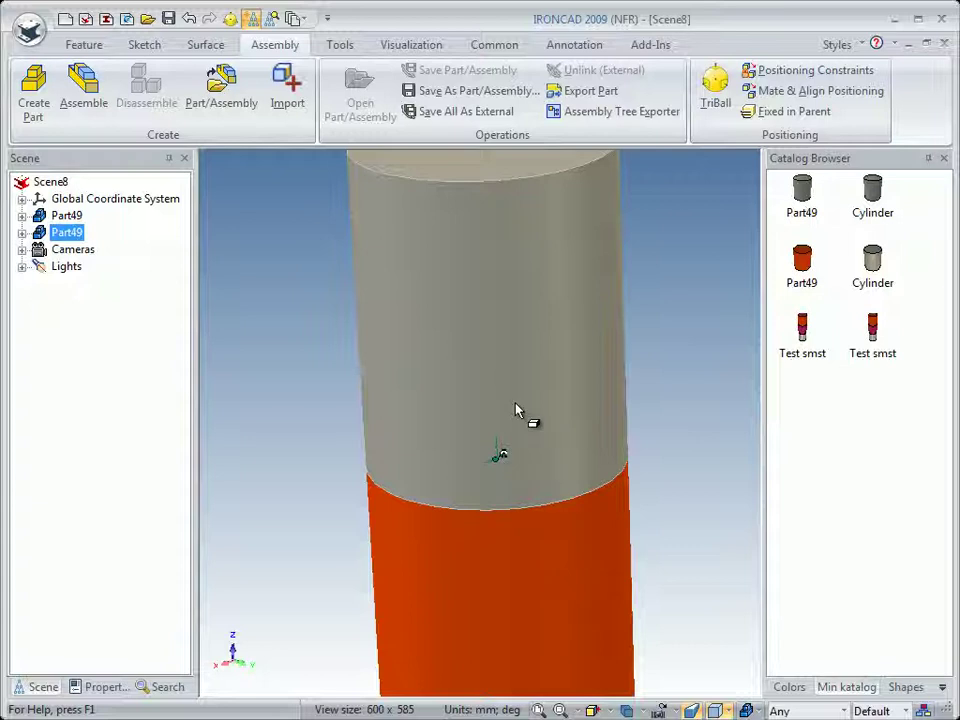
right_click(497, 460)
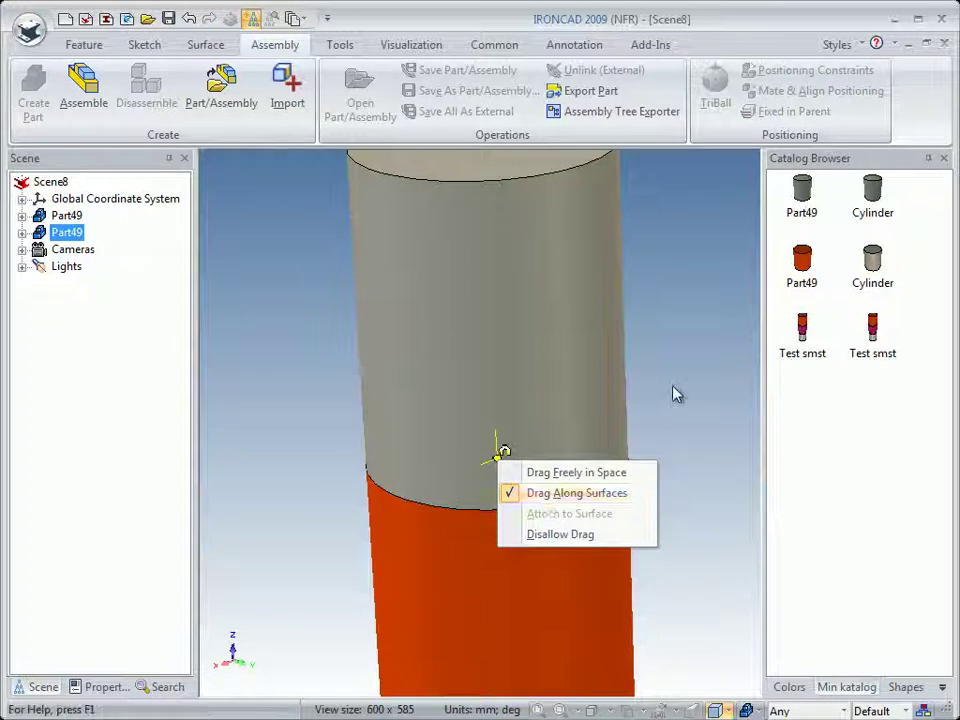
click(636, 439)
Step: Slide the grey cylinder by its anchor along the surface of the orange cylinder
scroll(489, 418, up, 2)
scroll(489, 418, down, 2)
scroll(489, 418, down, 1)
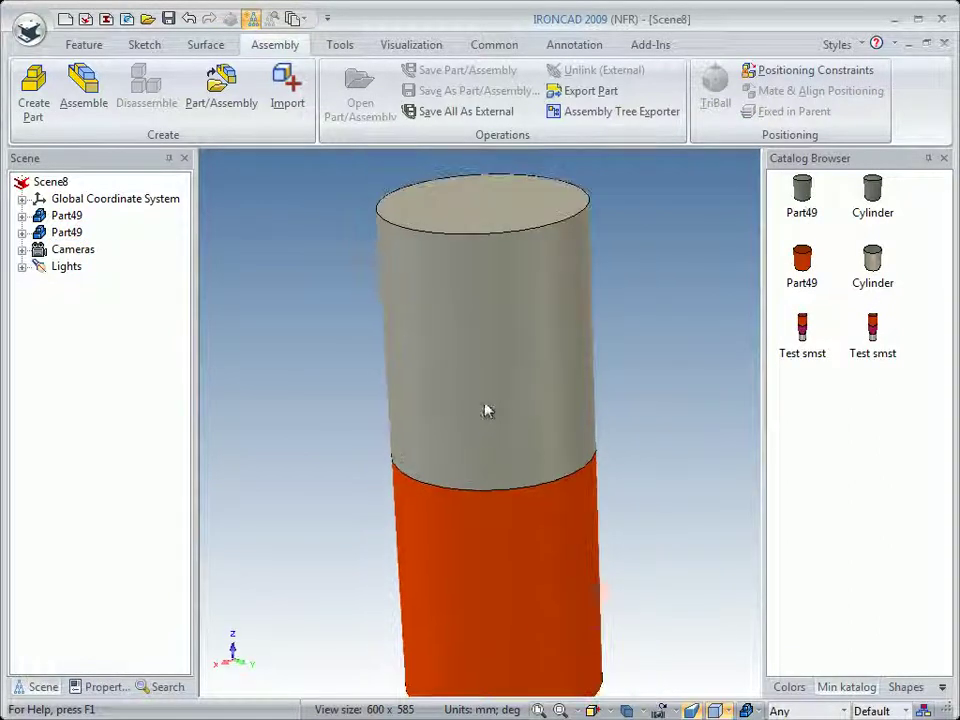
scroll(482, 364, down, 2)
click(485, 403)
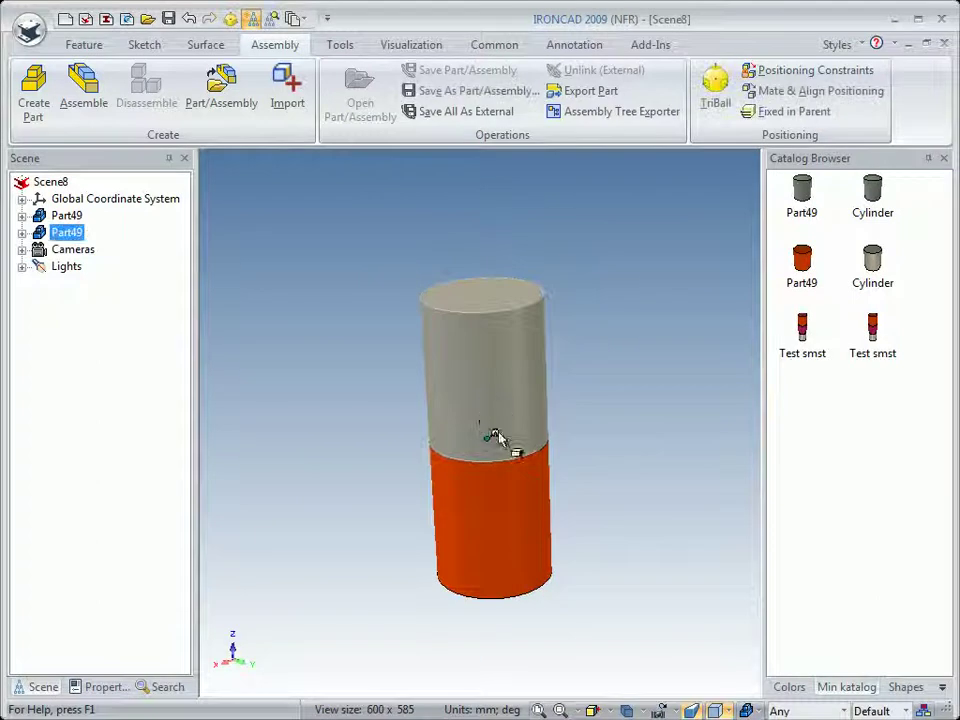
mouse_move(487, 447)
mouse_down()
mouse_move(489, 493)
mouse_move(471, 504)
mouse_move(484, 557)
mouse_move(519, 514)
mouse_move(444, 511)
mouse_move(426, 456)
mouse_move(504, 424)
mouse_move(441, 450)
mouse_move(433, 491)
mouse_move(461, 504)
mouse_move(400, 487)
mouse_move(499, 499)
mouse_move(531, 469)
mouse_move(502, 482)
mouse_move(474, 437)
mouse_move(451, 428)
mouse_up()
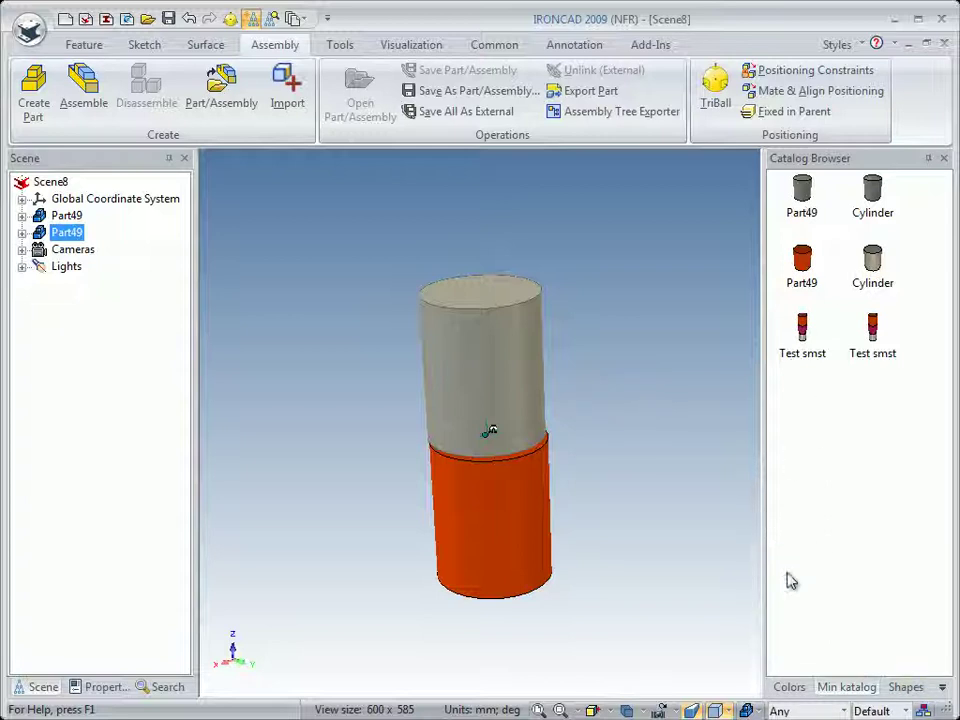
Step: Add a Block from the Shapes catalog beside the two stacked cylinders
click(905, 688)
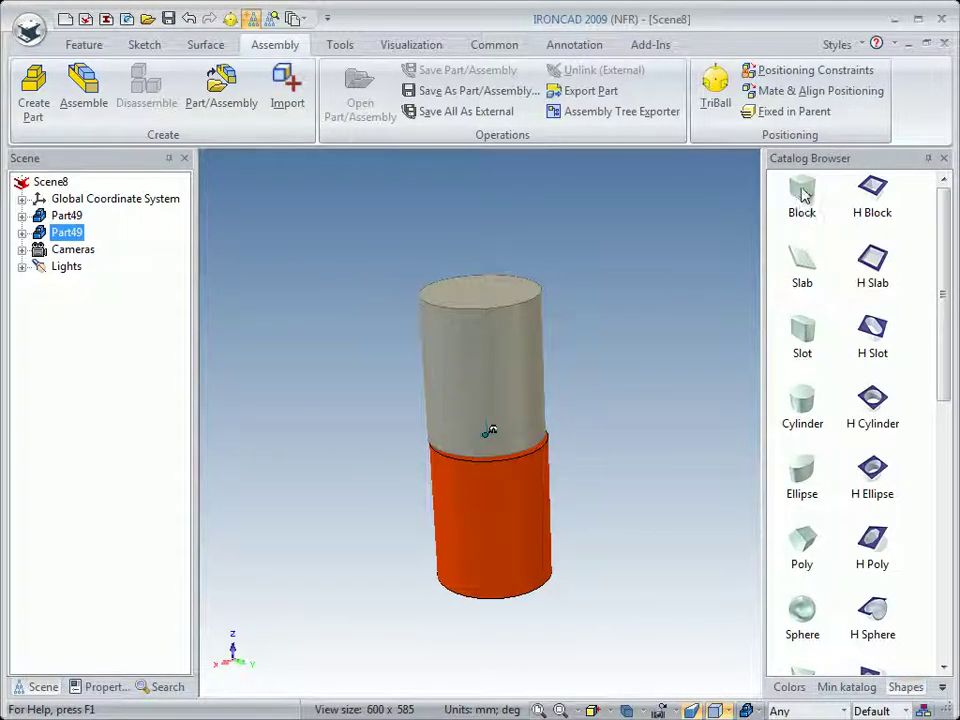
drag(781, 220, 613, 454)
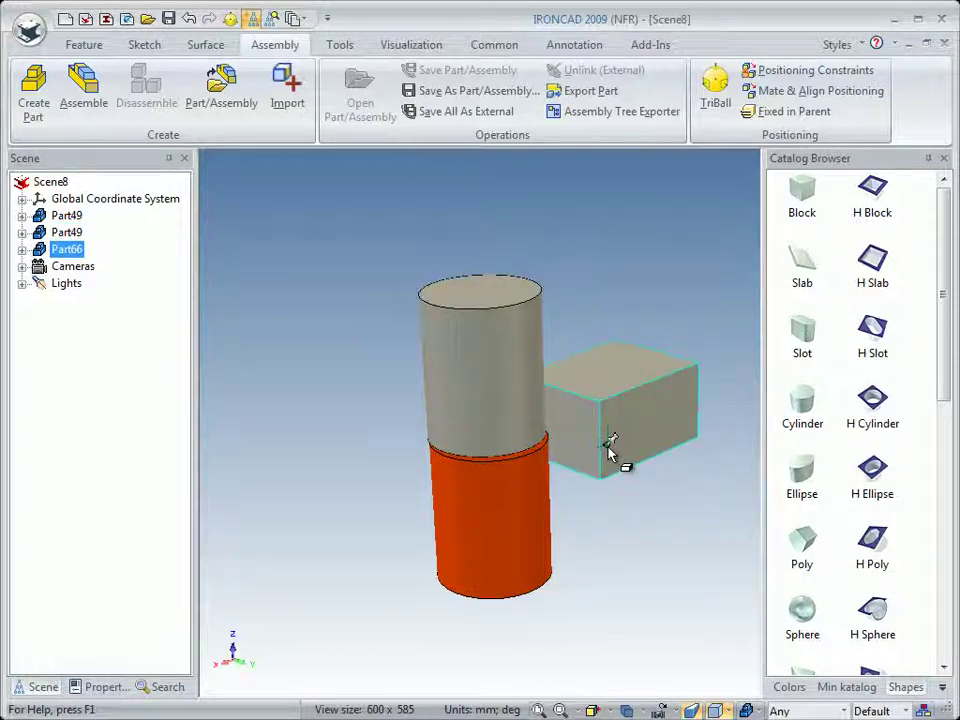
drag(593, 500, 546, 476)
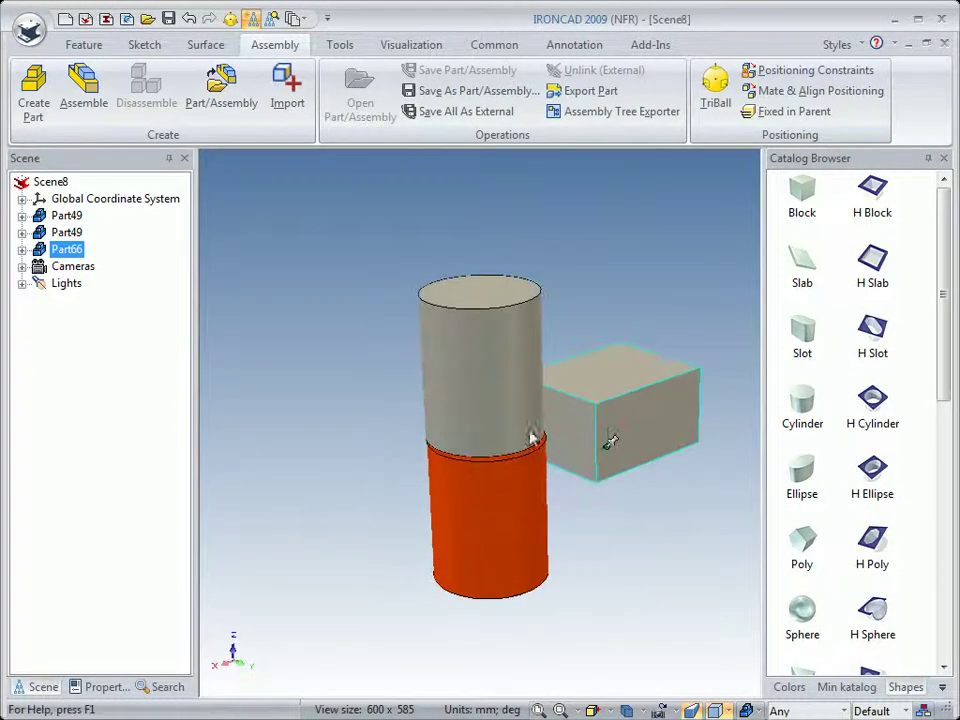
Step: Move the grey cylinder onto the block's top face and examine its anchor up close
click(506, 390)
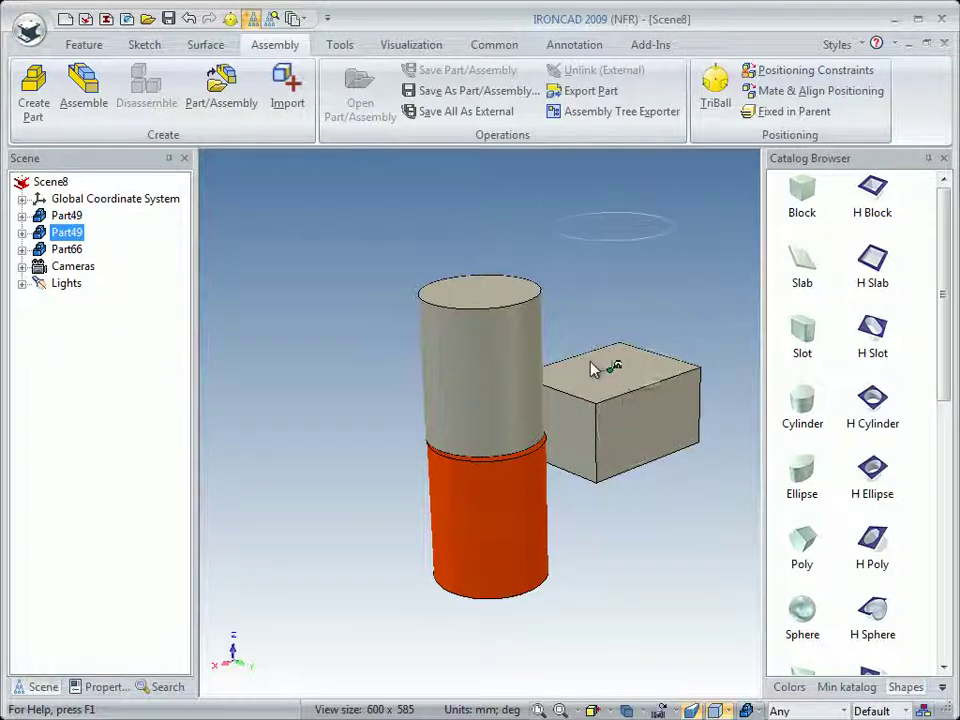
drag(590, 372, 600, 381)
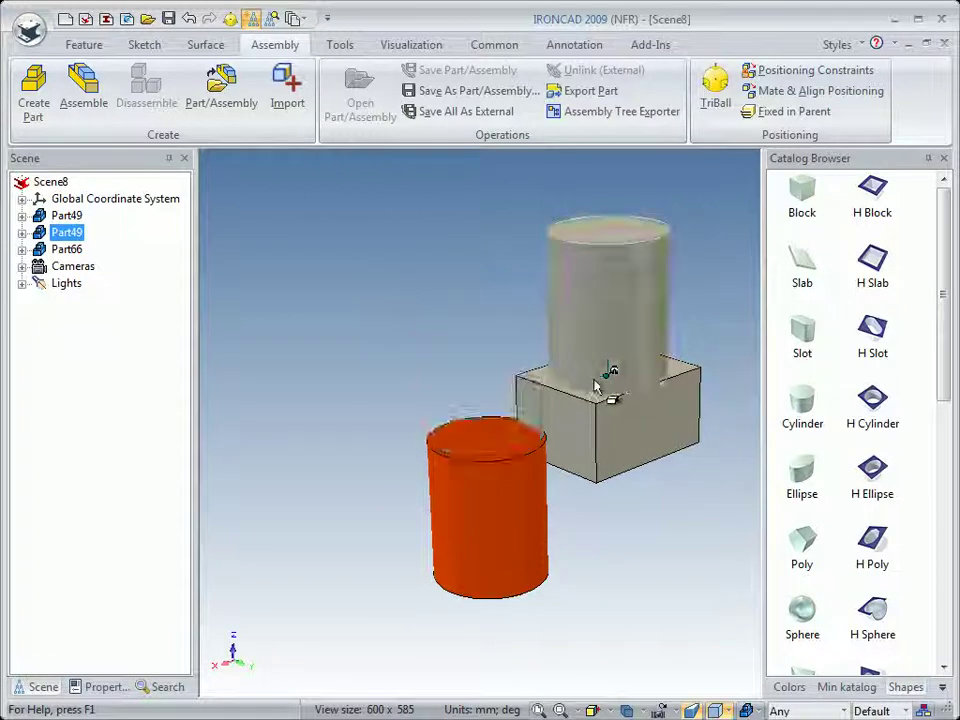
scroll(607, 383, up, 2)
middle_drag(615, 385, 542, 430)
scroll(542, 440, up, 3)
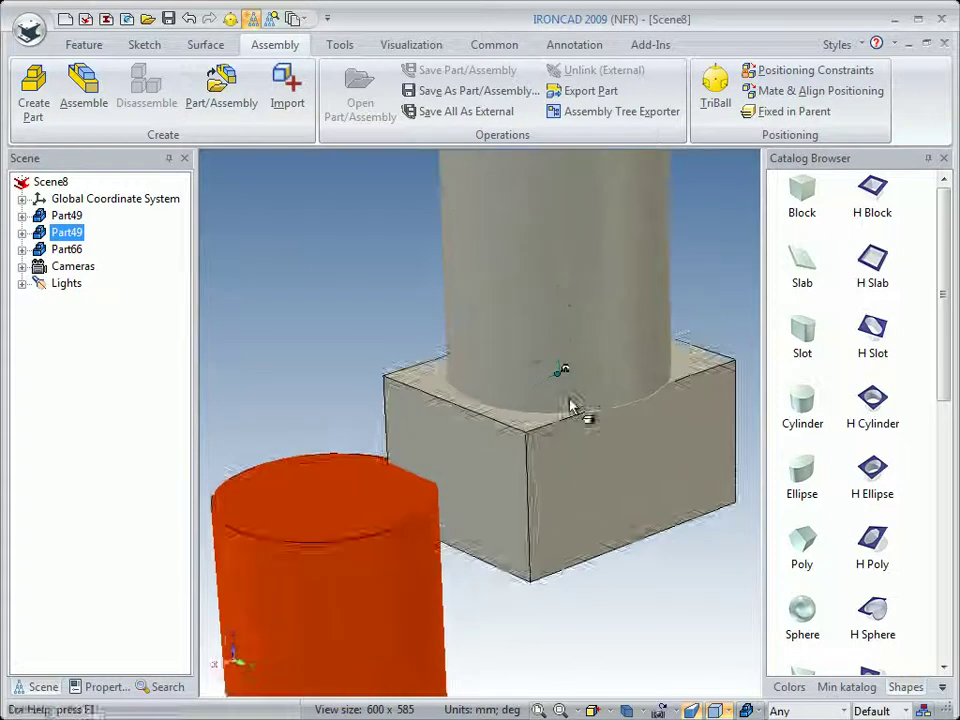
scroll(542, 322, up, 2)
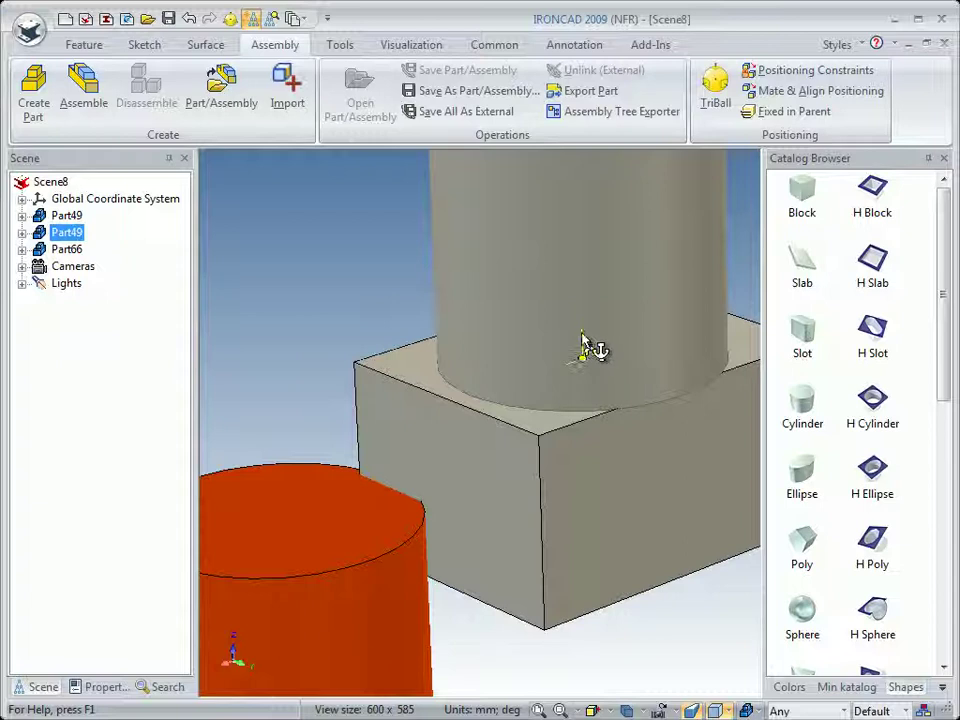
Step: Slide the grey cylinder between the block and the orange cylinder, finishing on the orange cylinder's top face
click(520, 365)
click(317, 281)
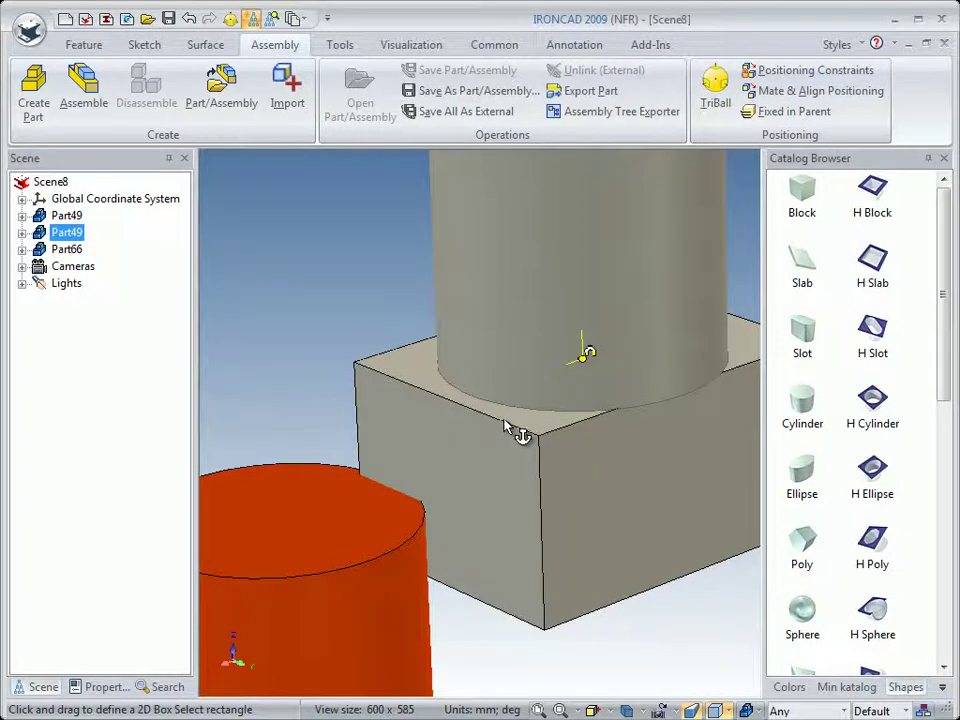
scroll(512, 425, down, 3)
mouse_move(505, 415)
mouse_down()
mouse_move(504, 396)
mouse_move(508, 439)
mouse_move(546, 446)
mouse_move(537, 461)
mouse_move(459, 463)
mouse_move(510, 426)
mouse_move(489, 407)
mouse_move(422, 536)
mouse_move(386, 561)
mouse_move(336, 553)
mouse_move(362, 556)
mouse_move(388, 527)
mouse_move(389, 492)
mouse_move(339, 491)
mouse_move(336, 529)
mouse_move(352, 545)
mouse_move(347, 510)
mouse_move(356, 476)
mouse_move(360, 525)
mouse_move(360, 478)
mouse_up()
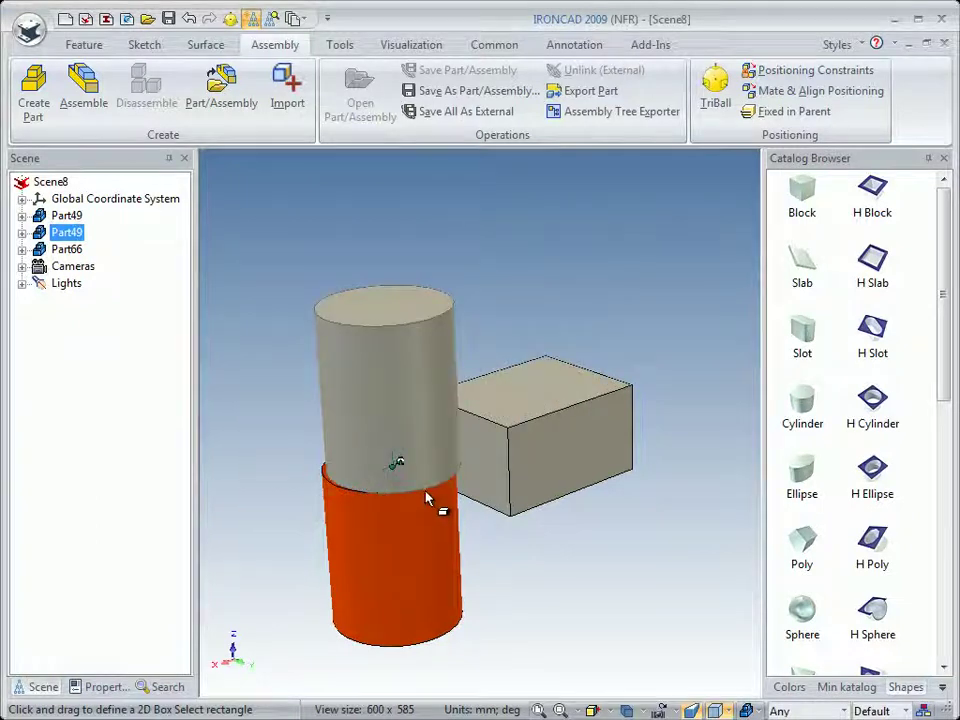
scroll(439, 503, up, 2)
middle_drag(399, 553, 445, 543)
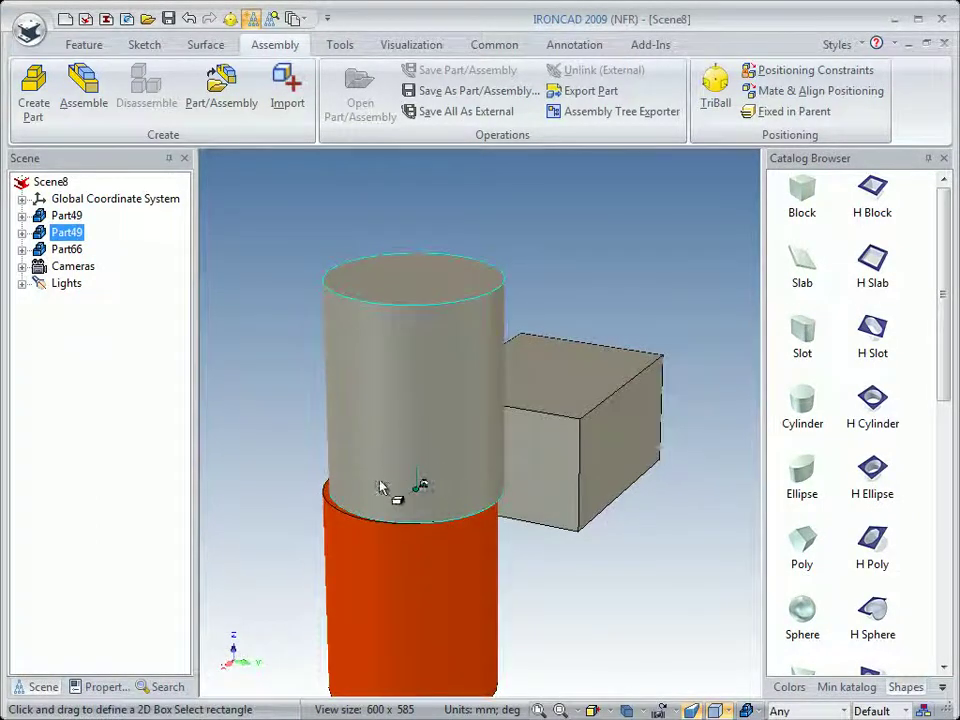
drag(560, 447, 547, 404)
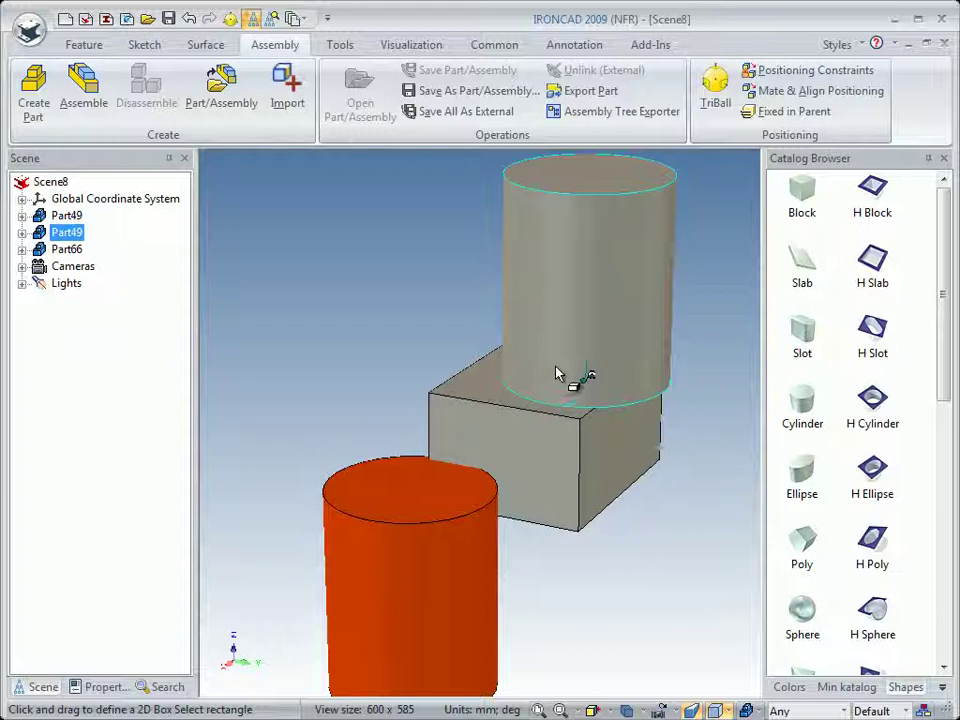
click(454, 480)
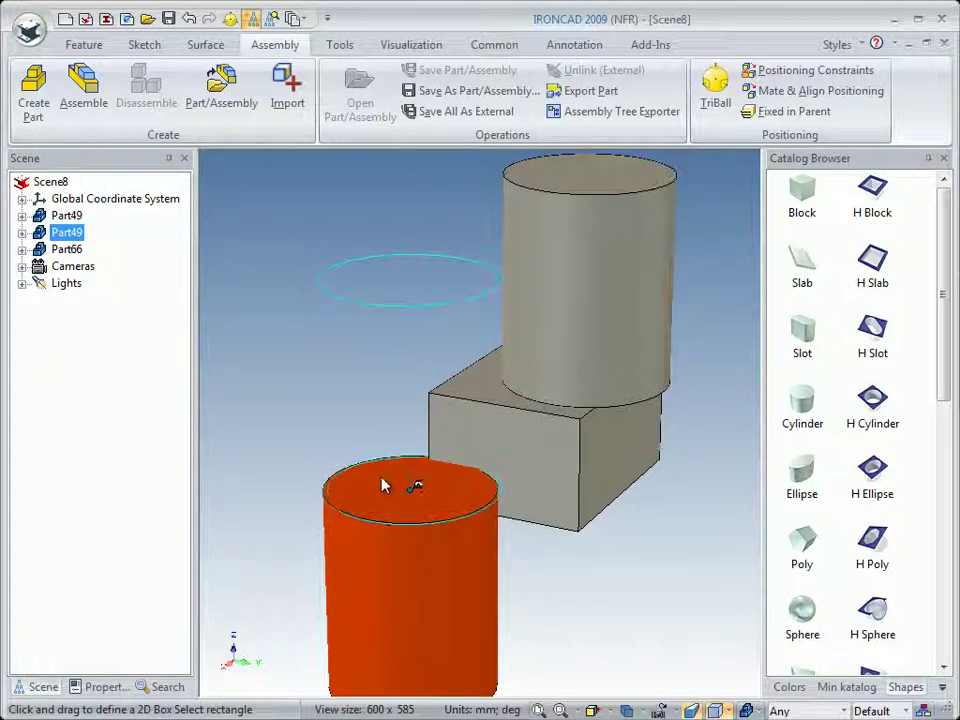
drag(383, 486, 392, 491)
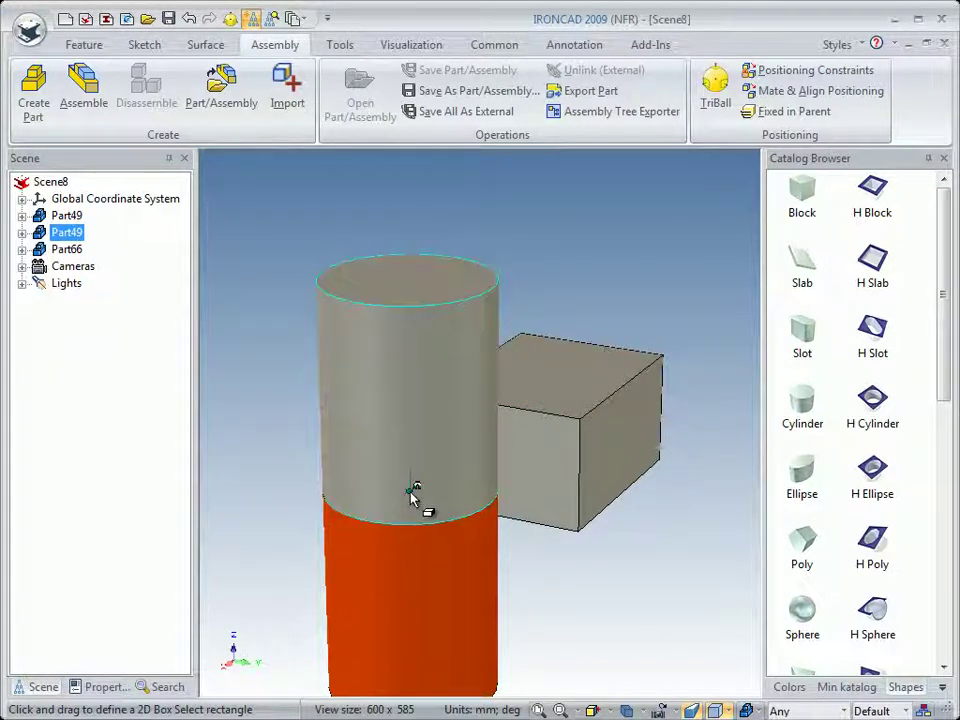
Step: Set the grey cylinder's anchor to Disallow Drag and try to move the cylinder
right_click(414, 492)
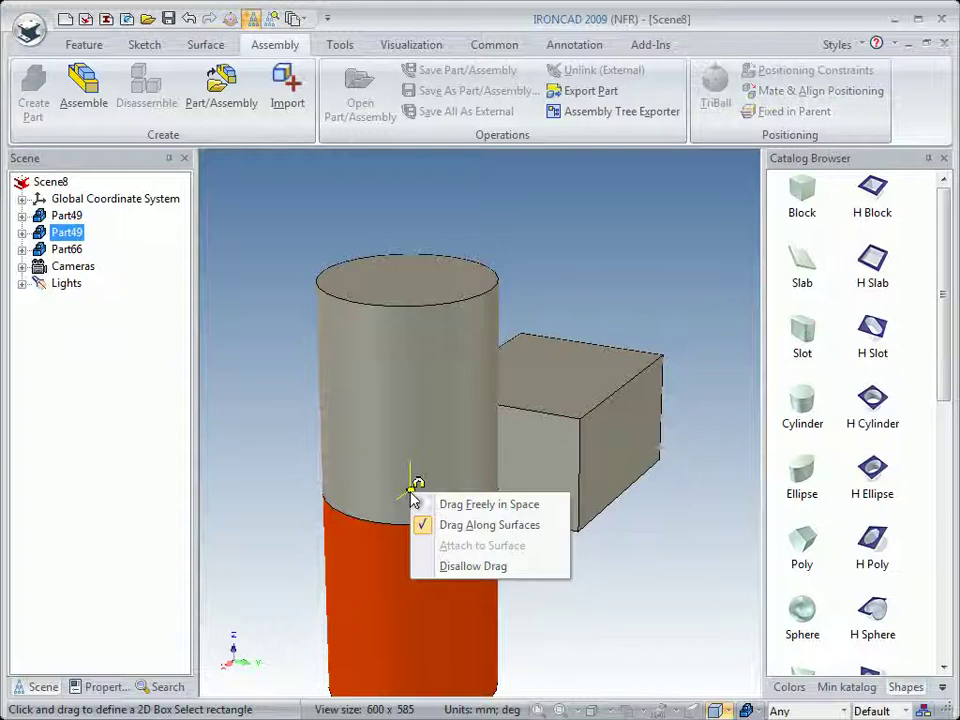
click(452, 567)
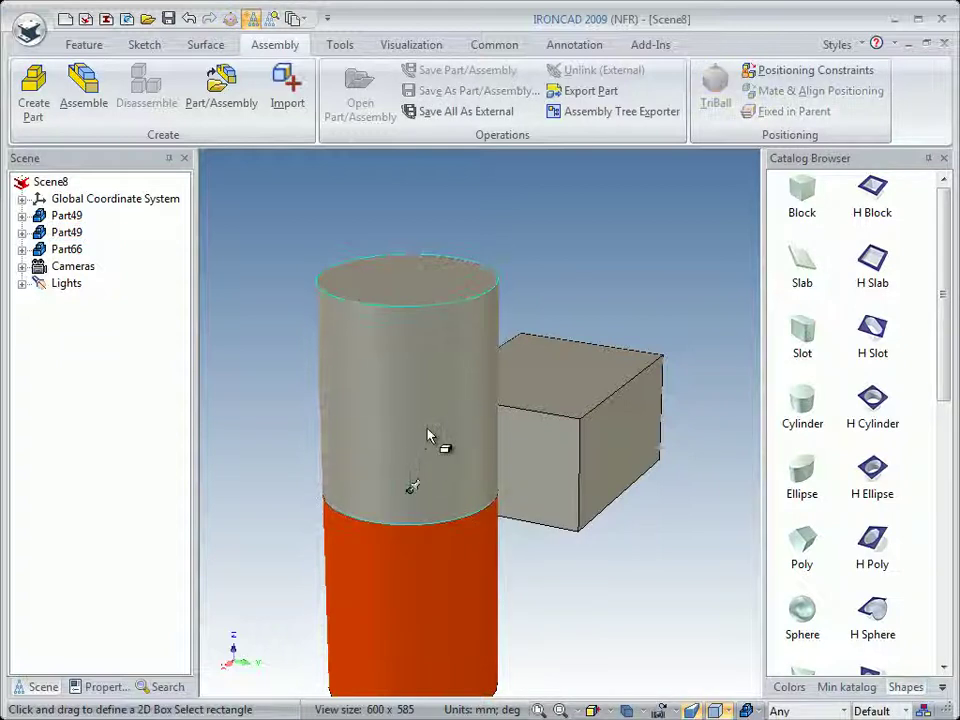
click(418, 482)
scroll(428, 465, down, 3)
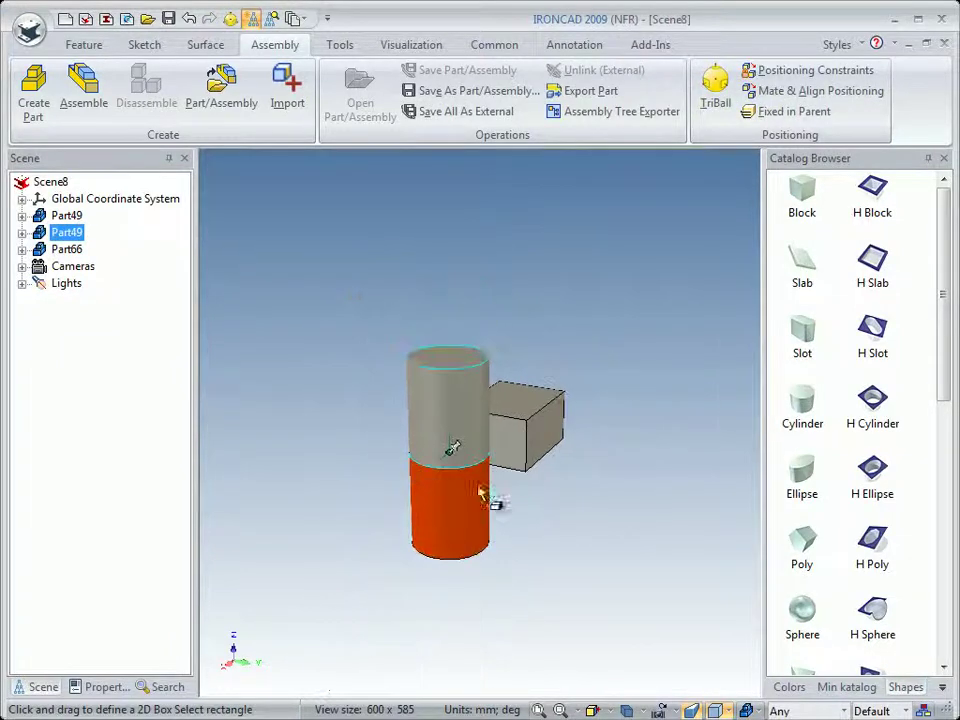
Step: Set the grey cylinder's anchor to Drag Along Surfaces and store the part in Min katalog
click(846, 687)
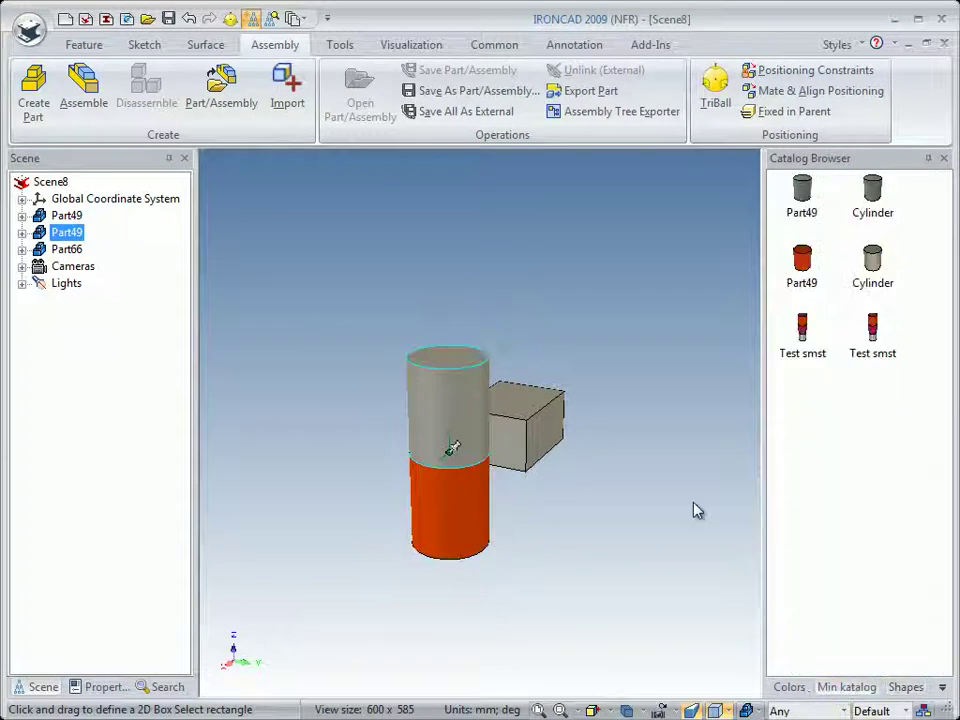
mouse_move(546, 587)
middle_down()
mouse_move(483, 594)
mouse_move(538, 605)
middle_up()
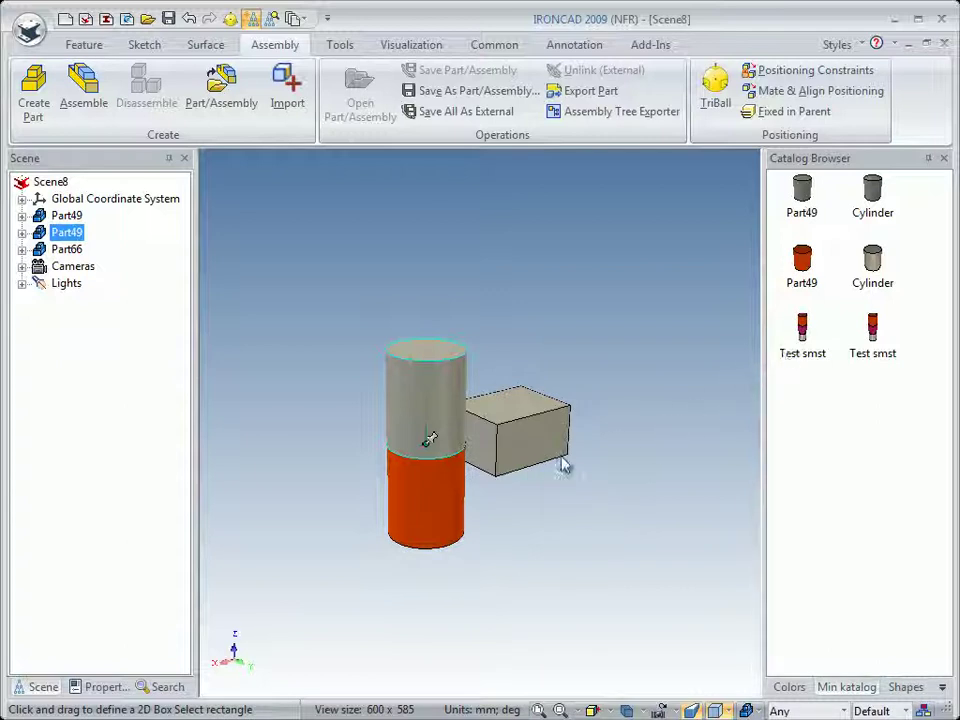
right_click(429, 450)
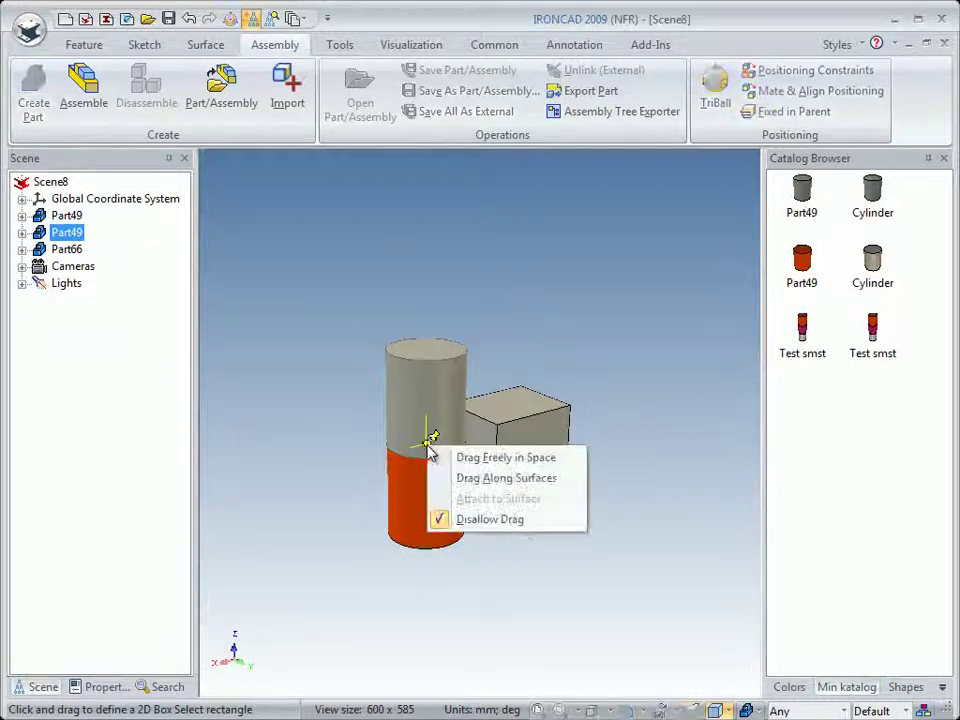
click(470, 486)
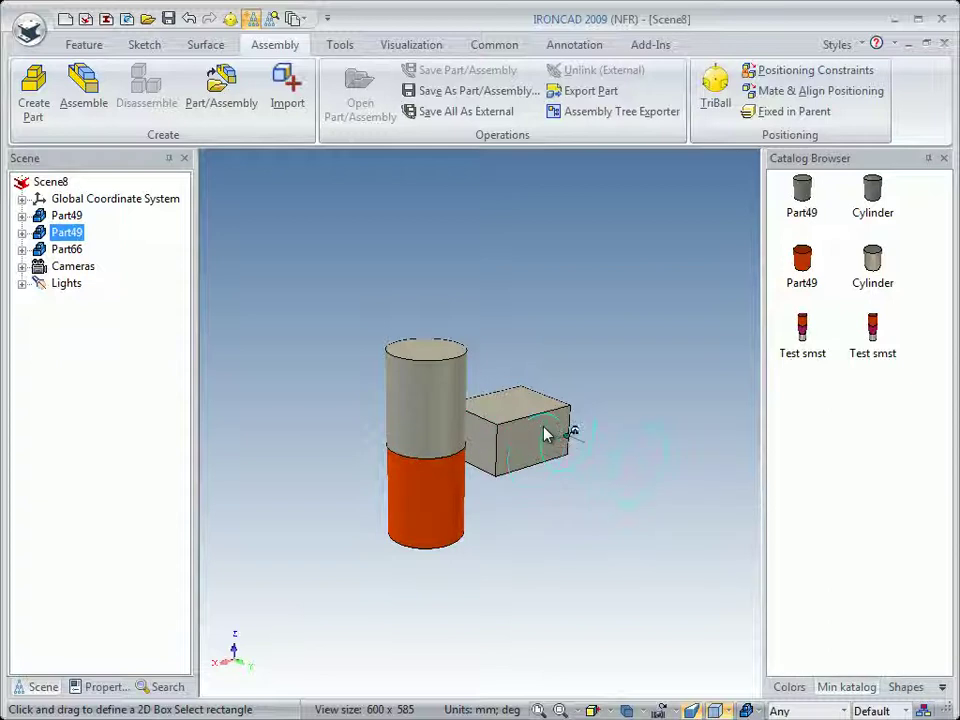
drag(764, 436, 799, 428)
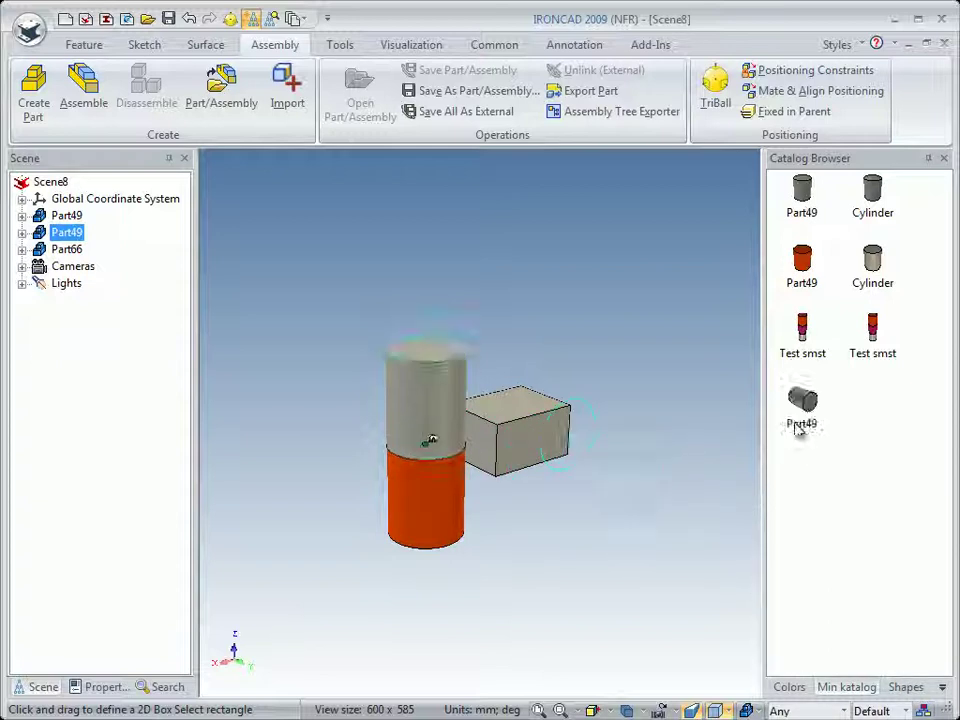
Step: Set the grey cylinder's anchor to Disallow Drag and store this version as another Min katalog entry
right_click(428, 452)
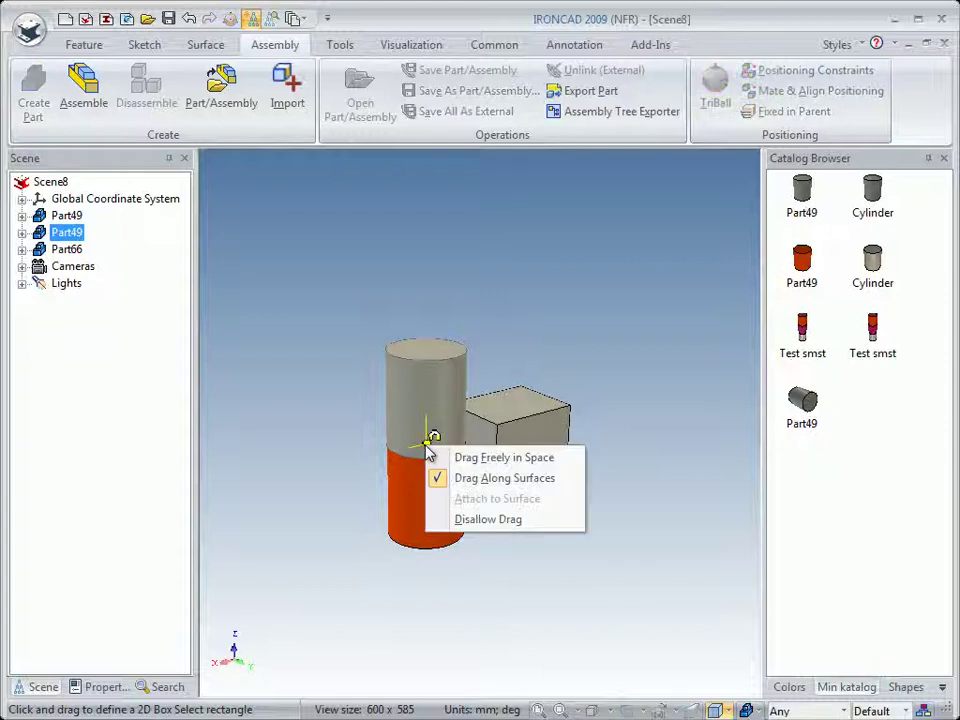
click(477, 522)
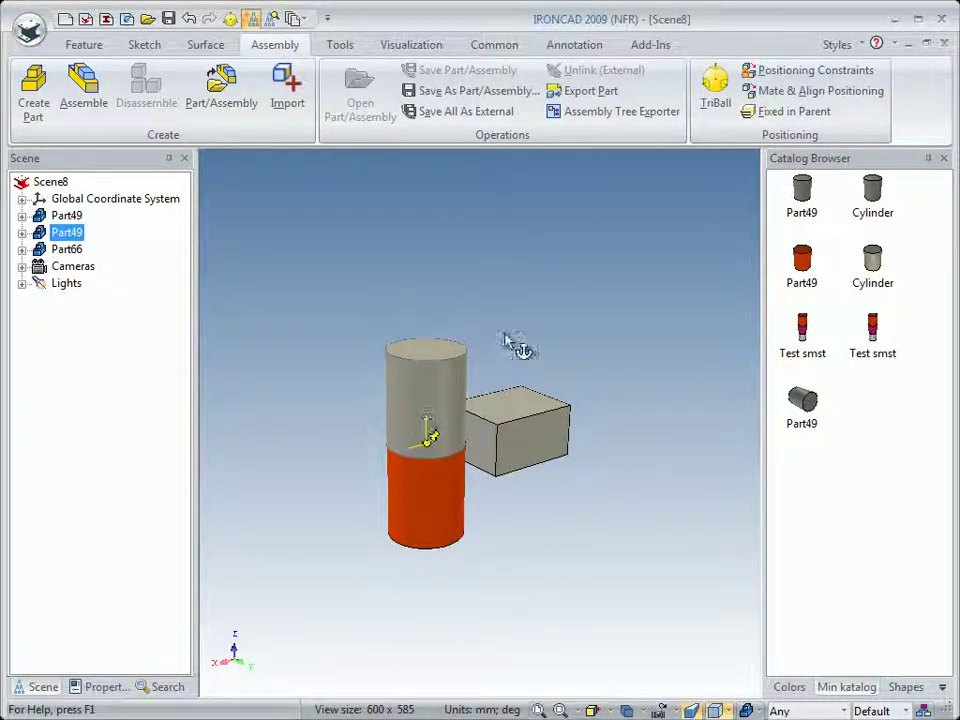
click(436, 413)
click(306, 392)
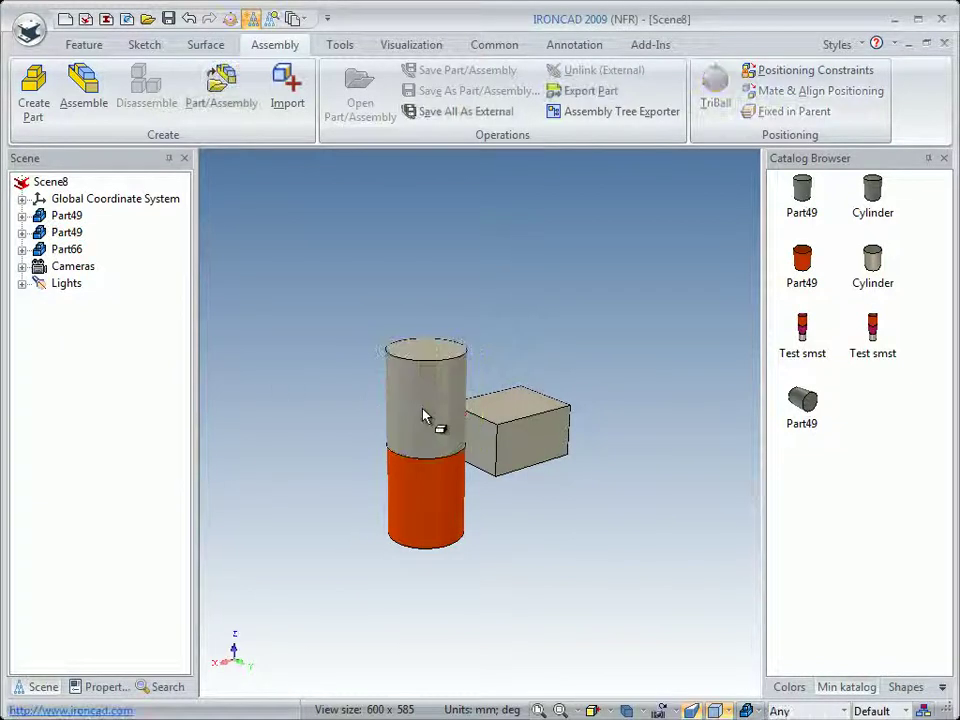
drag(413, 418, 855, 427)
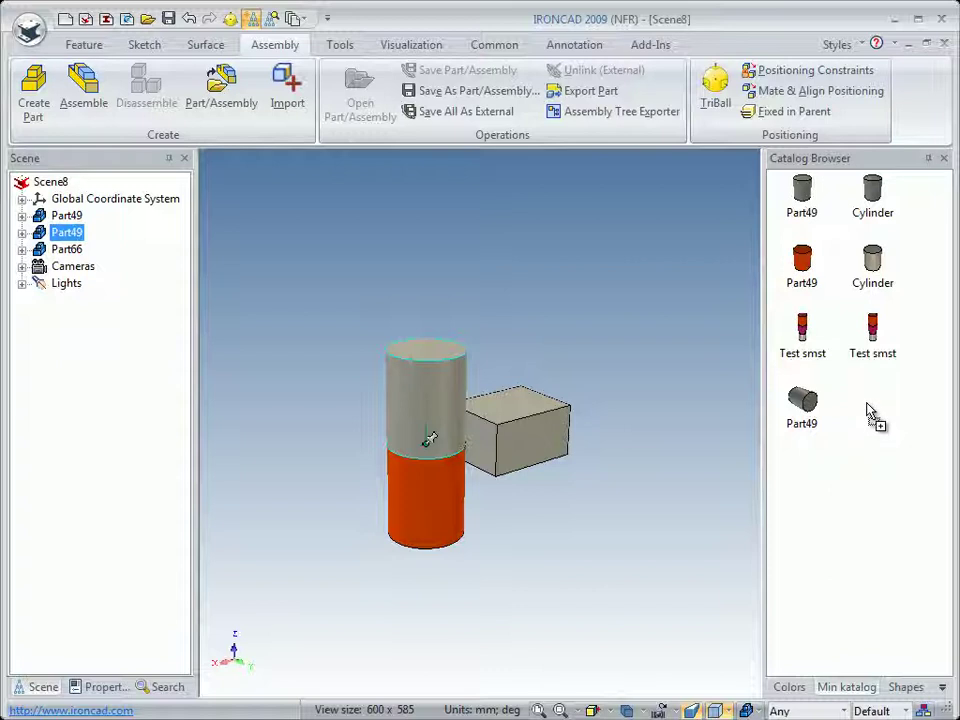
drag(868, 412, 869, 410)
Step: Check which drag option the block's anchor uses, leaving it as it is
middle_drag(328, 418, 405, 473)
click(503, 456)
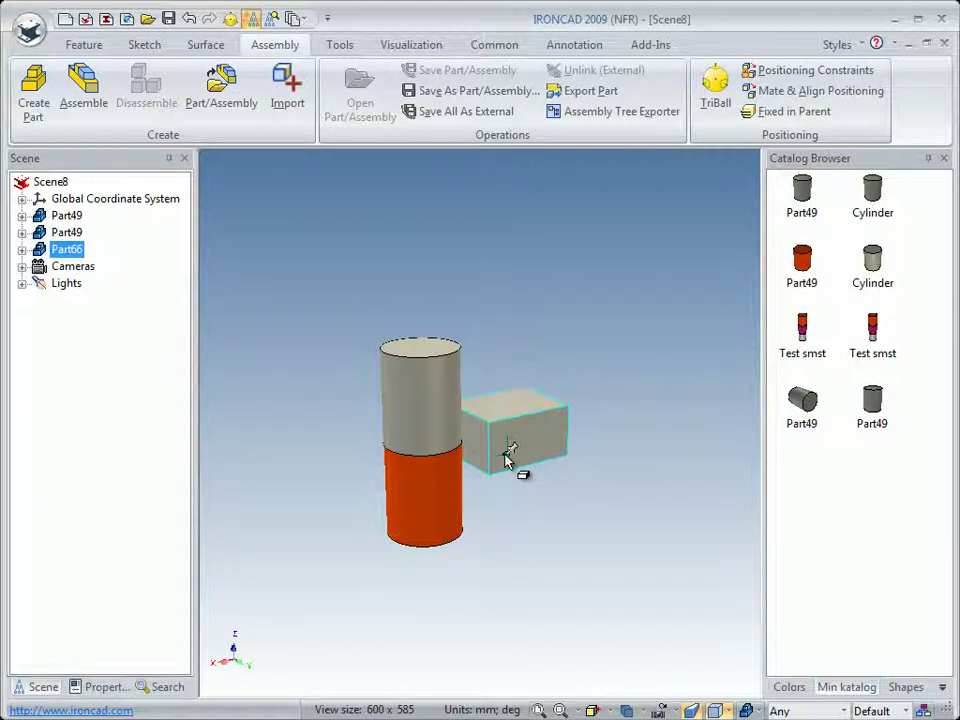
scroll(506, 462, up, 3)
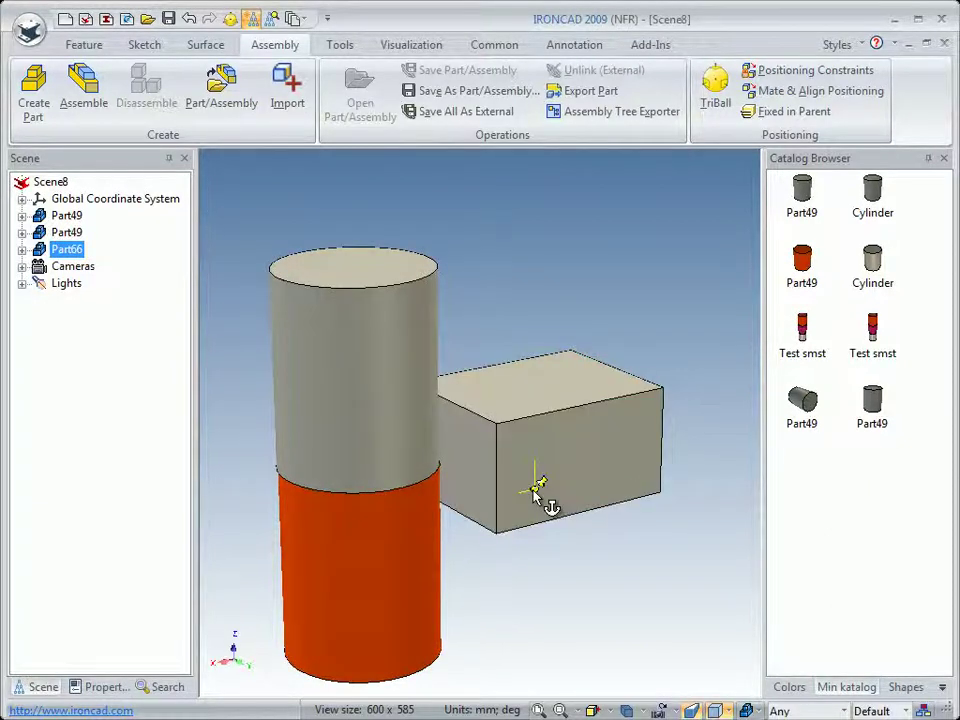
right_click(535, 490)
click(517, 592)
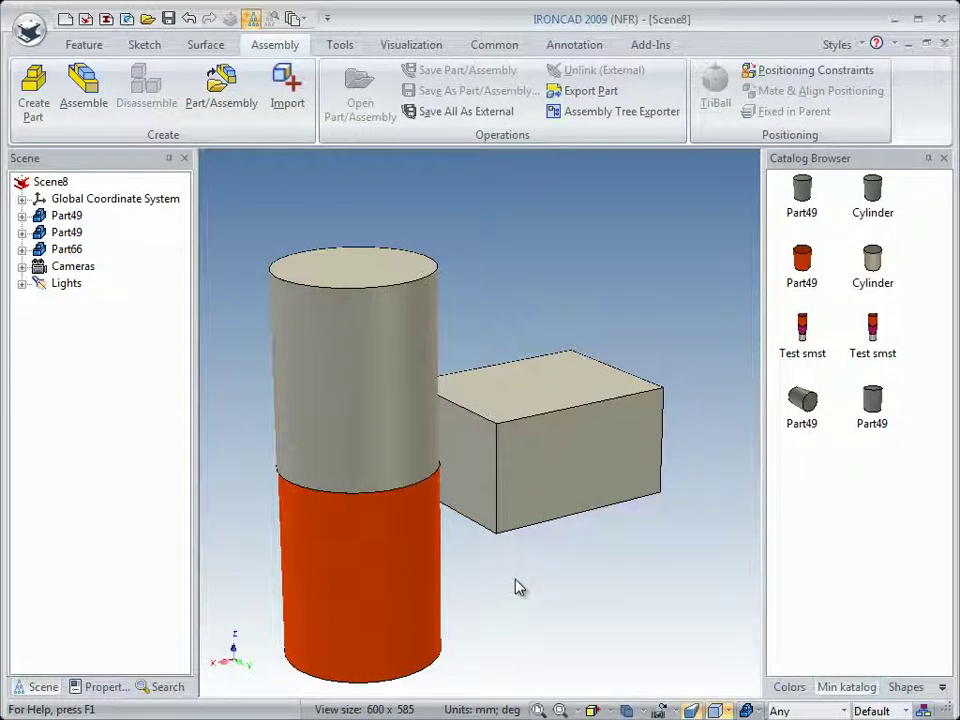
scroll(520, 520, down, 3)
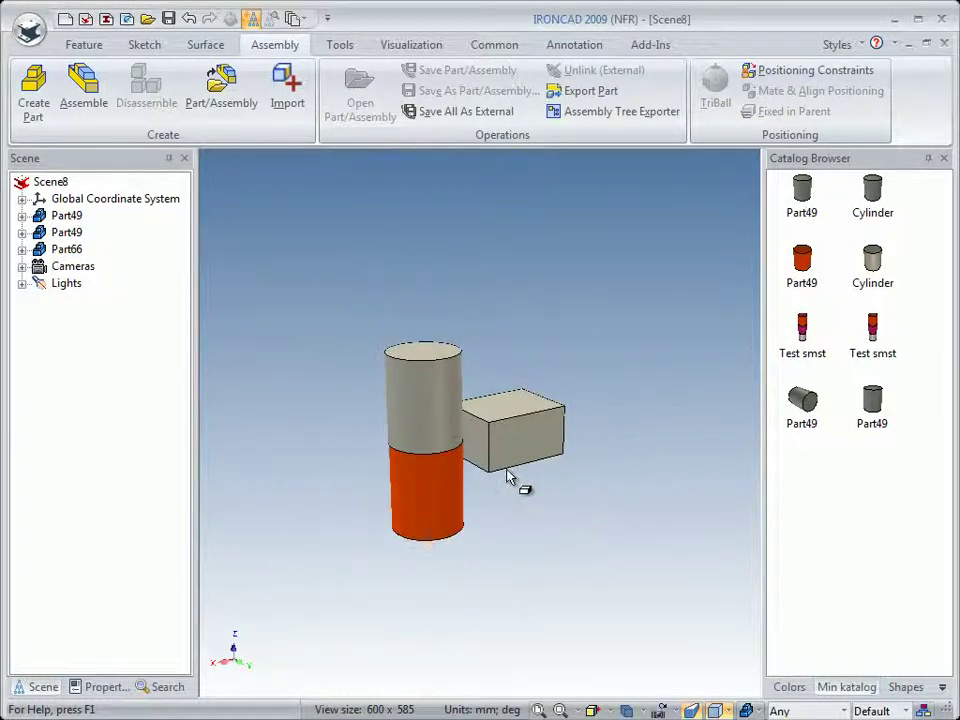
Step: Set the grey cylinder's anchor to Drag Freely in Space and move the cylinder into open space in front of the block
click(429, 440)
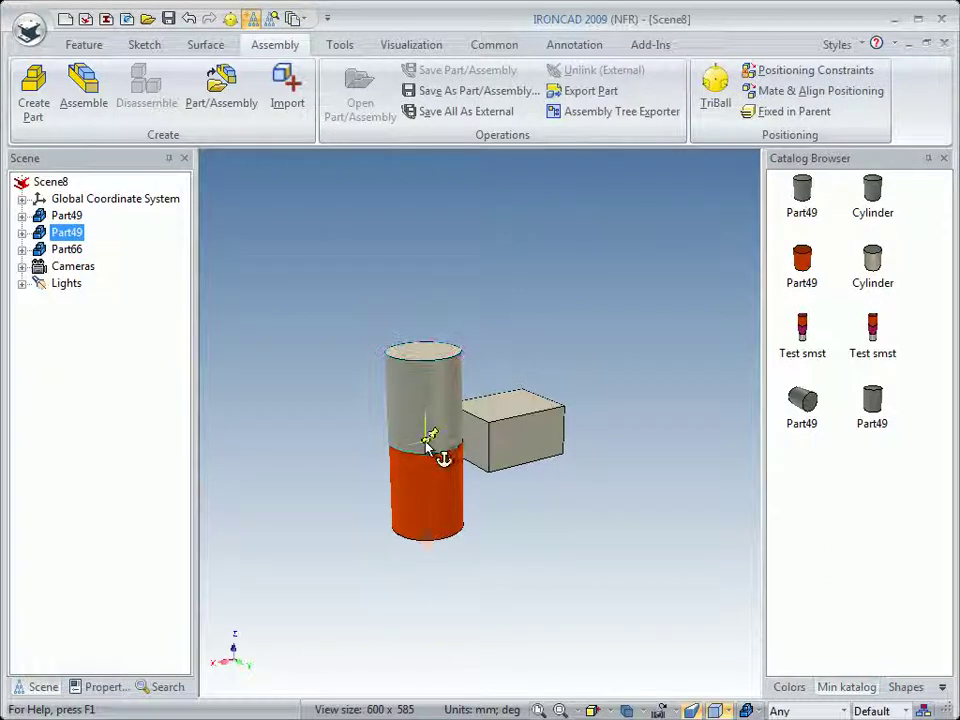
right_click(428, 441)
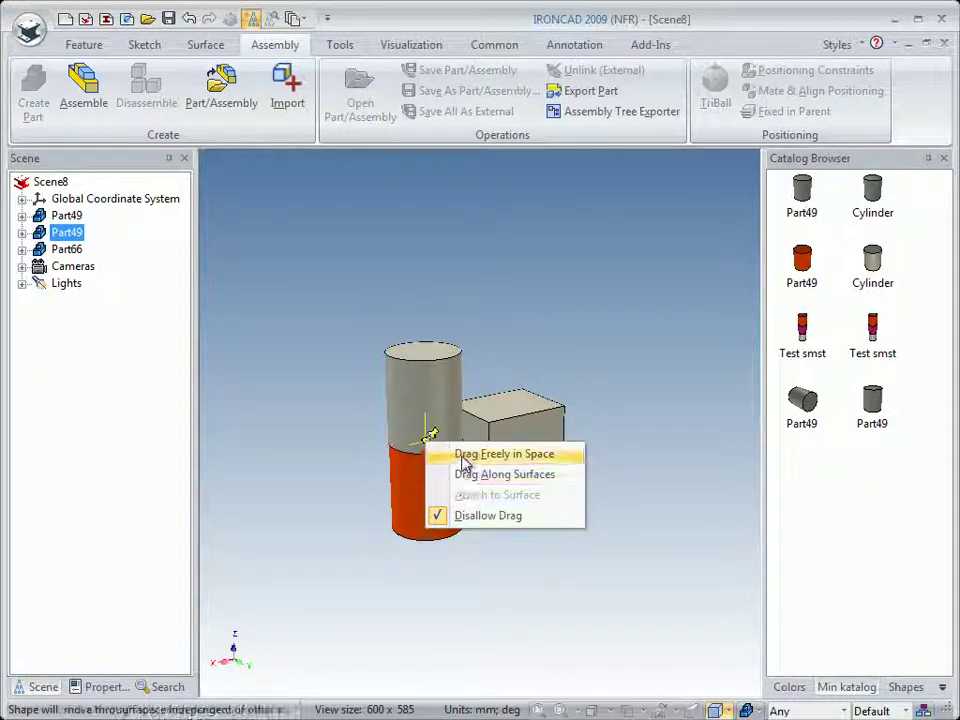
click(466, 454)
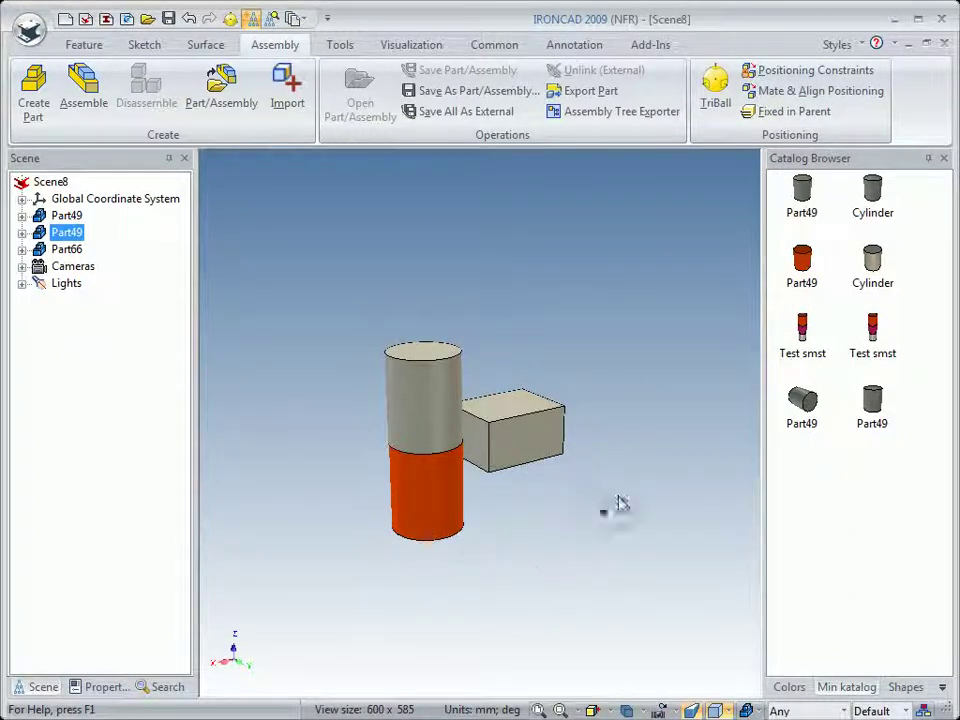
drag(603, 427, 592, 517)
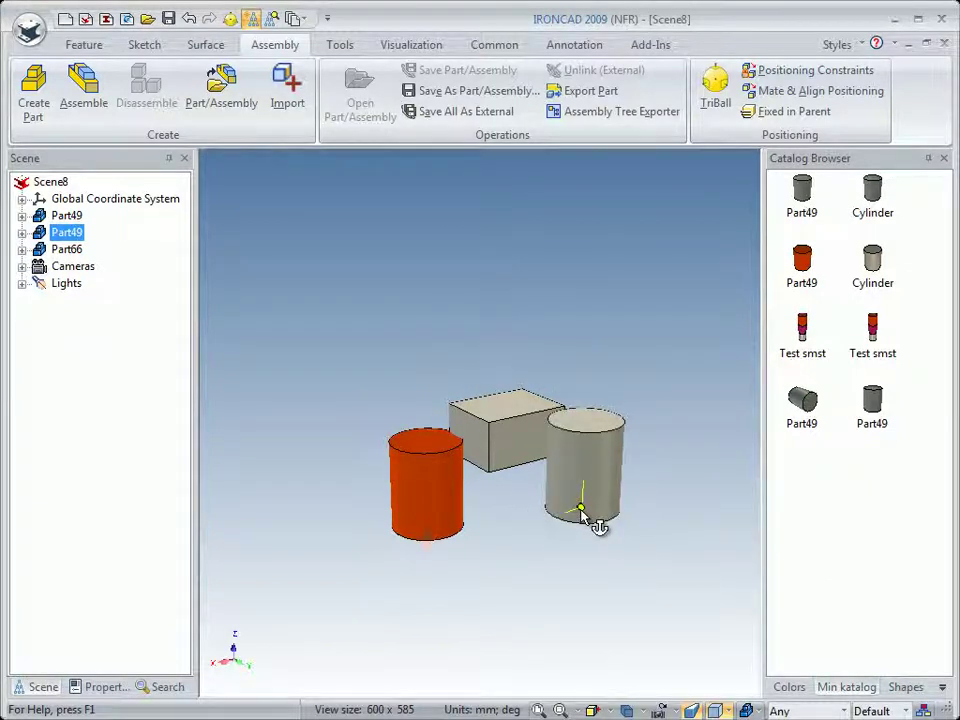
Step: Set the grey cylinder's anchor to Drag Along Surfaces and slide the cylinder over the block's top face onto its side face
right_click(580, 508)
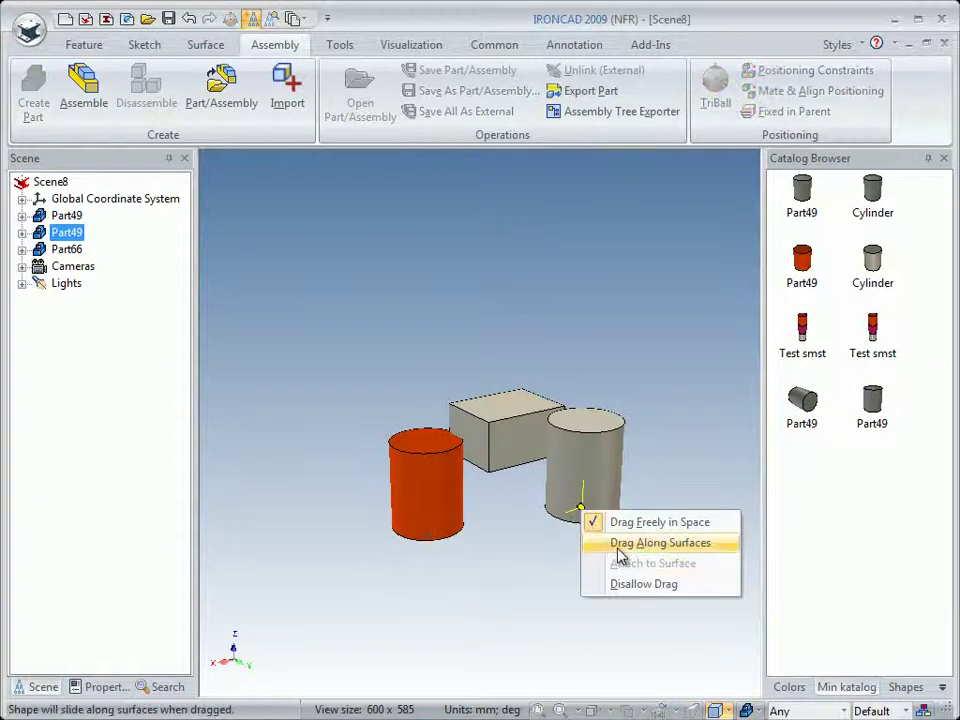
click(618, 543)
drag(589, 510, 519, 422)
scroll(504, 409, up, 2)
scroll(504, 409, up, 2)
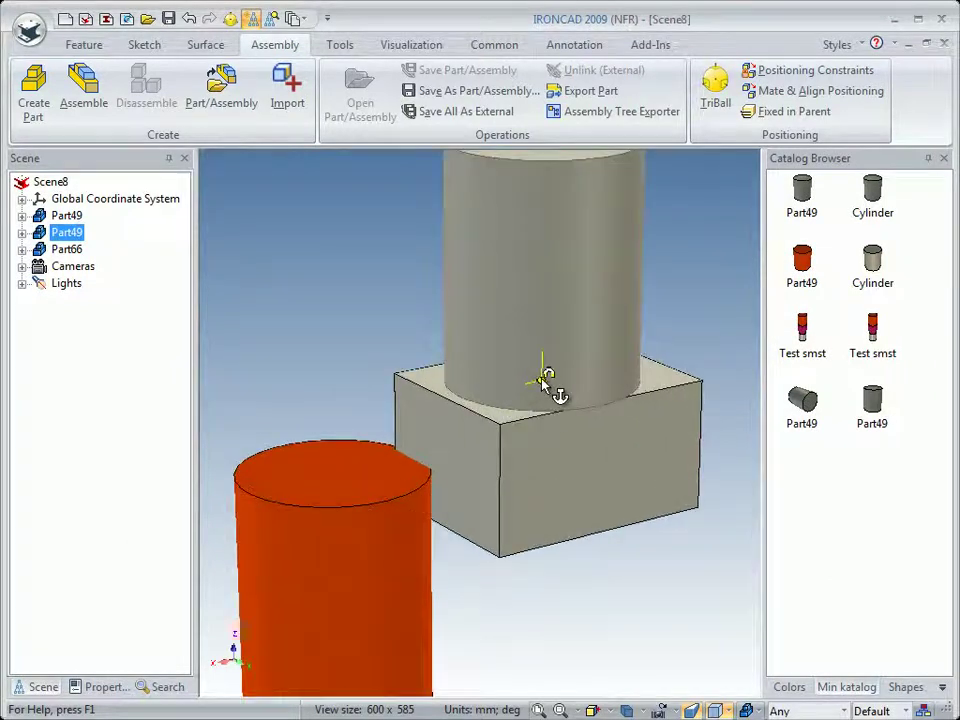
drag(541, 383, 603, 463)
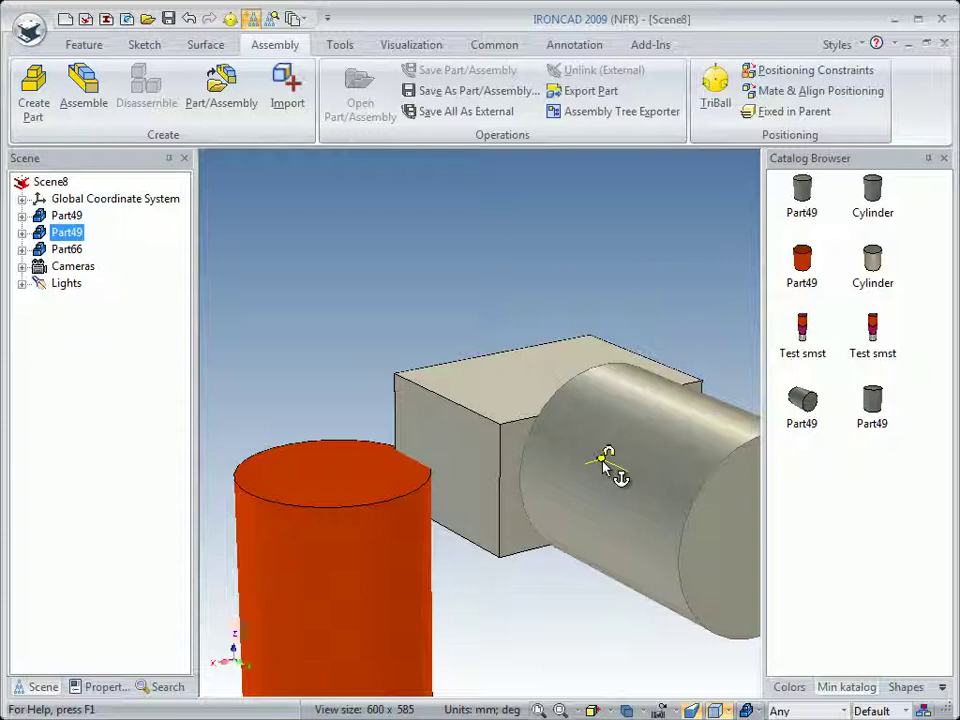
Step: Set the grey cylinder's anchor to Disallow Drag and test an upward move with the TriBall, undoing that move
right_click(603, 458)
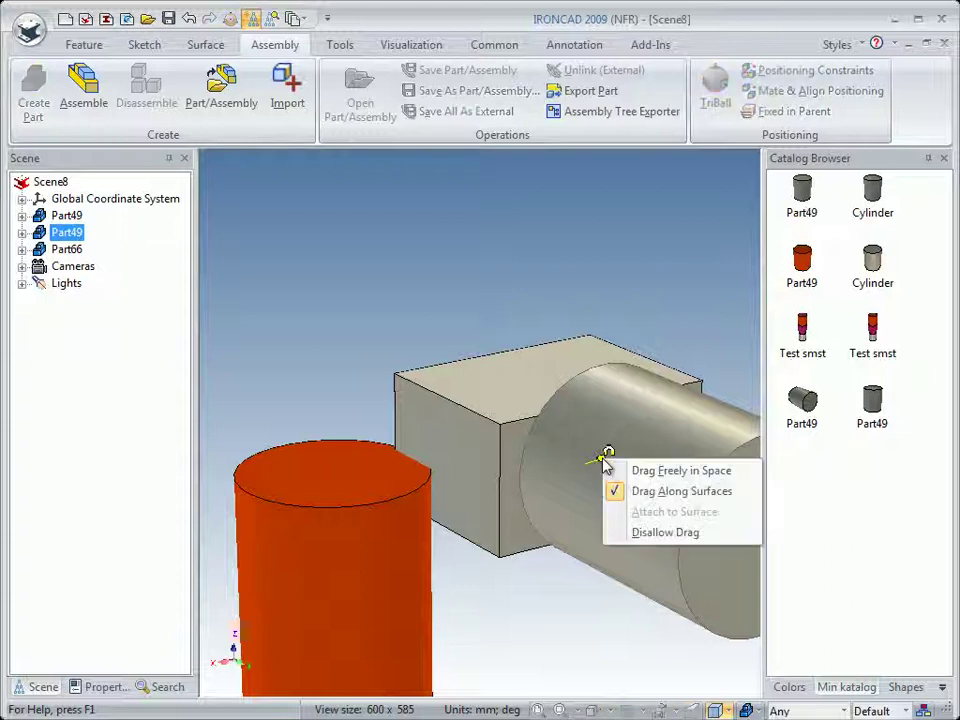
click(650, 533)
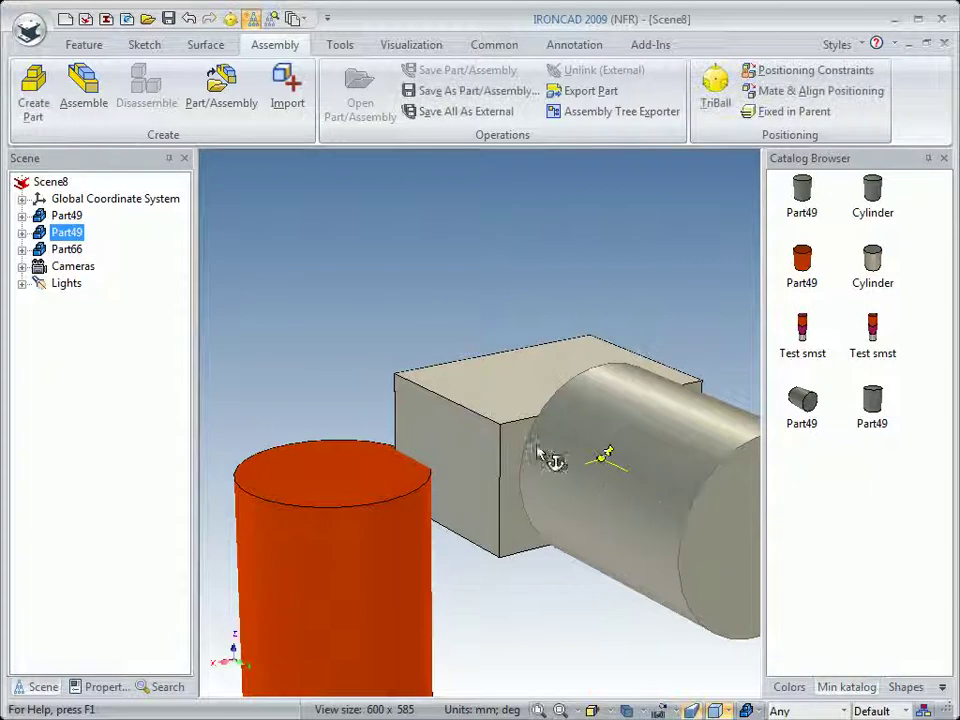
key(F10)
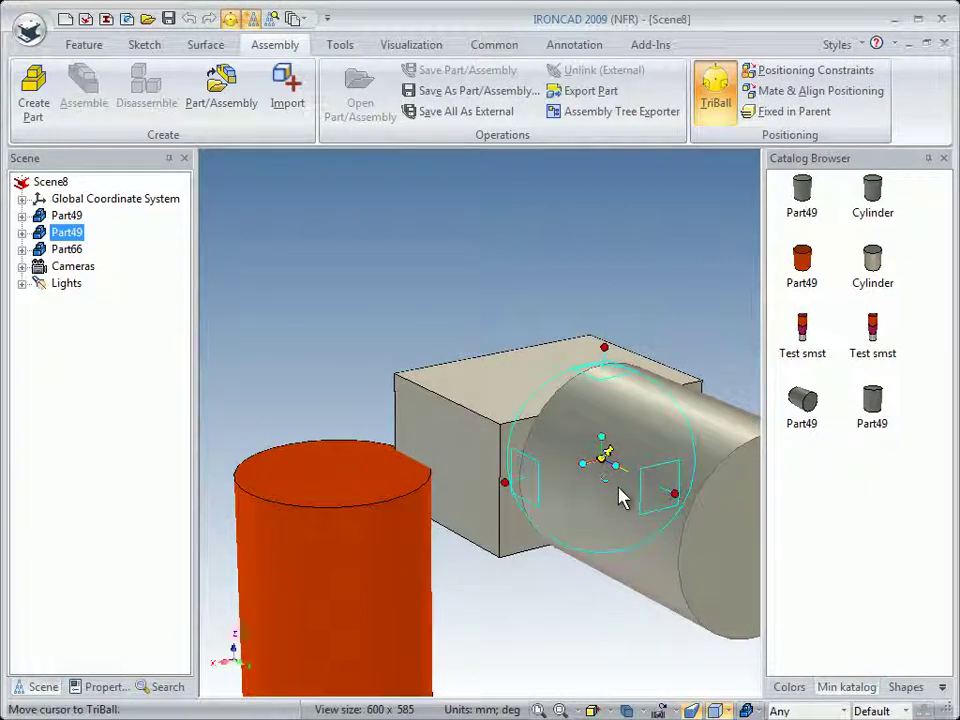
click(612, 353)
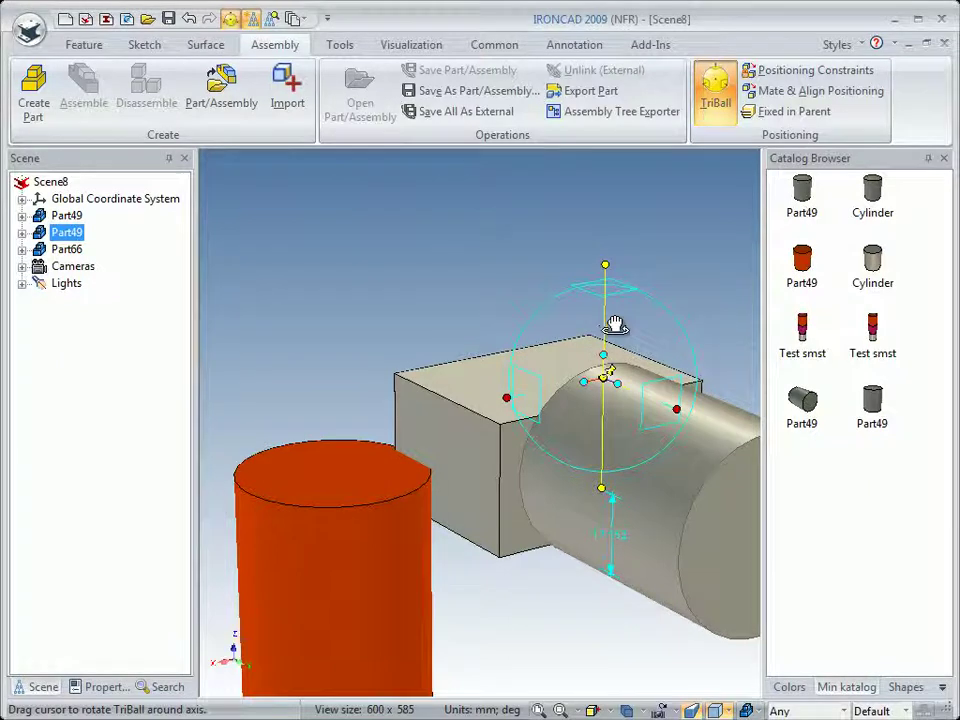
key(ctrl+z)
click(627, 499)
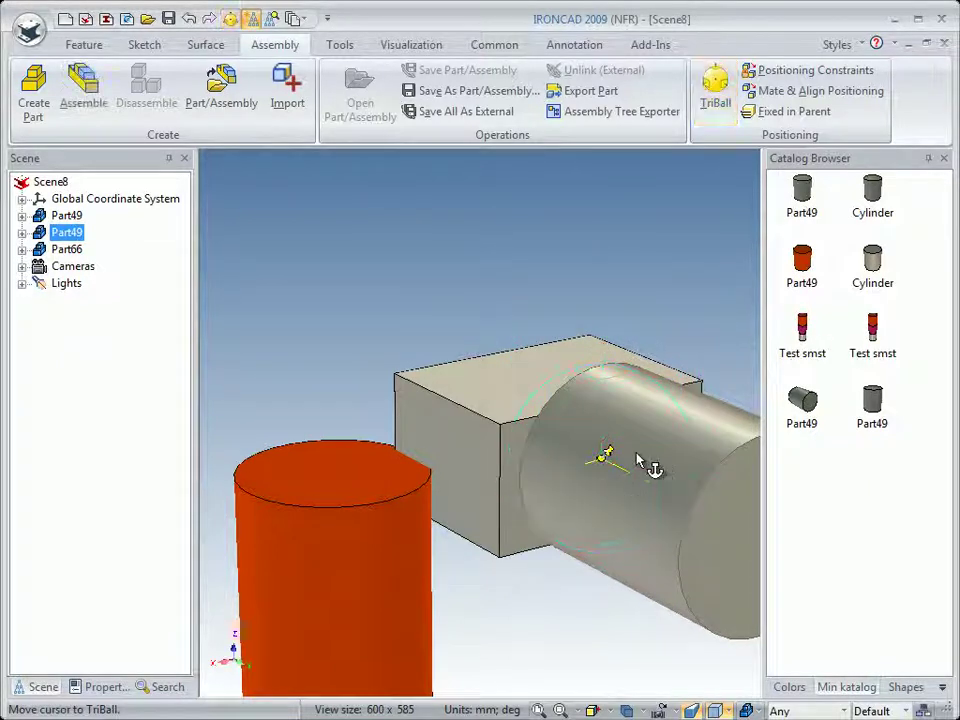
Step: Move the grey cylinder upward along the vertical TriBall axis, then turn the TriBall off and deselect the cylinder
click(664, 429)
click(603, 406)
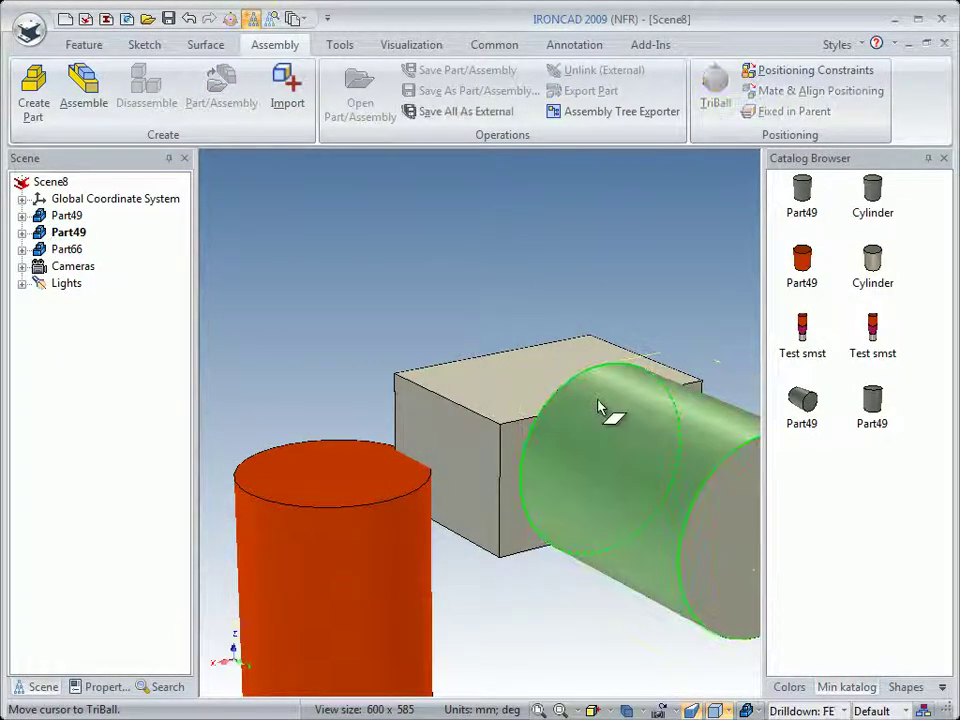
click(606, 412)
key(F10)
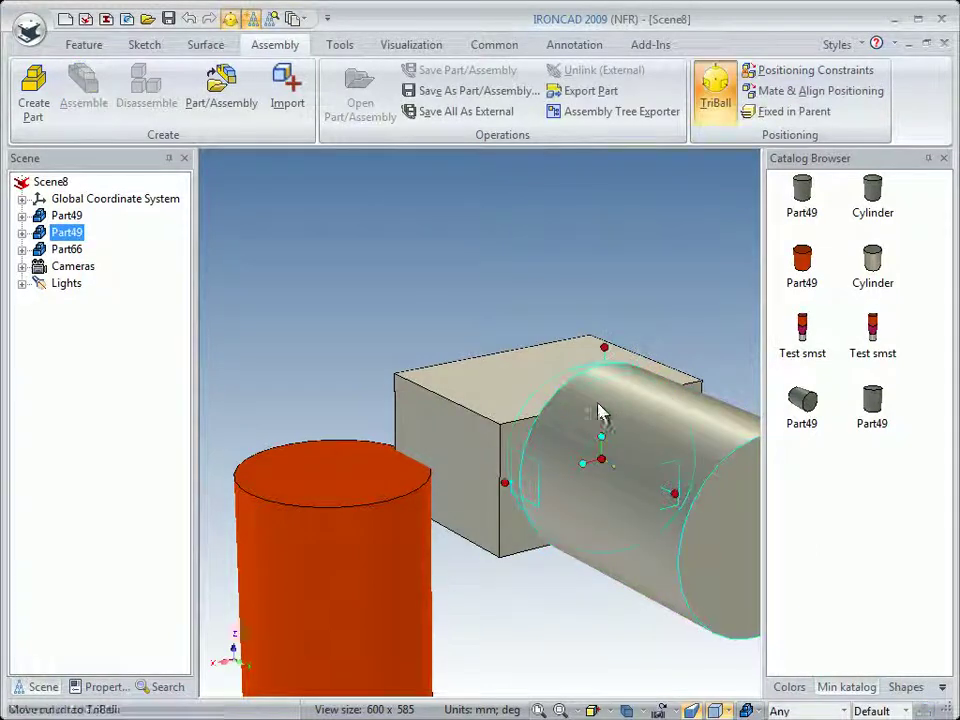
click(613, 343)
drag(576, 459, 435, 302)
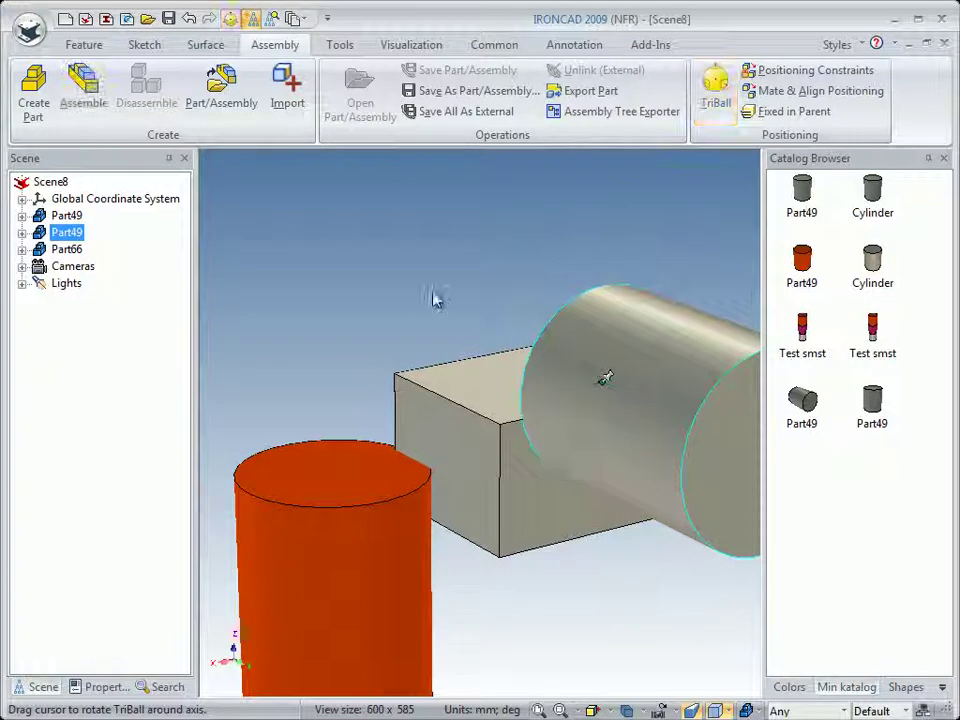
click(435, 302)
Step: Delete the grey cylinder, the block and the orange cylinder from the scene
scroll(519, 444, down, 4)
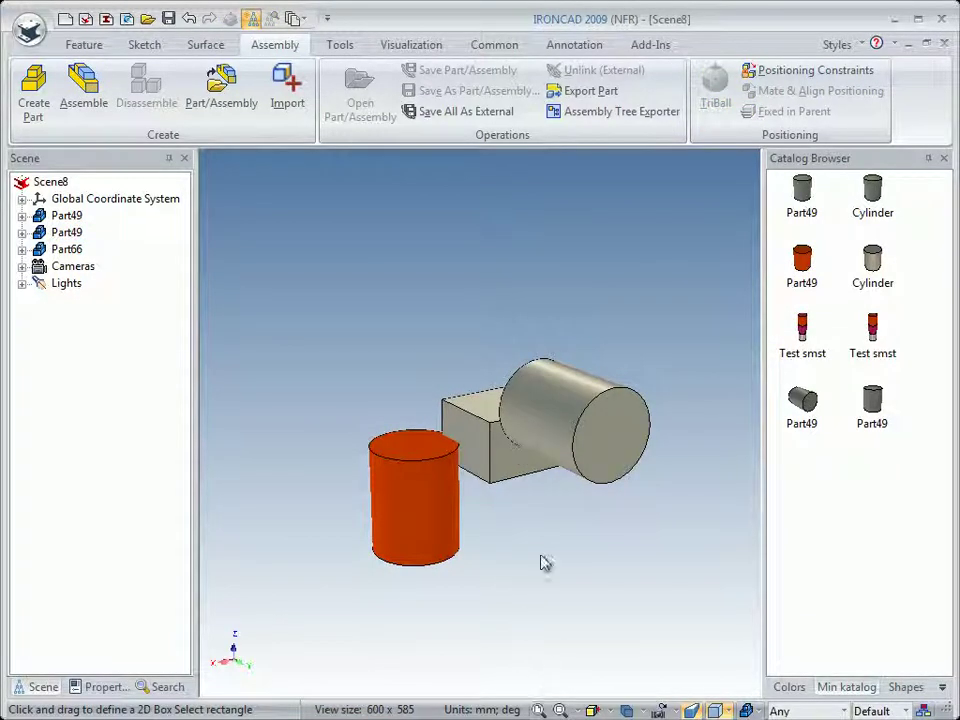
click(561, 435)
key(Delete)
click(510, 447)
key(Delete)
click(439, 499)
key(Delete)
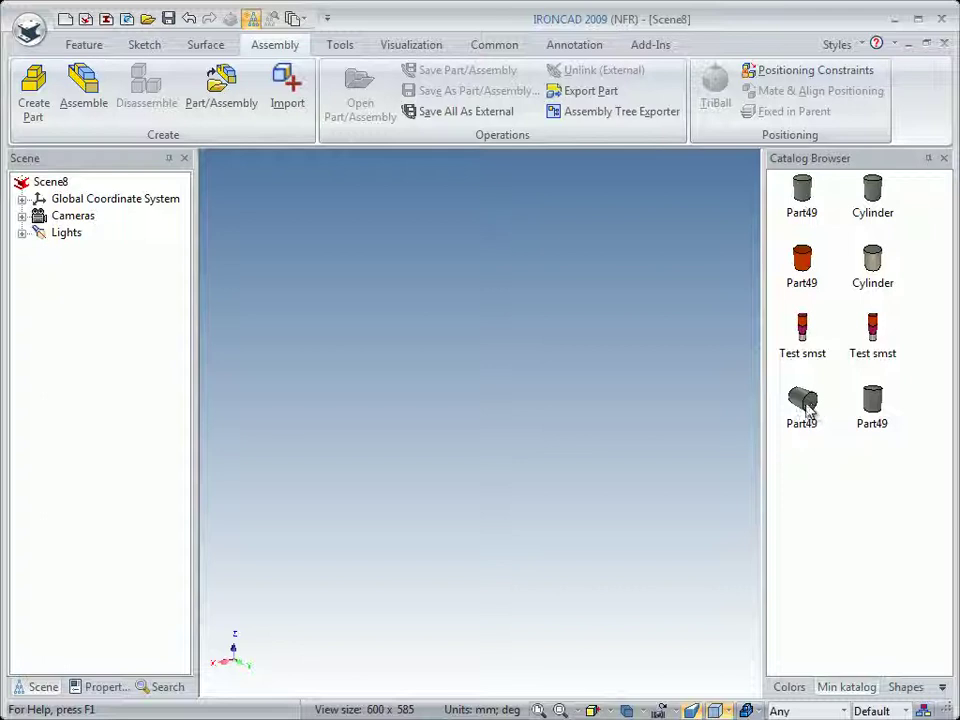
Step: Insert the Part49 shown lying down in the Min katalog into the empty scene
drag(806, 400, 637, 433)
drag(556, 452, 538, 455)
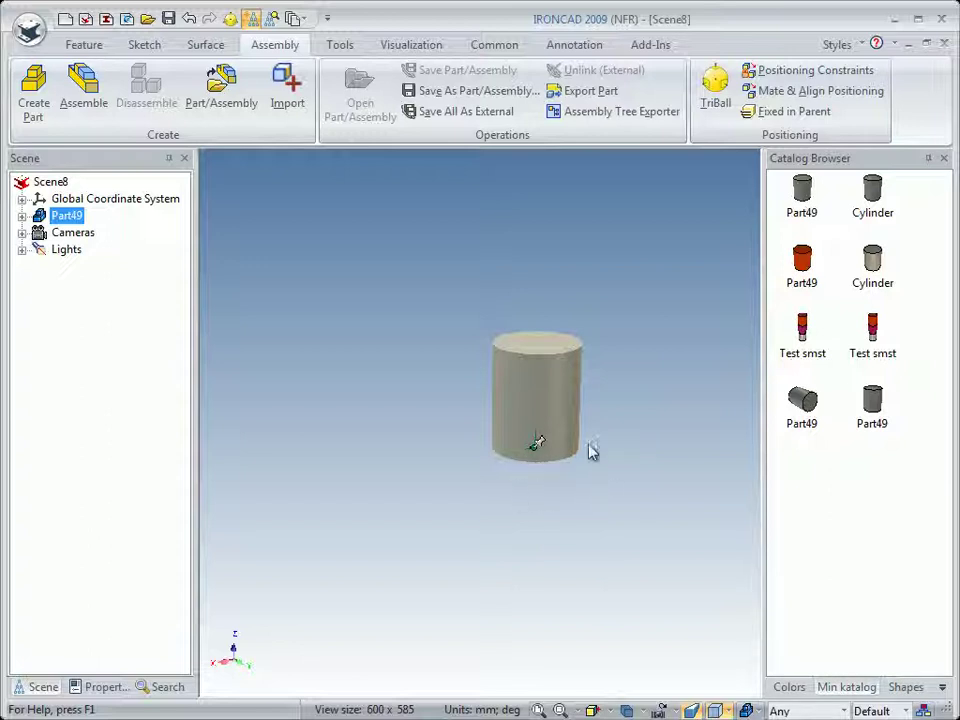
mouse_move(514, 476)
middle_down()
mouse_move(506, 422)
mouse_move(484, 448)
mouse_move(493, 484)
mouse_move(510, 476)
mouse_move(505, 490)
middle_up()
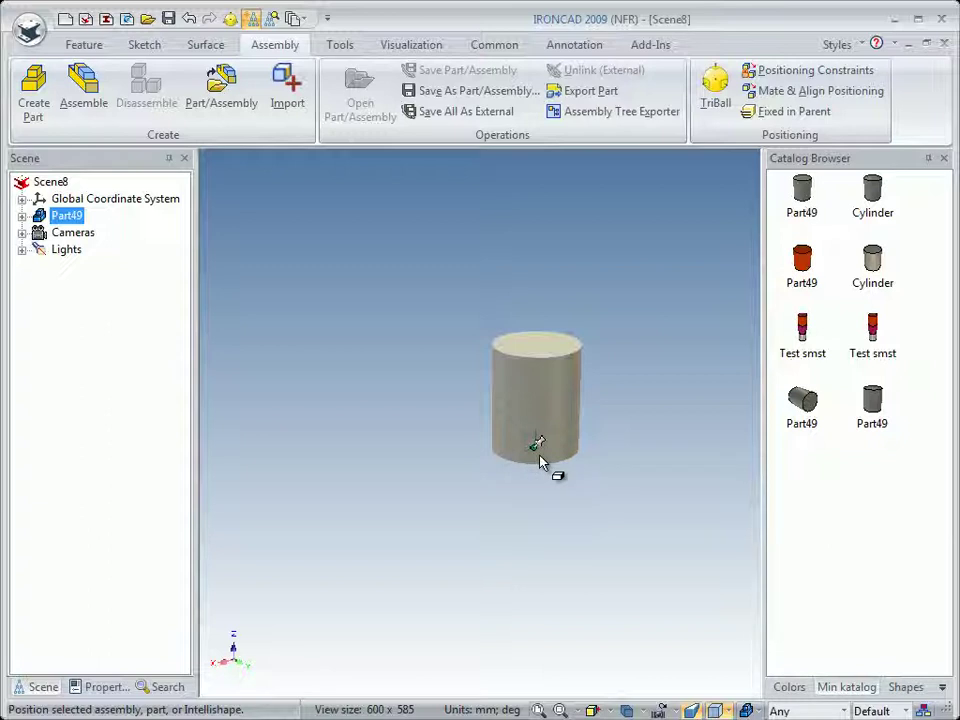
Step: Insert the upright Part49 from the catalog beside the first cylinder to compare them, and delete that second cylinder
click(874, 408)
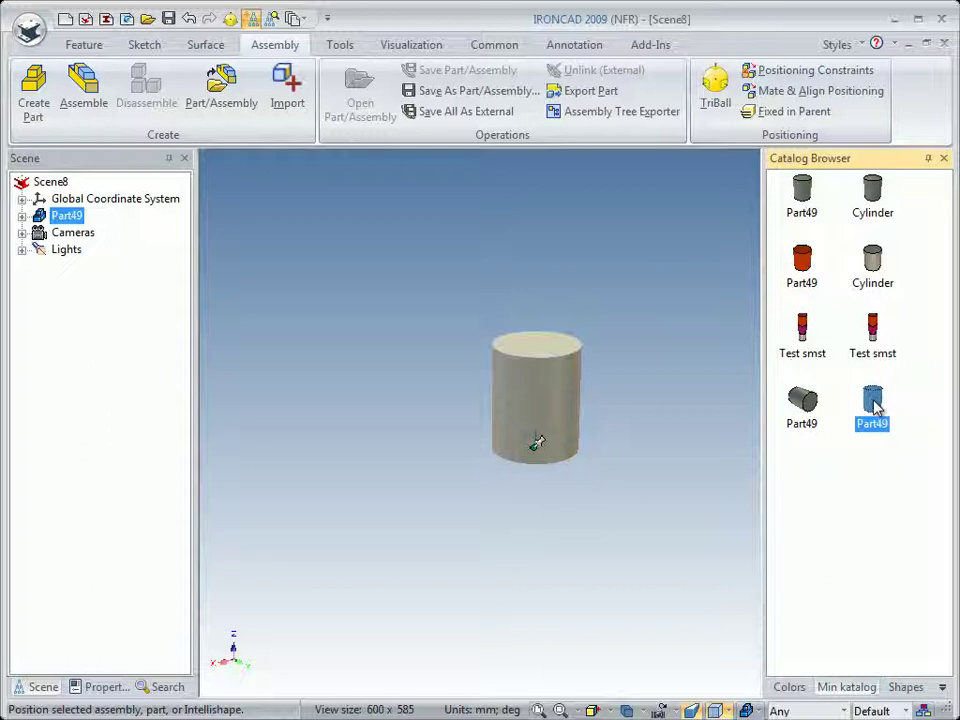
drag(874, 402, 628, 494)
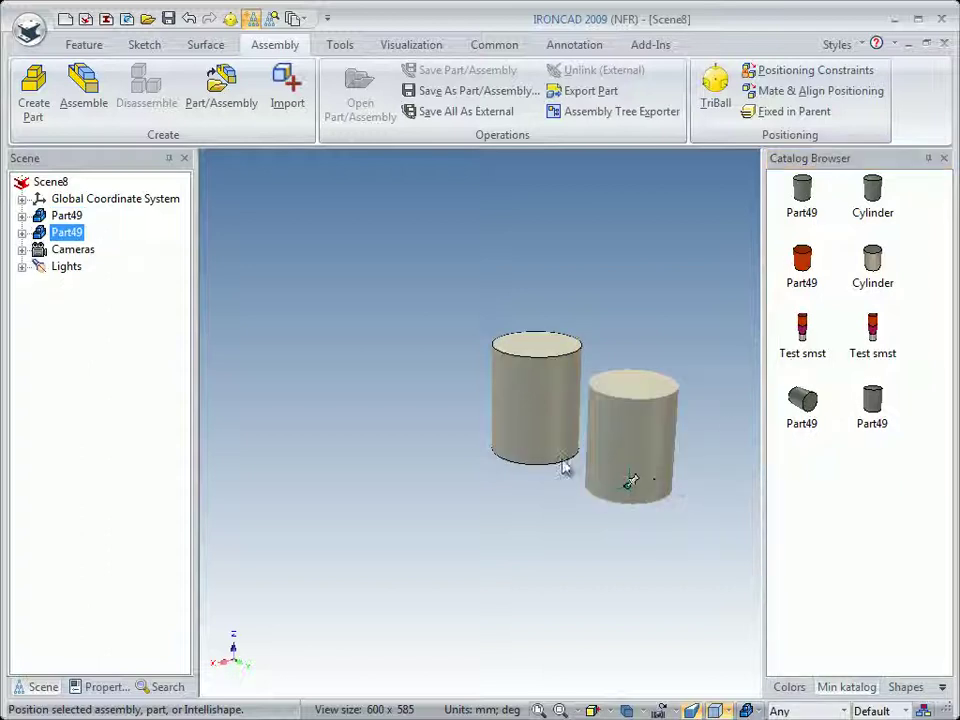
click(658, 444)
click(645, 464)
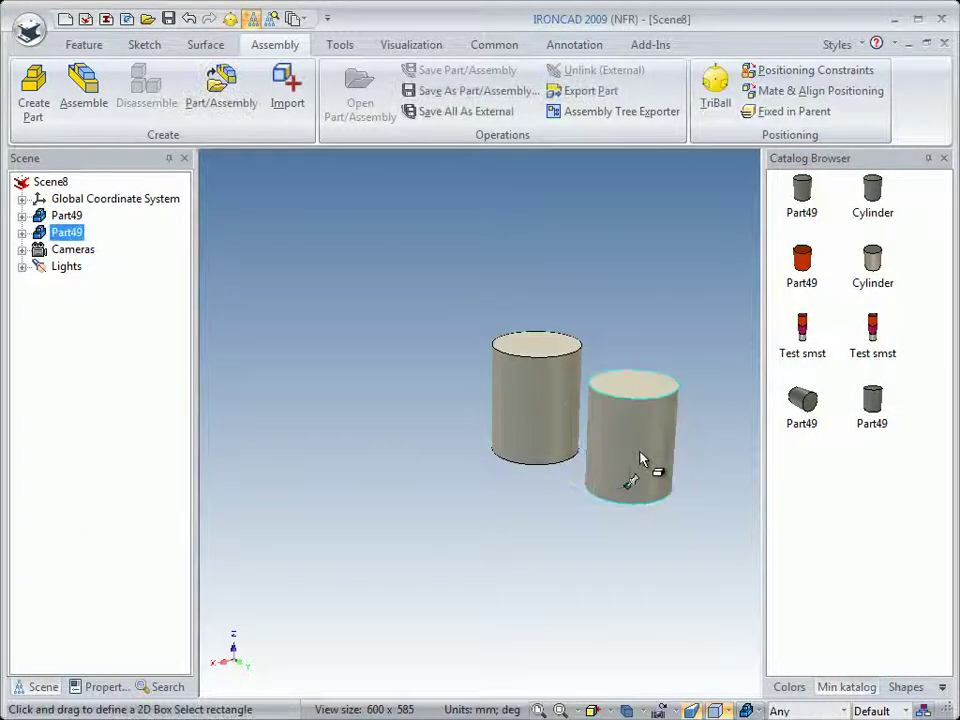
key(Delete)
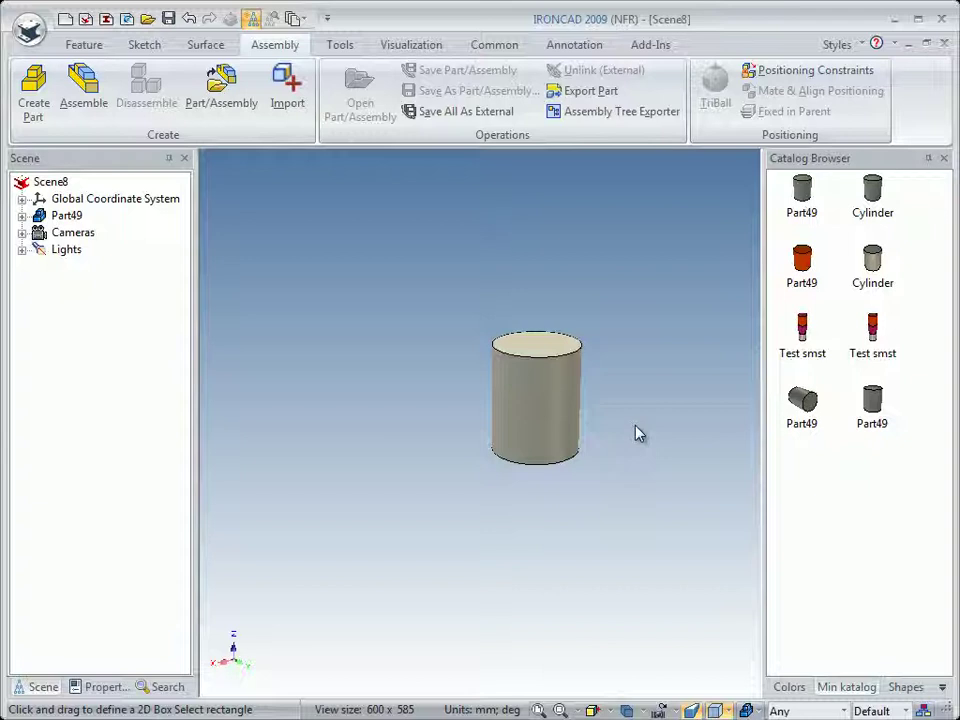
Step: Rotate the cylinder's anchor by 90 degrees with the TriBall, about the axis parallel to the scene's X axis
click(546, 412)
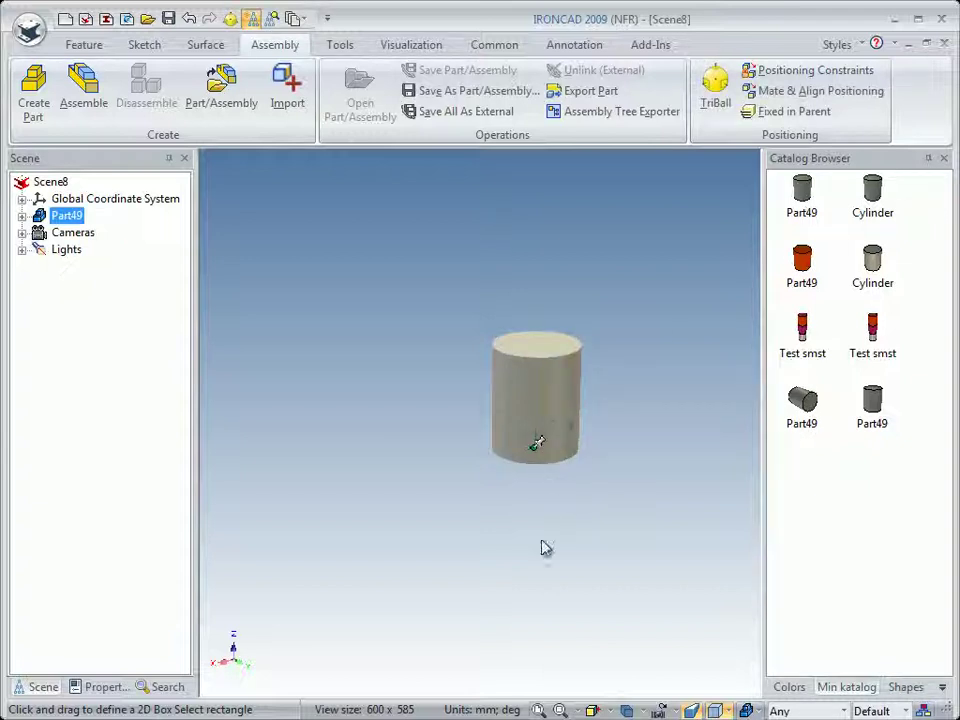
key(F3)
mouse_move(538, 521)
mouse_down()
mouse_move(529, 238)
mouse_move(592, 460)
mouse_move(596, 399)
mouse_move(542, 399)
mouse_move(651, 412)
mouse_move(476, 471)
mouse_move(579, 439)
mouse_move(610, 481)
mouse_move(541, 480)
mouse_move(553, 521)
mouse_move(549, 510)
mouse_up()
key(F4)
key(F2)
key(F4)
key(Escape)
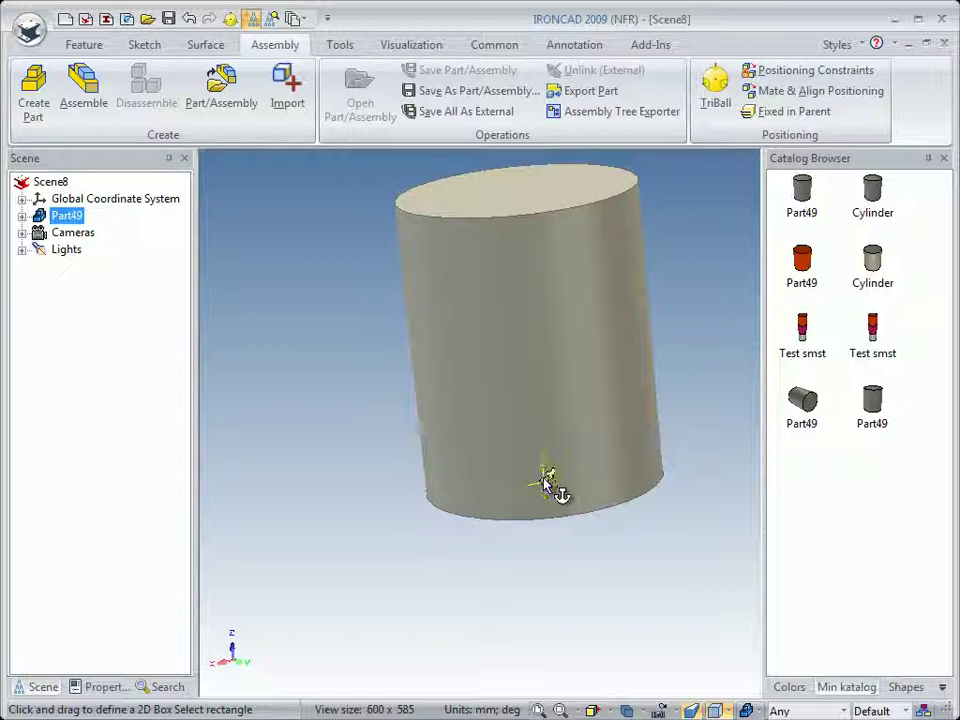
key(F4)
drag(420, 424, 440, 437)
key(Escape)
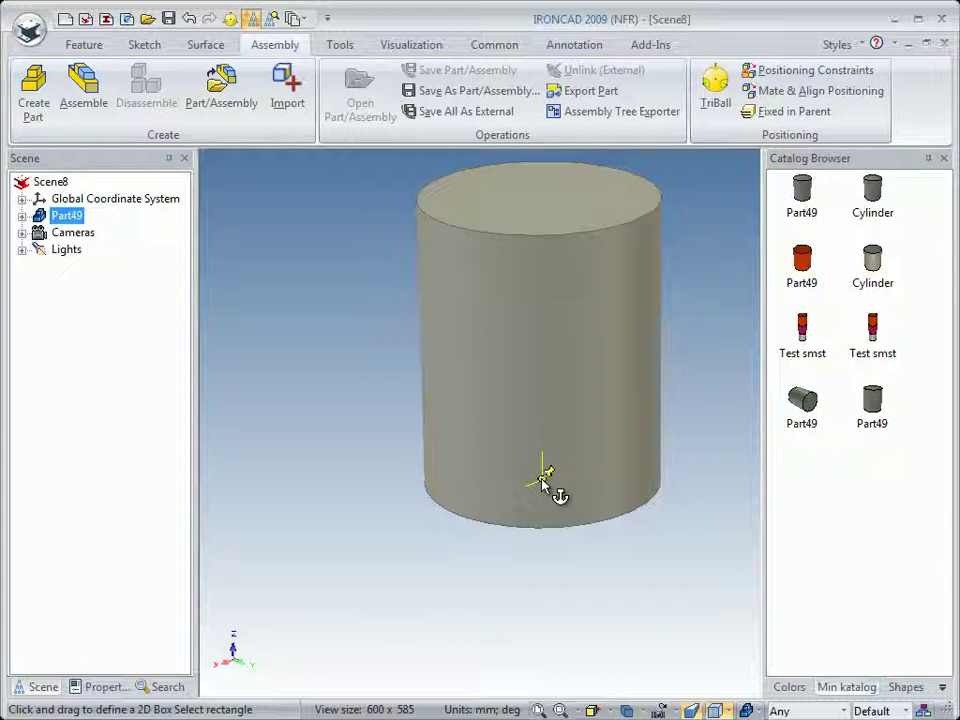
key(F10)
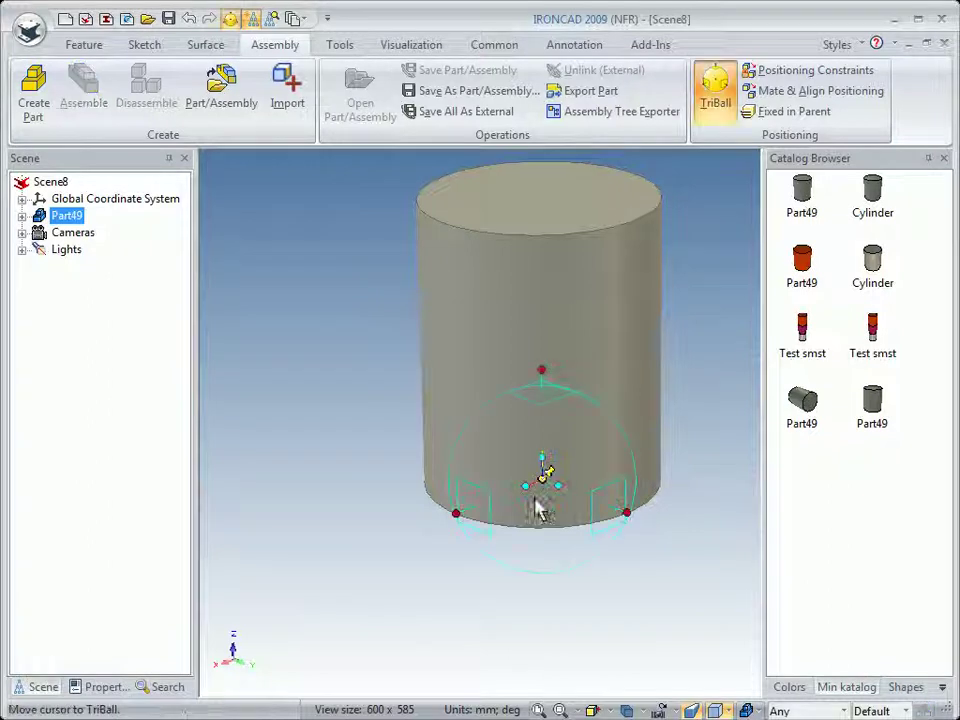
click(462, 514)
drag(488, 449, 512, 510)
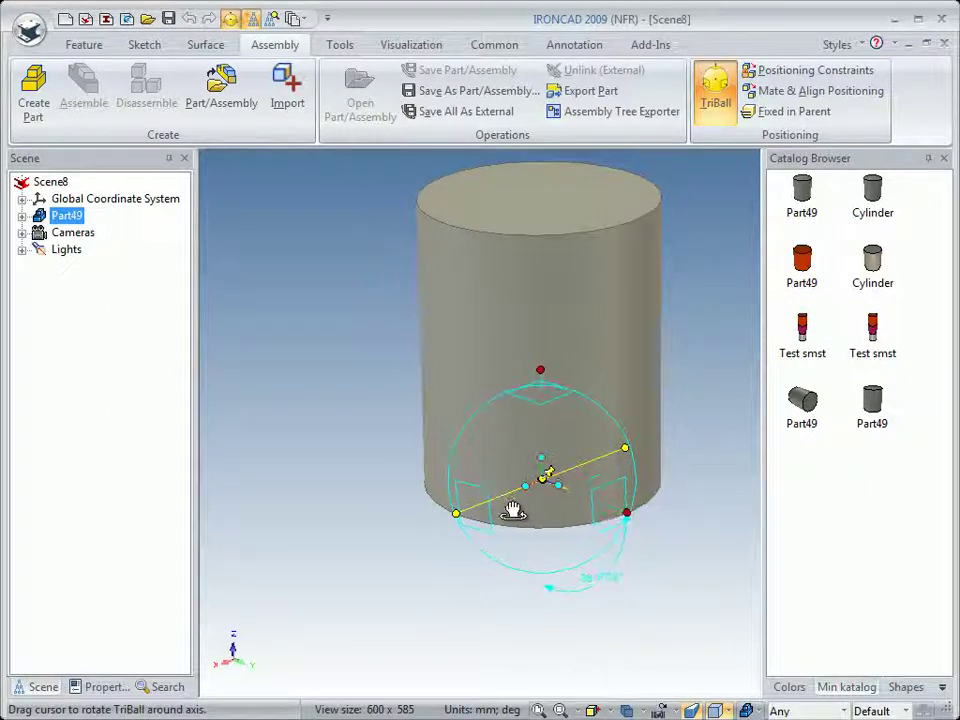
right_drag(512, 510, 514, 512)
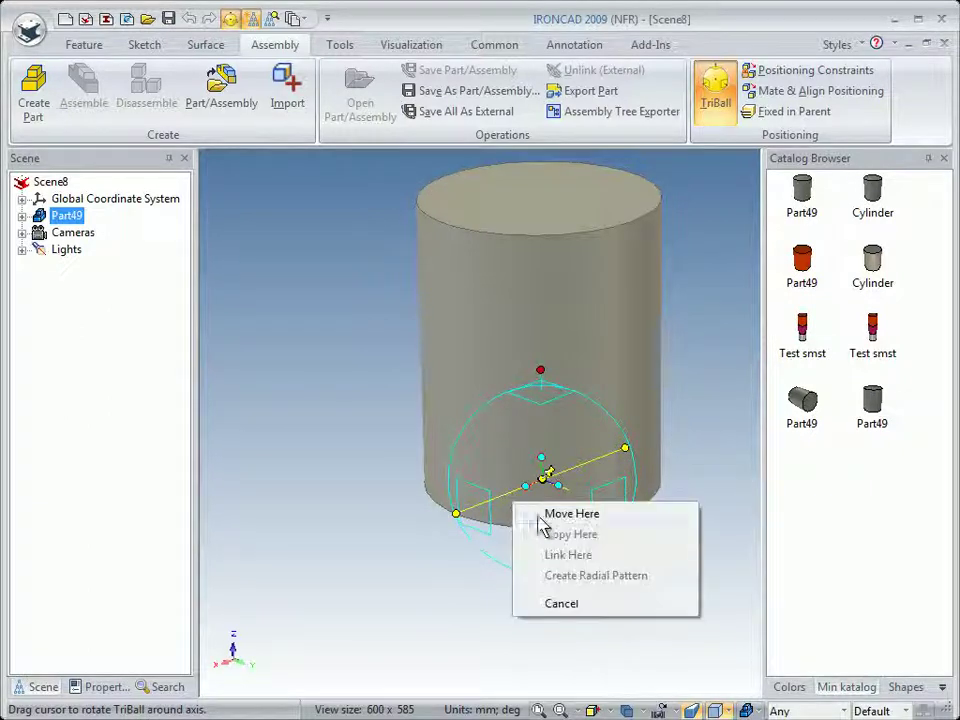
click(566, 515)
text(90)
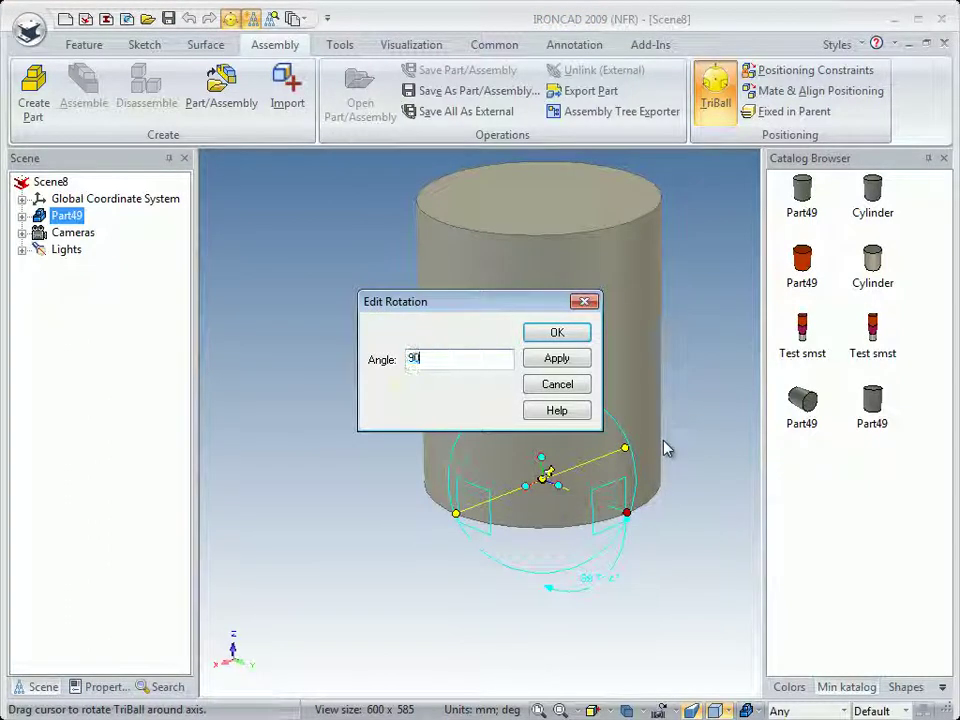
click(553, 336)
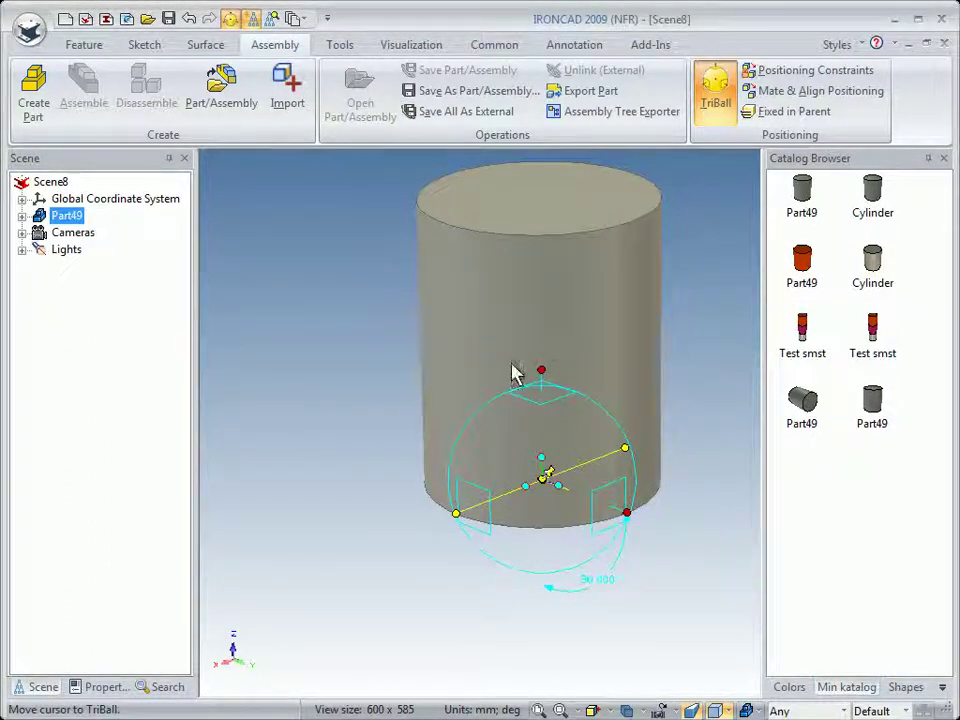
key(F10)
Step: Store the cylinder with its rotated anchor as a new item in the Min katalog
click(386, 433)
click(531, 435)
middle_drag(557, 572, 587, 574)
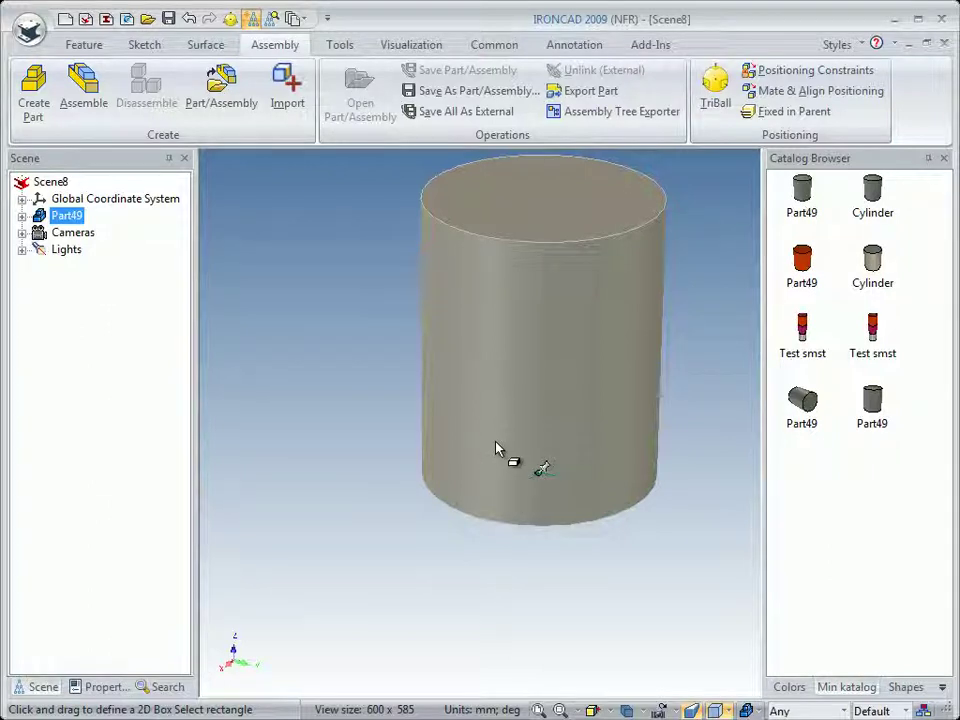
middle_drag(461, 405, 518, 366)
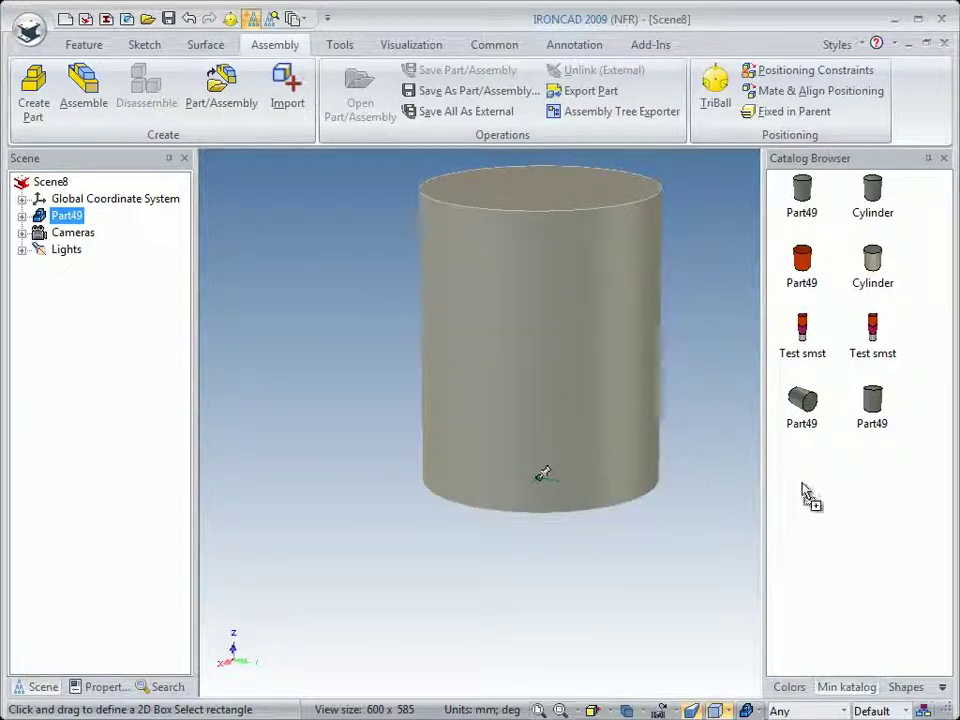
drag(808, 495, 803, 489)
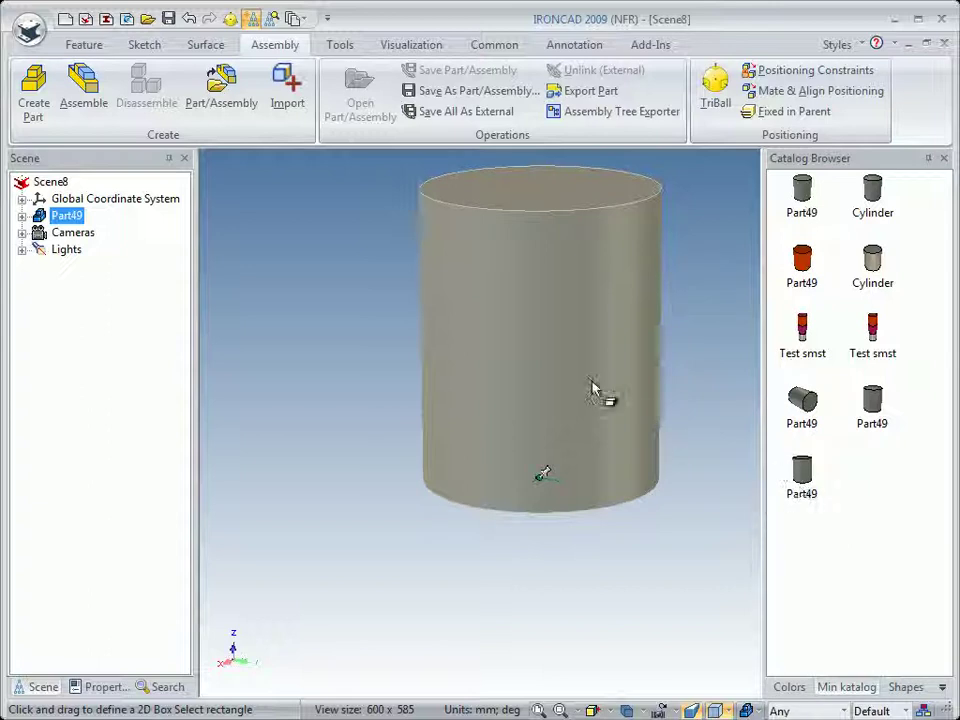
Step: Delete the scene's cylinder, insert the newly stored Part49 from the catalog and inspect its orientation relative to the anchor
click(489, 420)
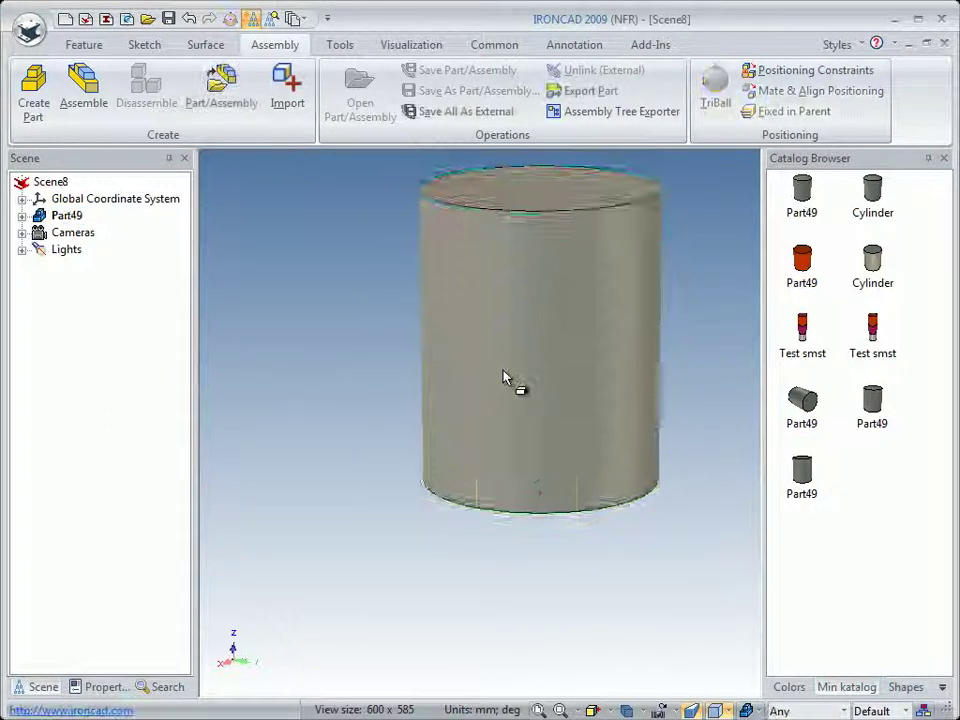
key(Delete)
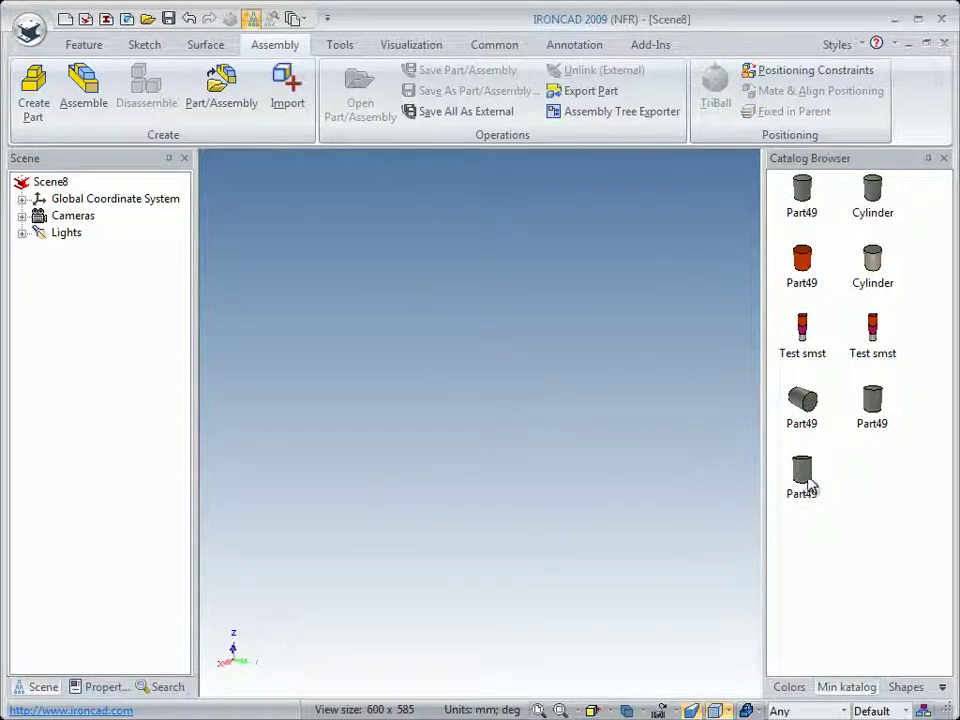
drag(806, 480, 540, 465)
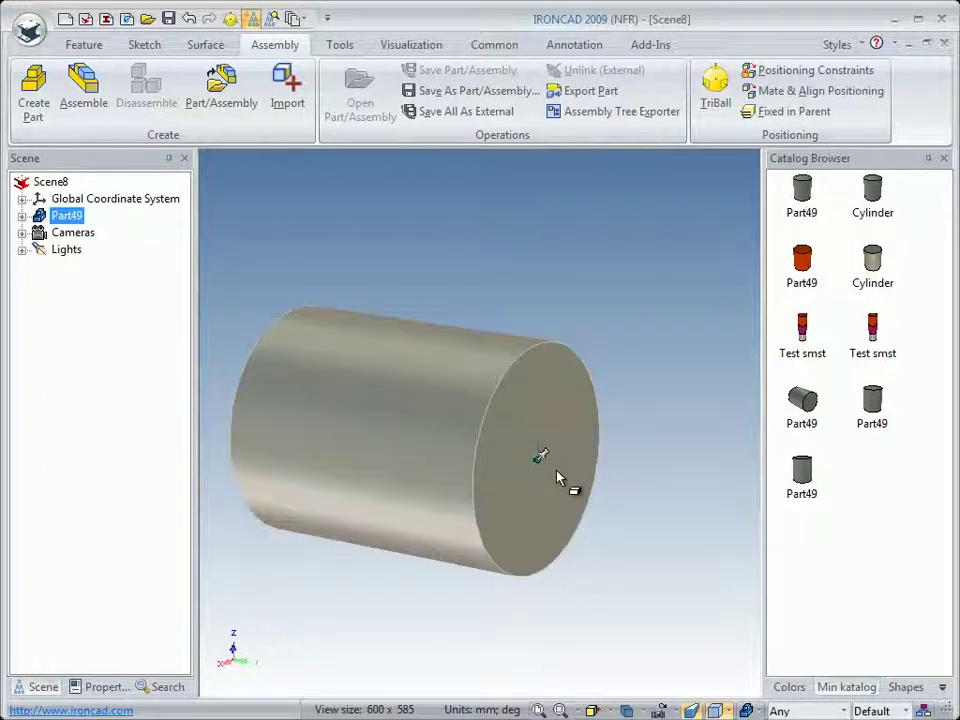
middle_drag(561, 489, 454, 499)
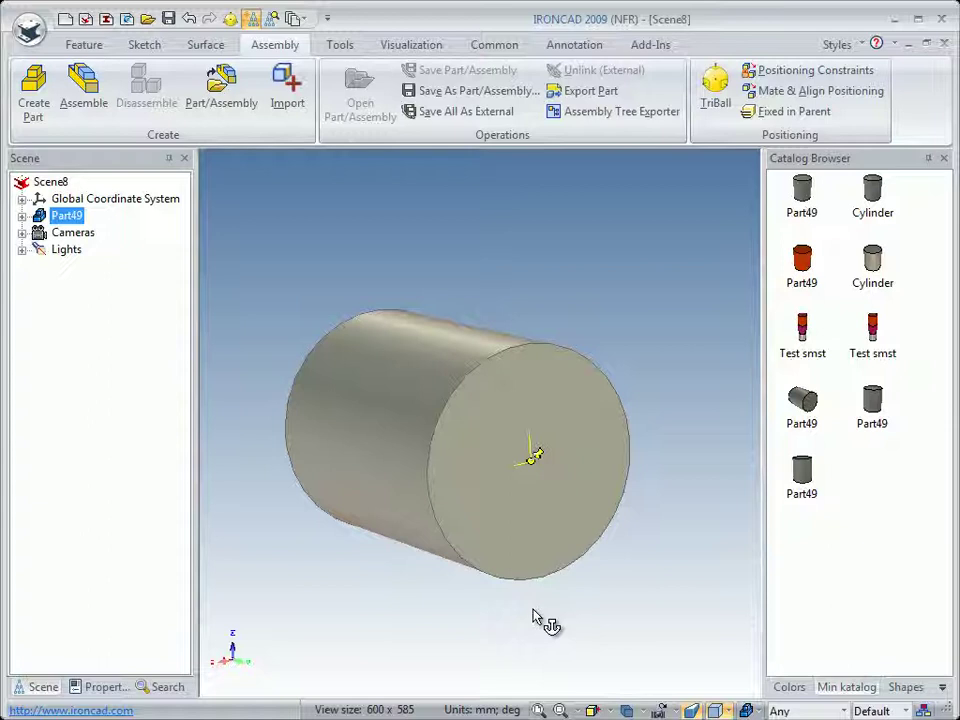
mouse_move(399, 497)
middle_down()
mouse_move(373, 514)
mouse_move(446, 516)
mouse_move(405, 520)
middle_up()
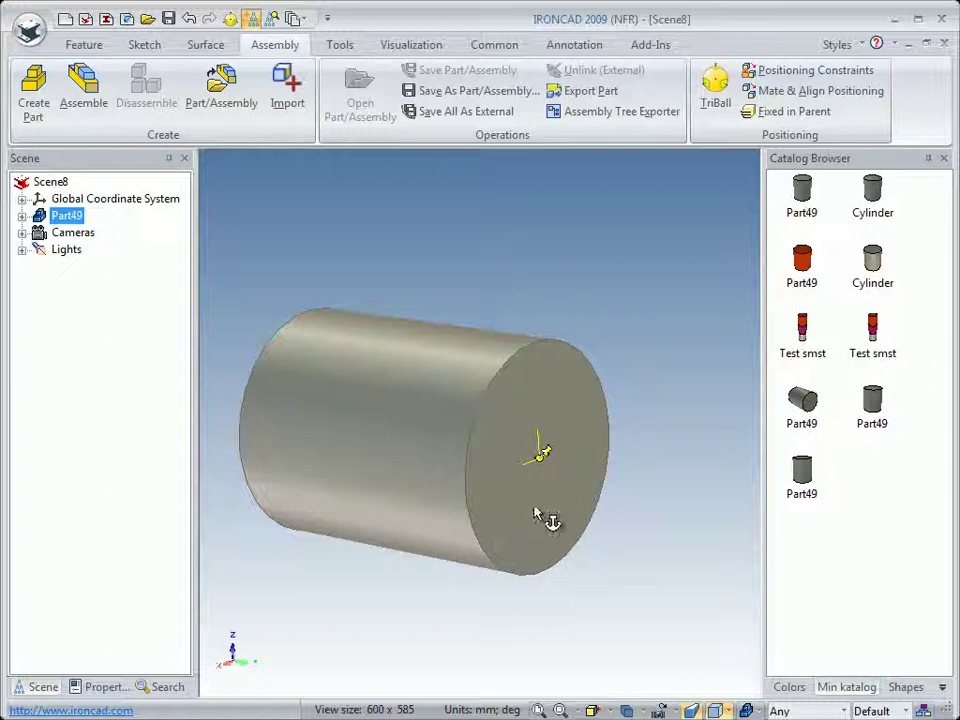
mouse_move(379, 484)
middle_down()
mouse_move(353, 480)
mouse_move(377, 473)
middle_up()
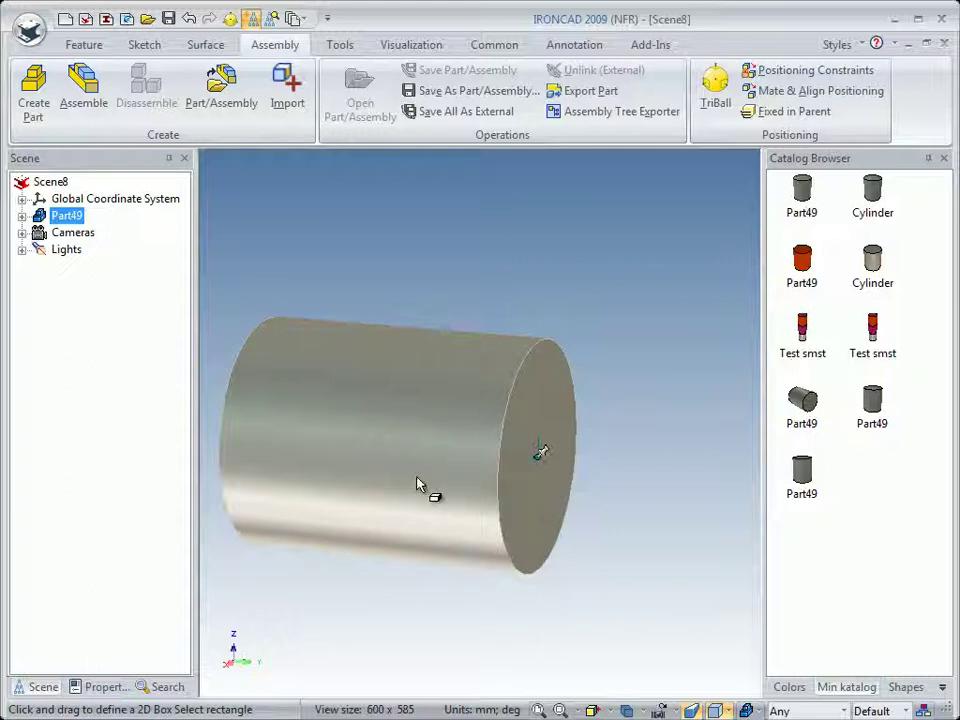
Step: Delete the inserted Part49 and add a Block from the Shapes catalog to the empty scene
key(Delete)
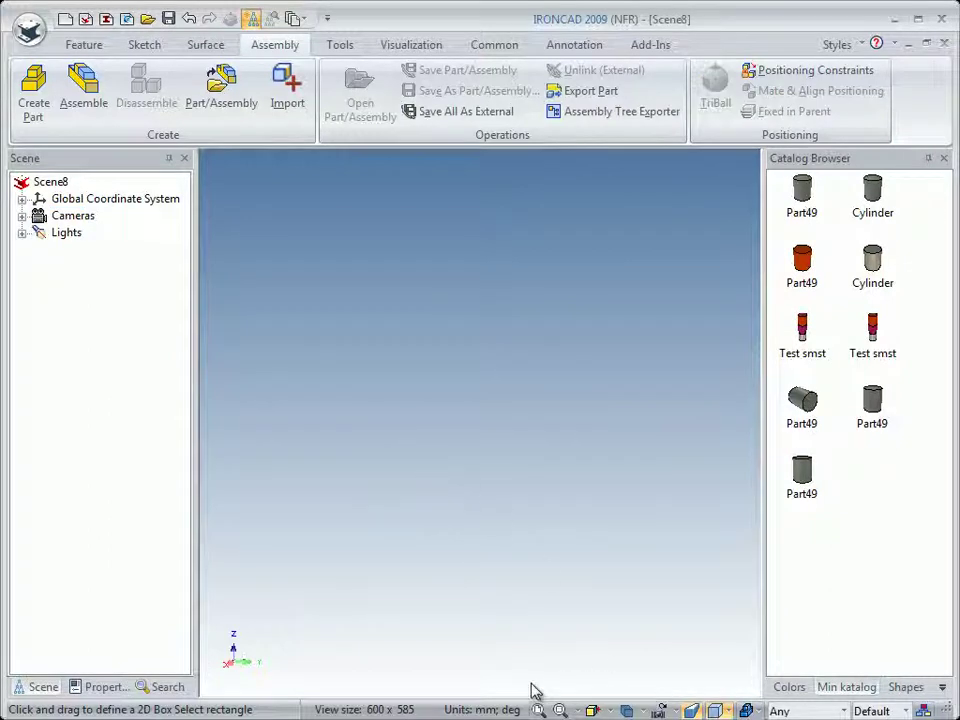
click(905, 687)
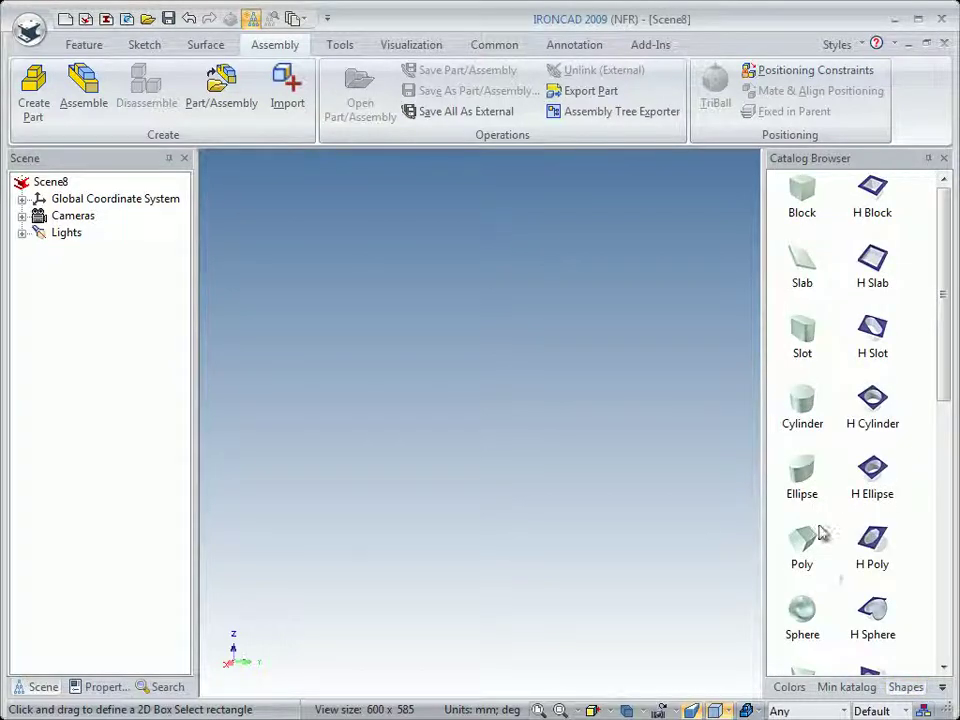
drag(802, 228, 481, 441)
middle_drag(551, 439, 528, 445)
middle_drag(589, 422, 591, 471)
middle_drag(495, 549, 463, 531)
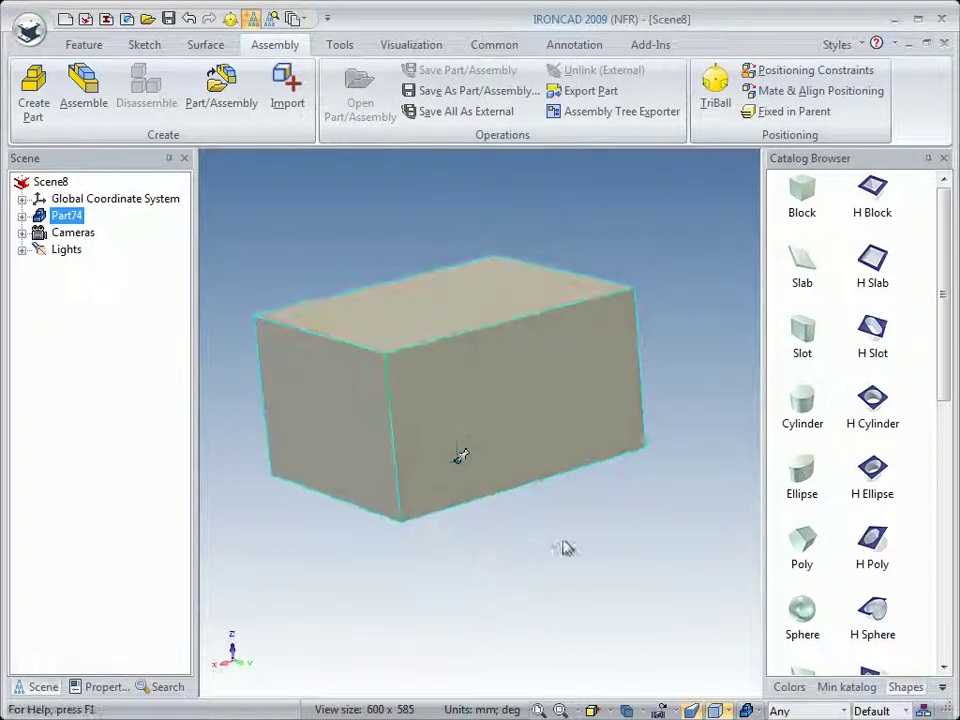
middle_drag(505, 440, 514, 452)
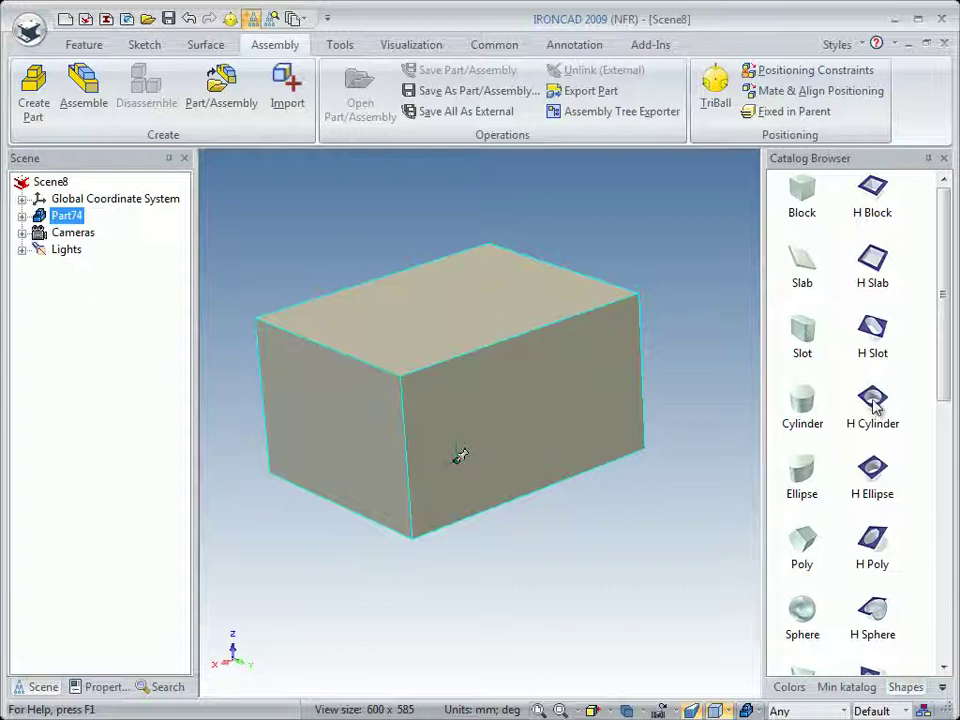
Step: Cut an H Cylinder hole into the block at its long upper front edge, between the near corner and the edge's midpoint
drag(873, 403, 588, 370)
drag(478, 380, 468, 364)
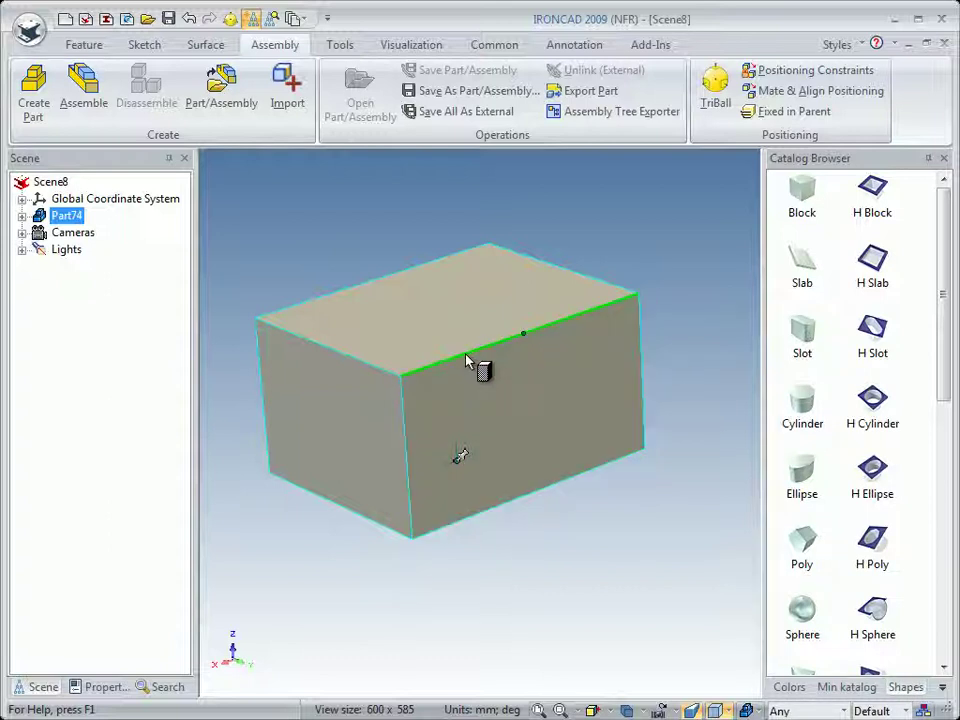
drag(468, 364, 468, 362)
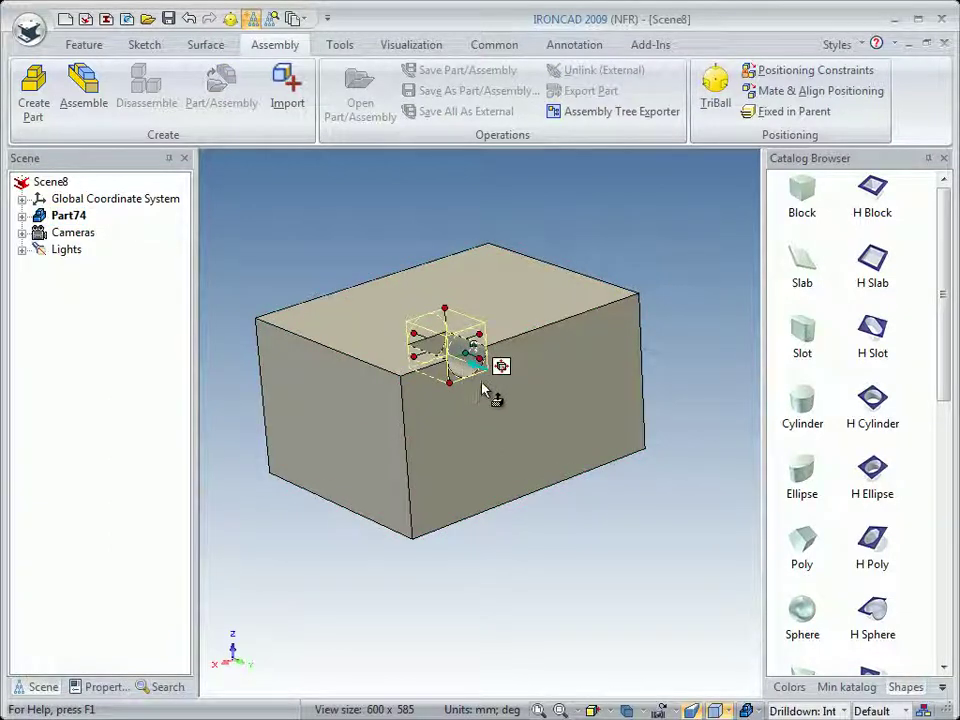
middle_drag(467, 411, 410, 384)
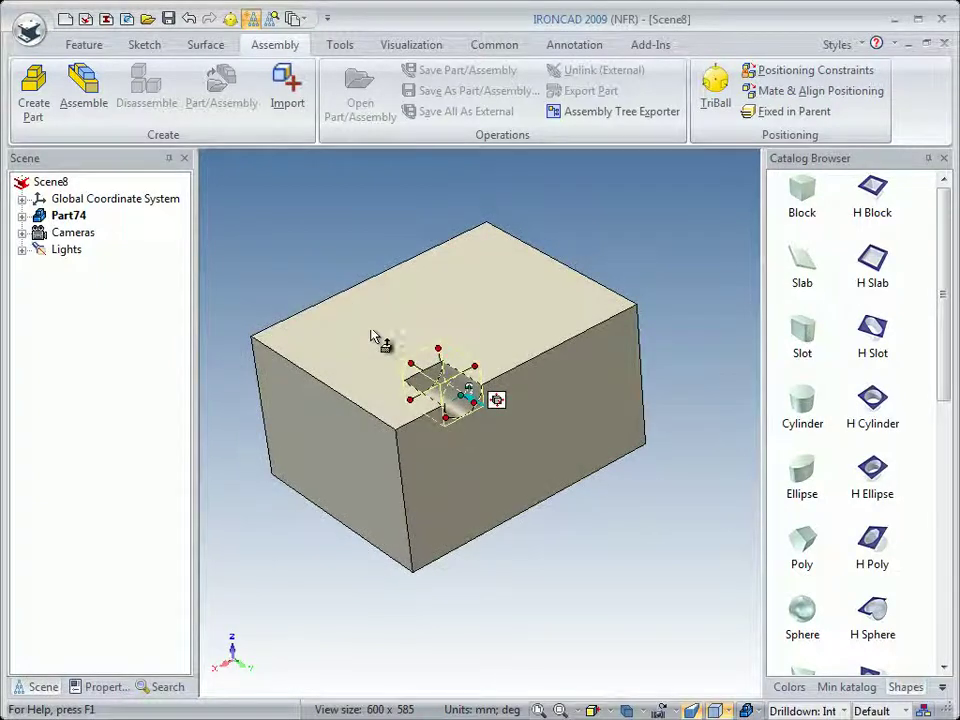
Step: Cut a second H Cylinder hole vertically into the block's top face, at the long upper front edge beyond the first hole
middle_drag(420, 463, 407, 429)
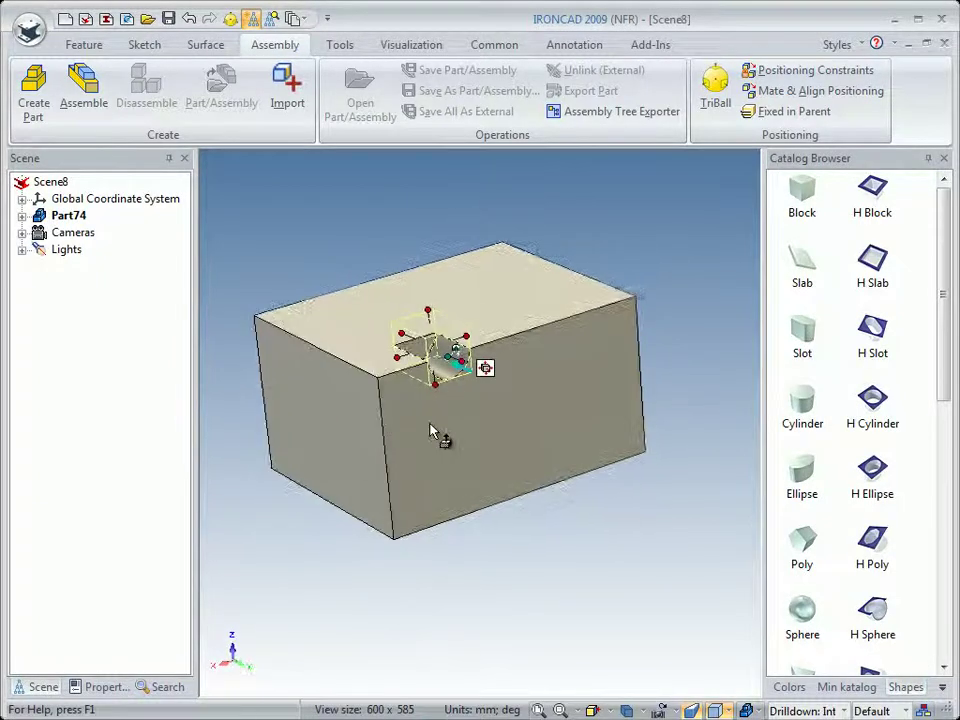
scroll(497, 455, up, 1)
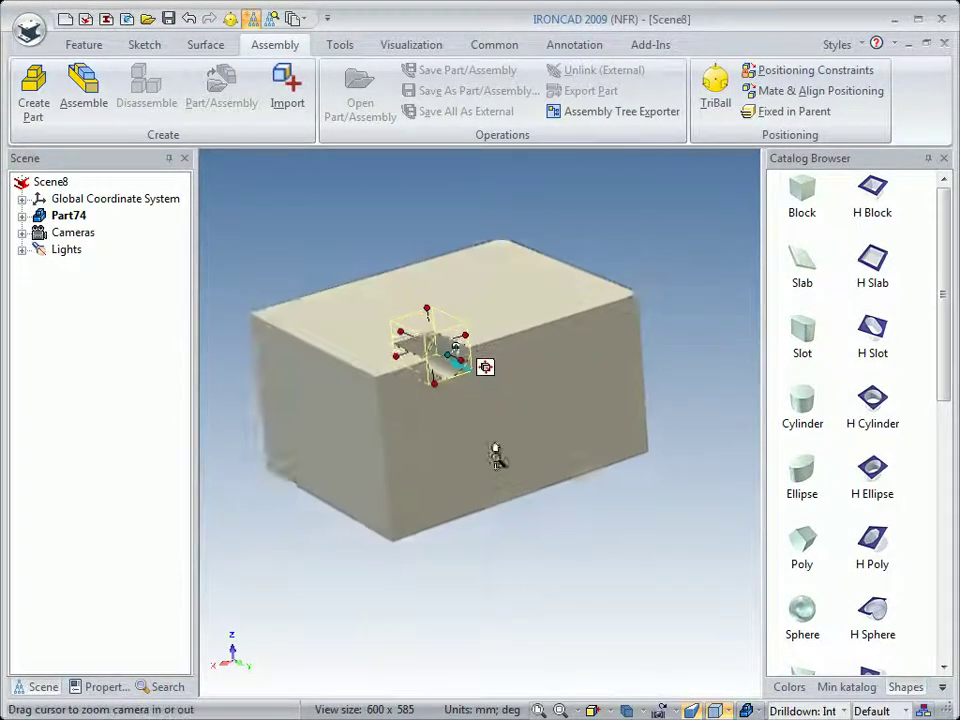
scroll(497, 455, up, 4)
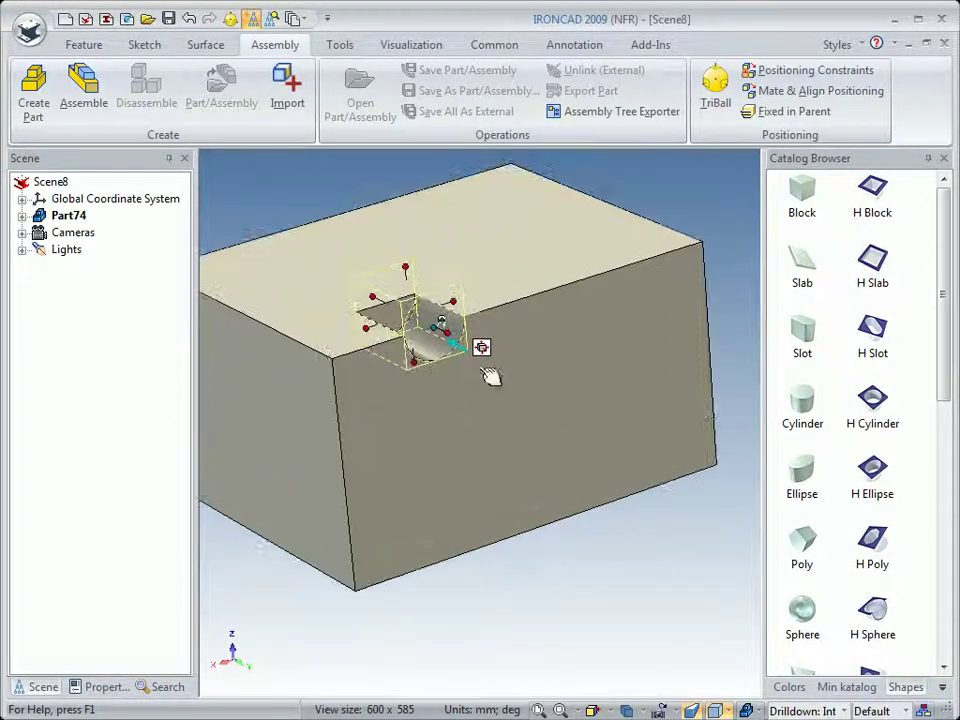
middle_drag(454, 420, 499, 446)
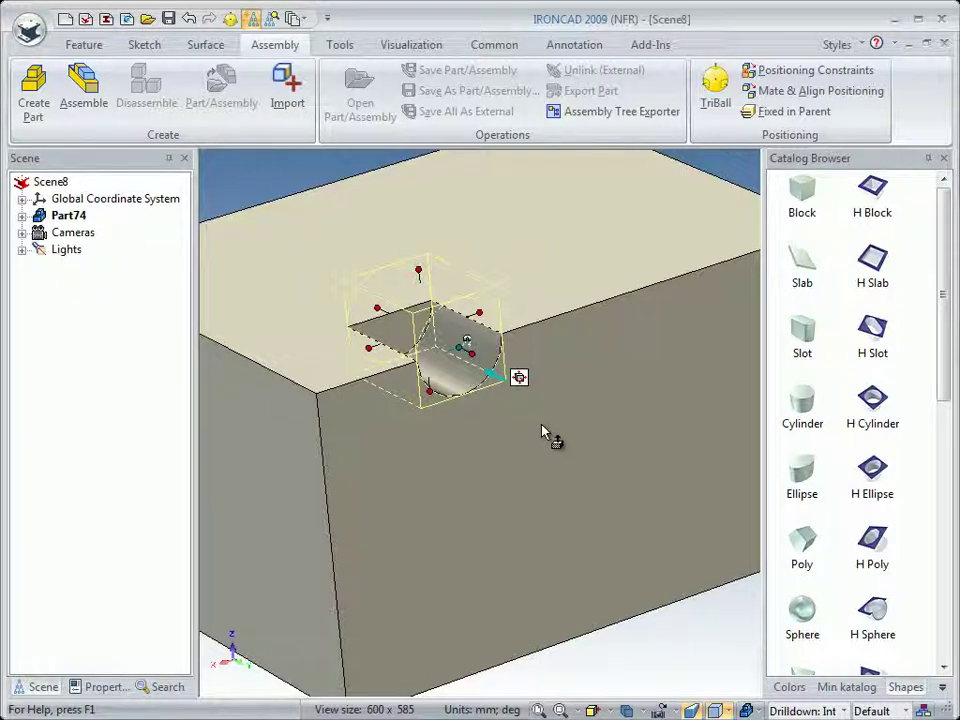
drag(530, 440, 512, 504)
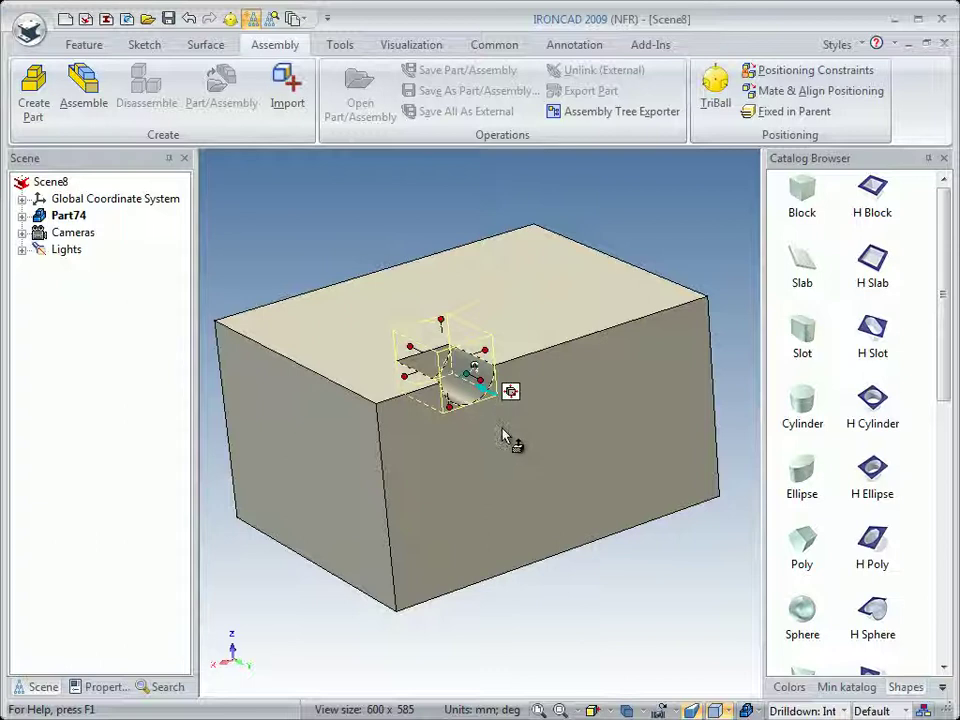
key(F3)
drag(561, 429, 550, 458)
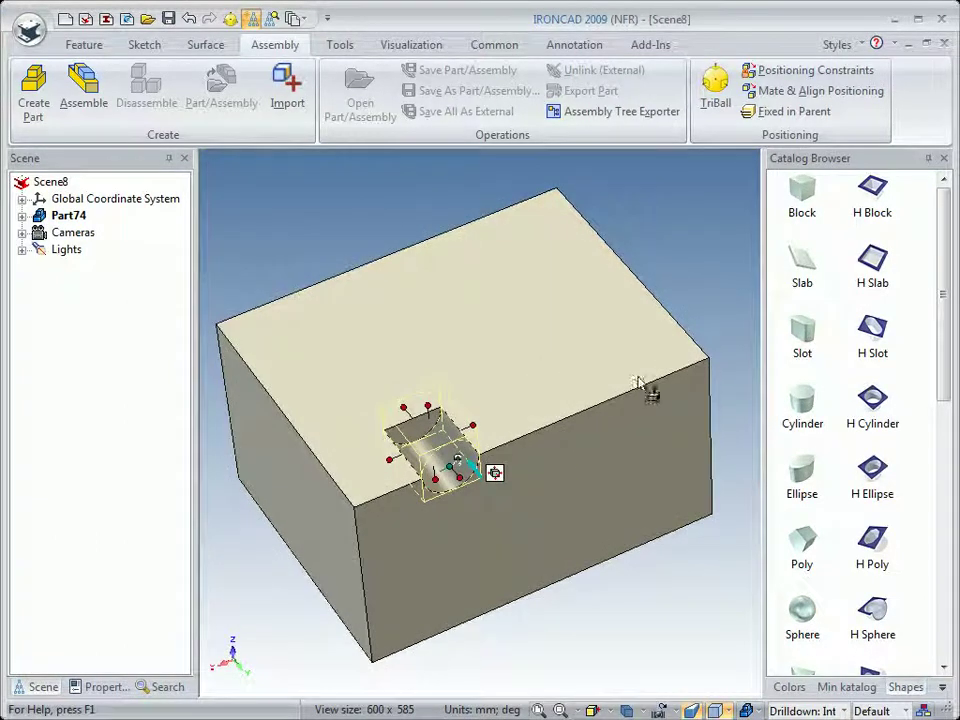
drag(875, 400, 557, 429)
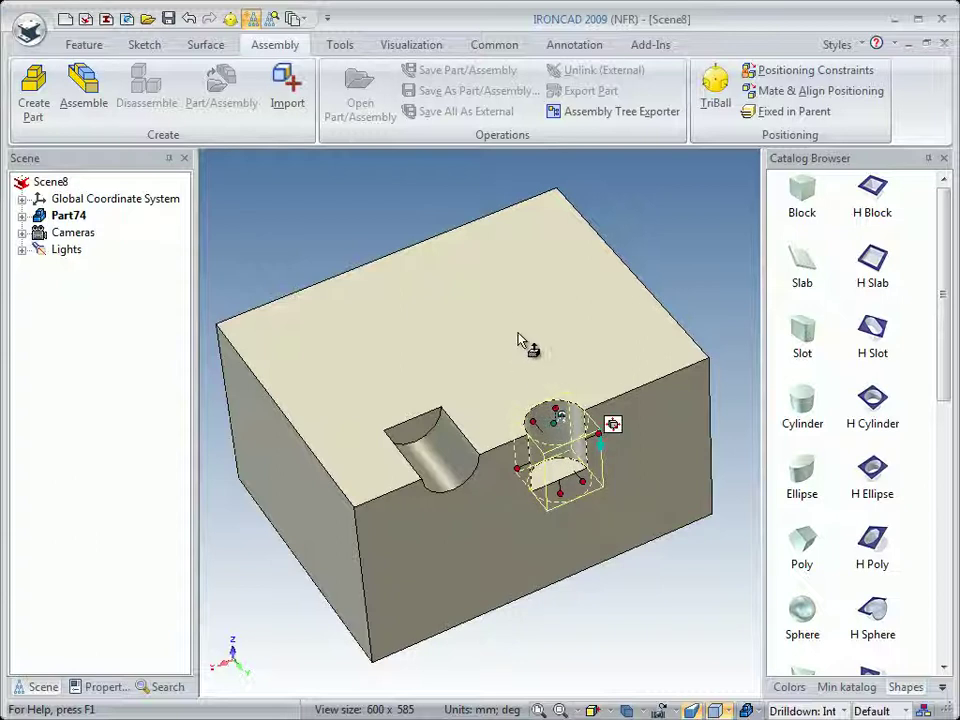
Step: Cut a third H Cylinder hole horizontally into the block's short end face, at its upper edge, and check its orientation
middle_drag(456, 583, 476, 497)
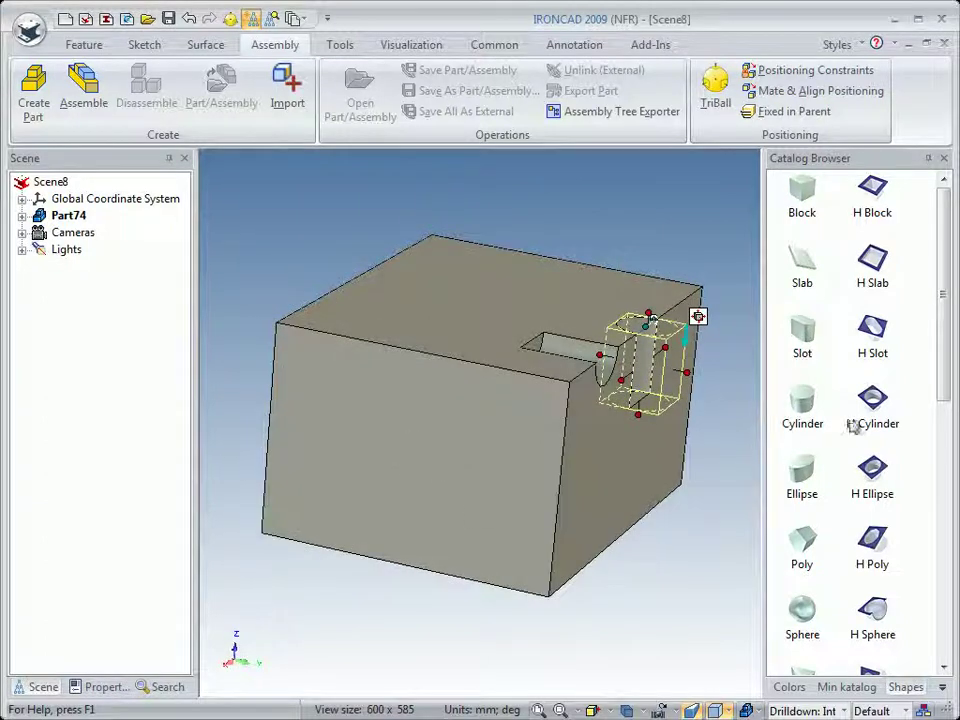
drag(873, 400, 463, 370)
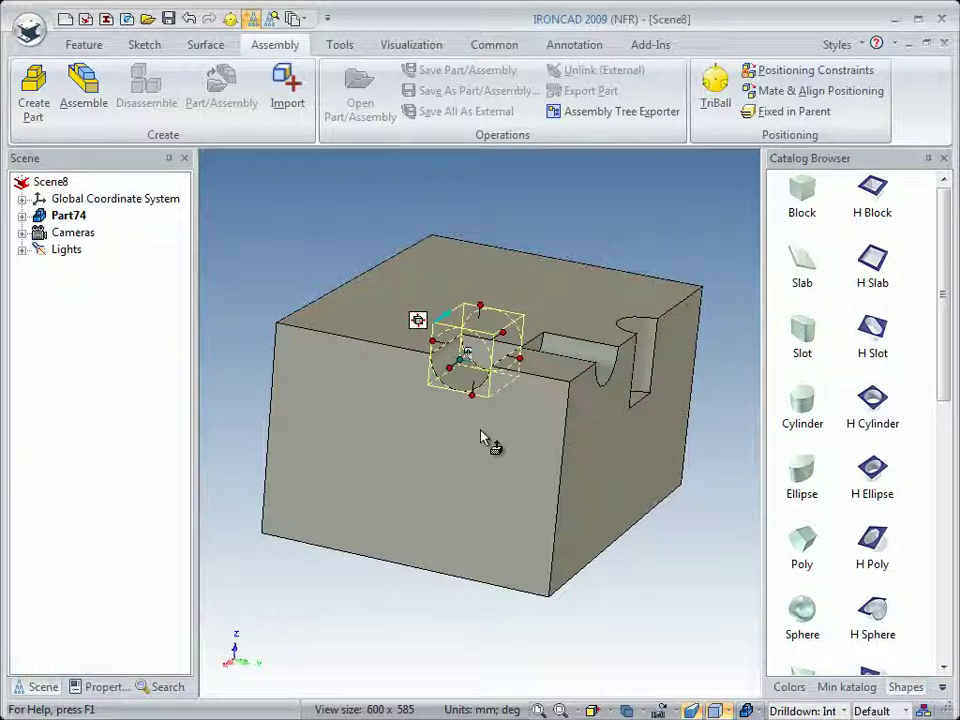
middle_drag(491, 444, 467, 471)
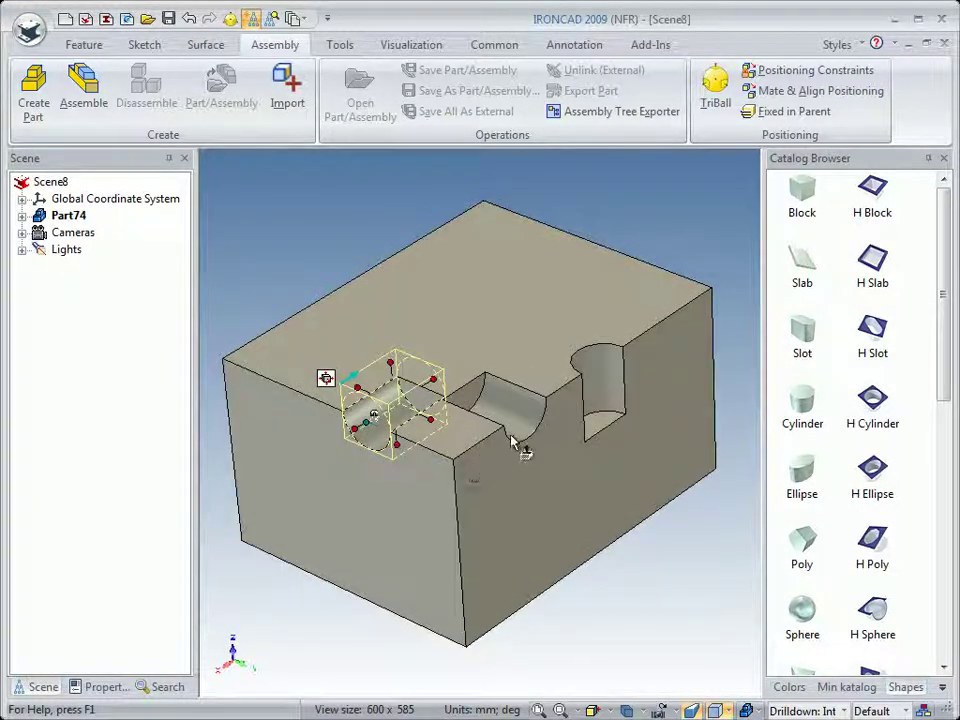
middle_drag(381, 484, 403, 466)
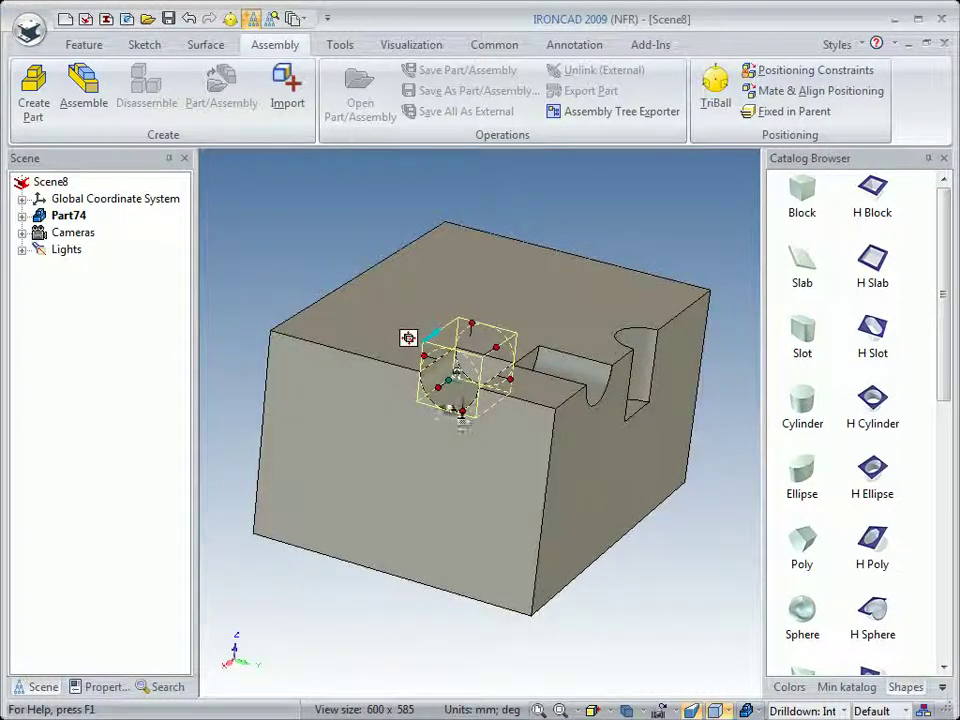
middle_drag(443, 432, 534, 437)
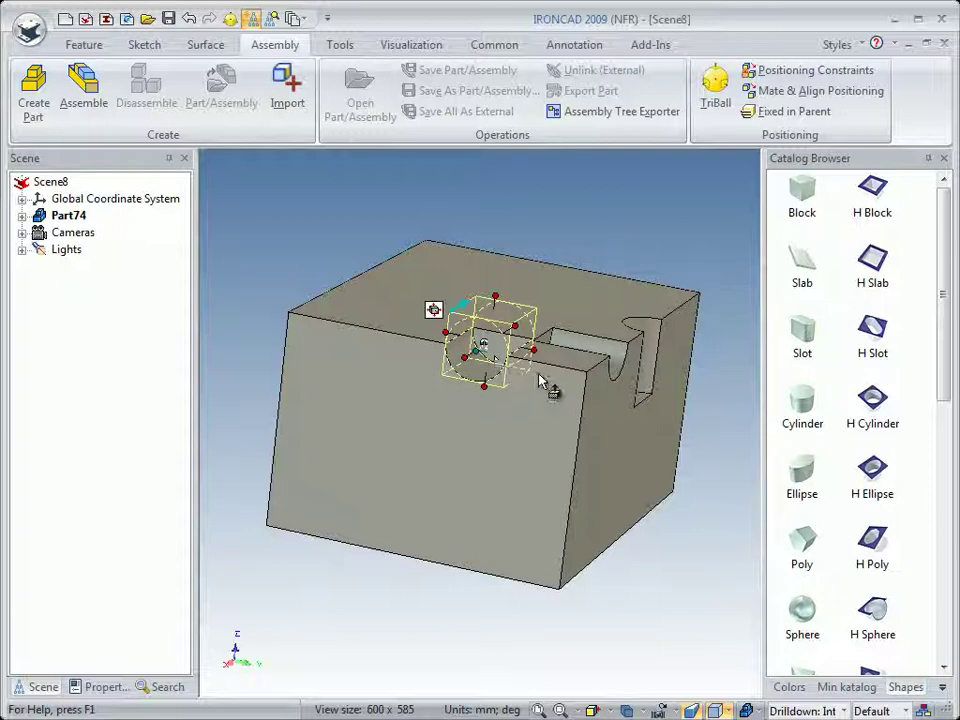
mouse_move(550, 376)
middle_down()
mouse_move(536, 381)
mouse_move(545, 385)
middle_up()
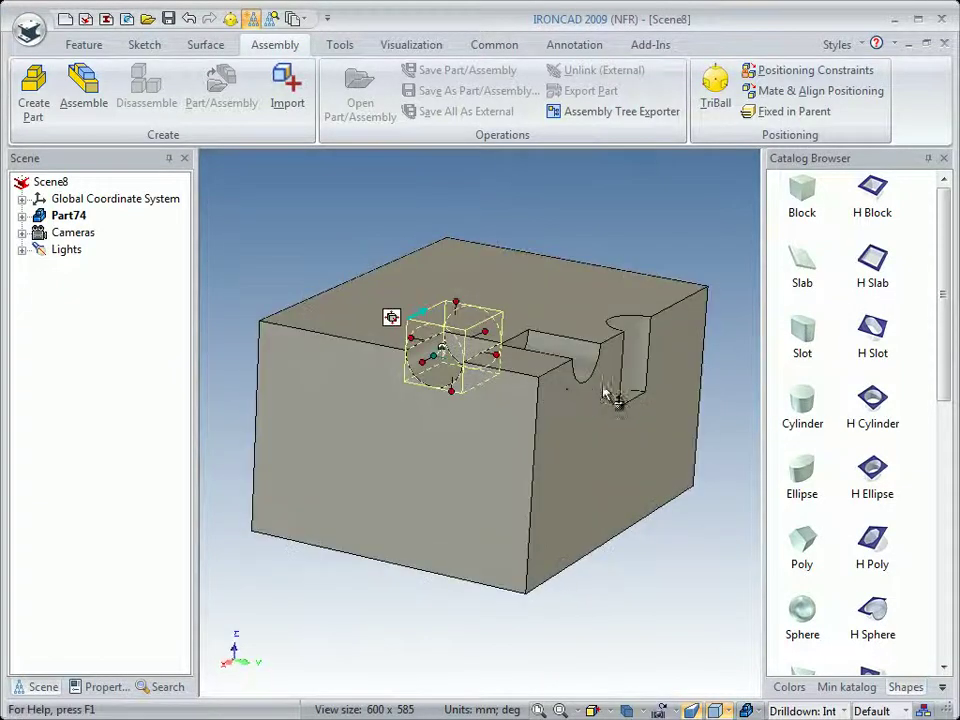
Step: Cut a fourth H Cylinder hole horizontally into the long front face, at its upper edge between the vertical hole and the far corner
middle_drag(660, 431, 604, 450)
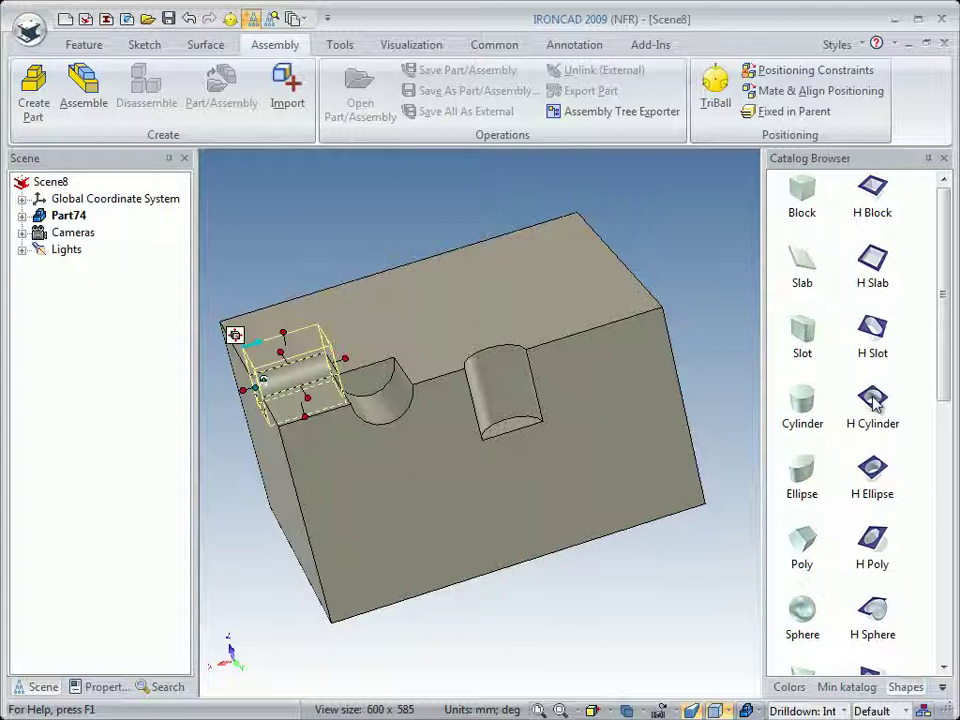
drag(870, 403, 614, 390)
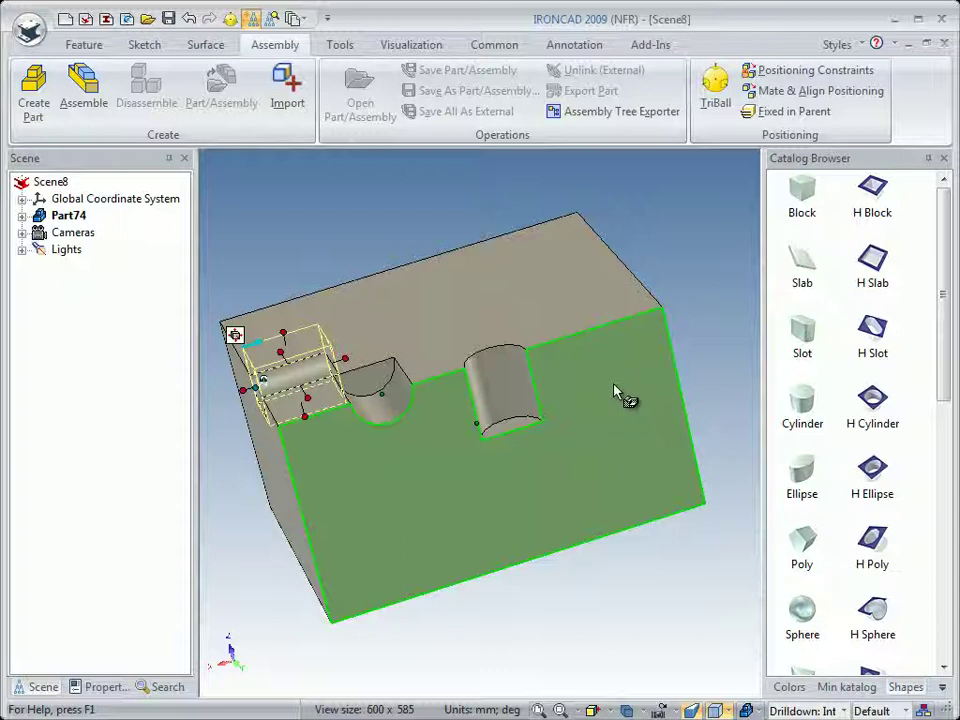
mouse_move(627, 372)
mouse_down()
mouse_move(590, 390)
mouse_move(607, 433)
mouse_move(622, 372)
mouse_up()
drag(601, 386, 568, 343)
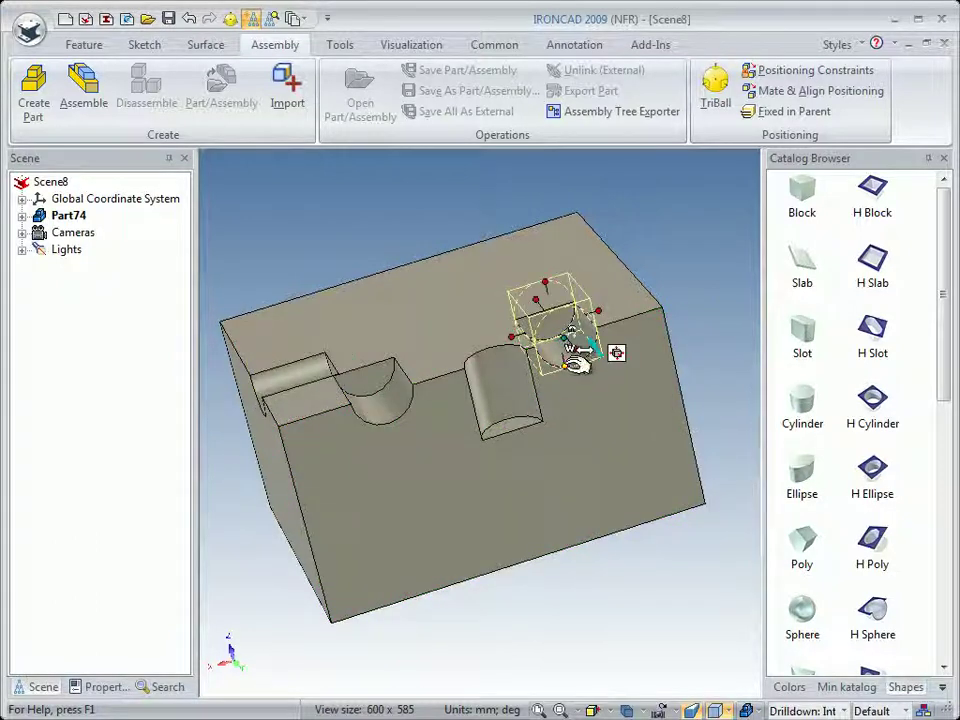
Step: Rotate the fourth hole's anchor by 45 degrees with the TriBall, about the axis parallel to the block's long upper edge
middle_drag(510, 487, 467, 407)
middle_drag(540, 377, 598, 414)
scroll(620, 362, up, 3)
scroll(545, 420, up, 2)
scroll(517, 462, up, 1)
scroll(594, 309, up, 2)
middle_drag(594, 309, 484, 456)
click(493, 424)
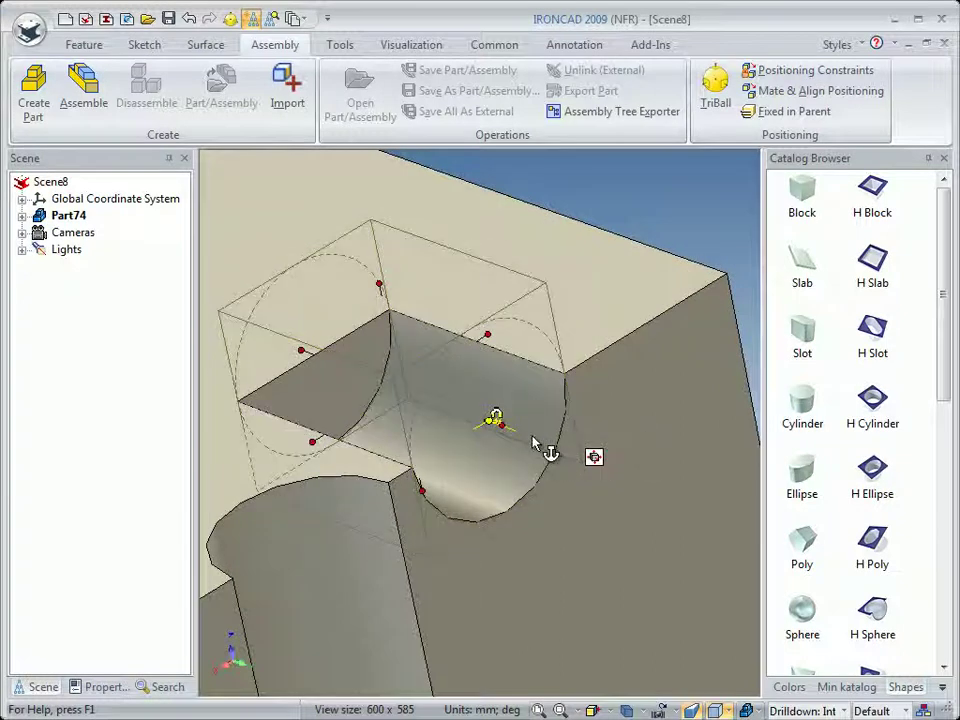
key(F10)
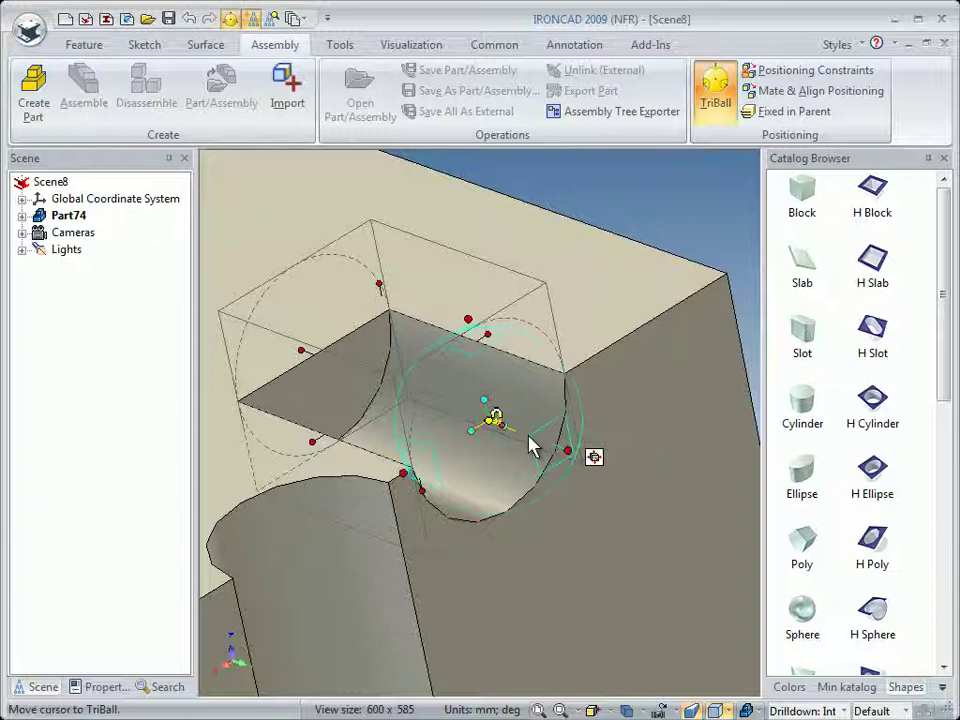
click(410, 474)
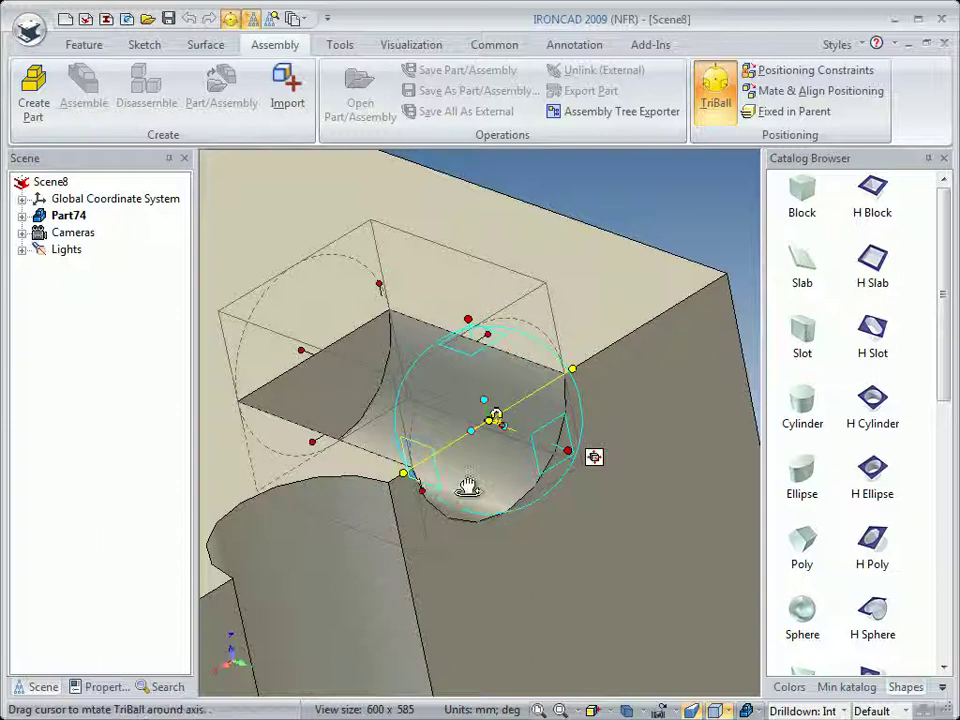
drag(479, 483, 465, 458)
right_drag(465, 458, 467, 447)
click(506, 460)
text(45)
click(557, 335)
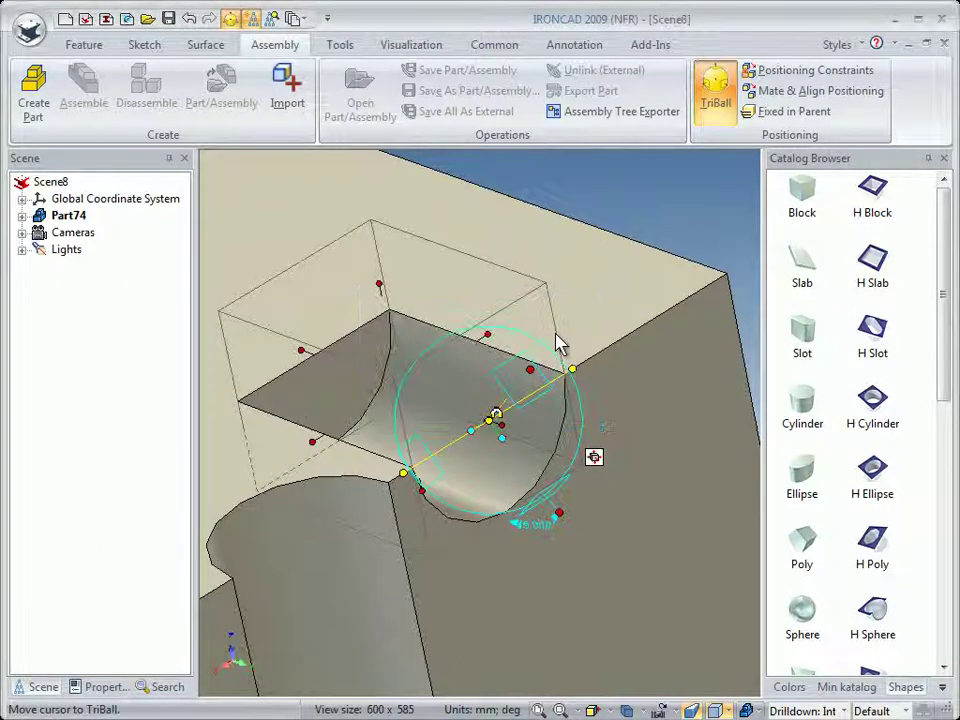
key(F10)
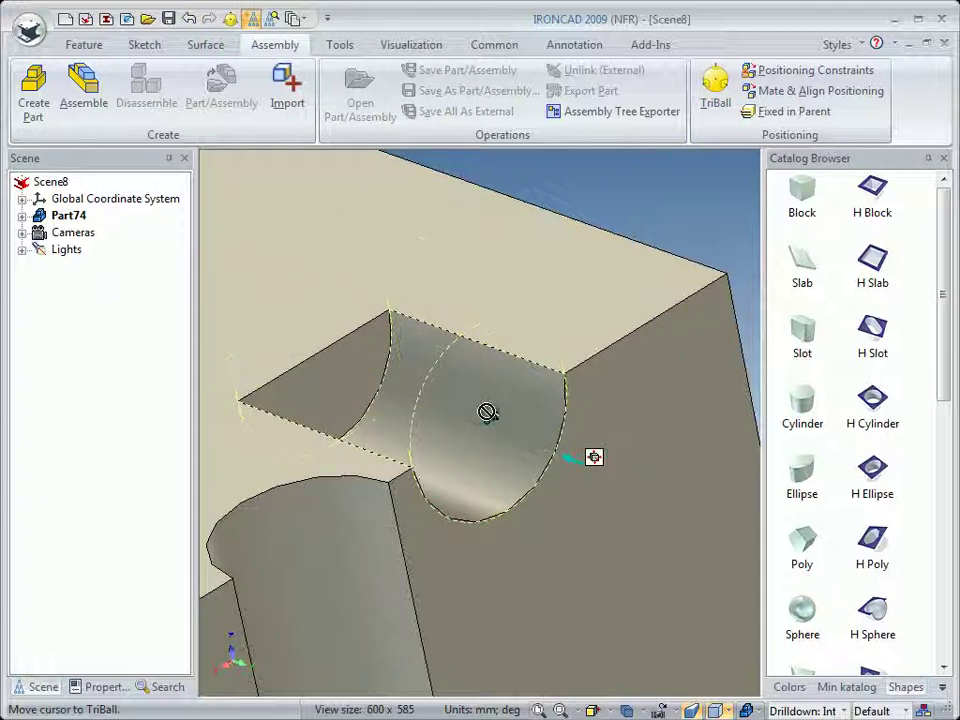
Step: Move the fourth hole against the front face near the far upper corner so it follows its rotated anchor, and inspect its tilt
click(497, 462)
key(F10)
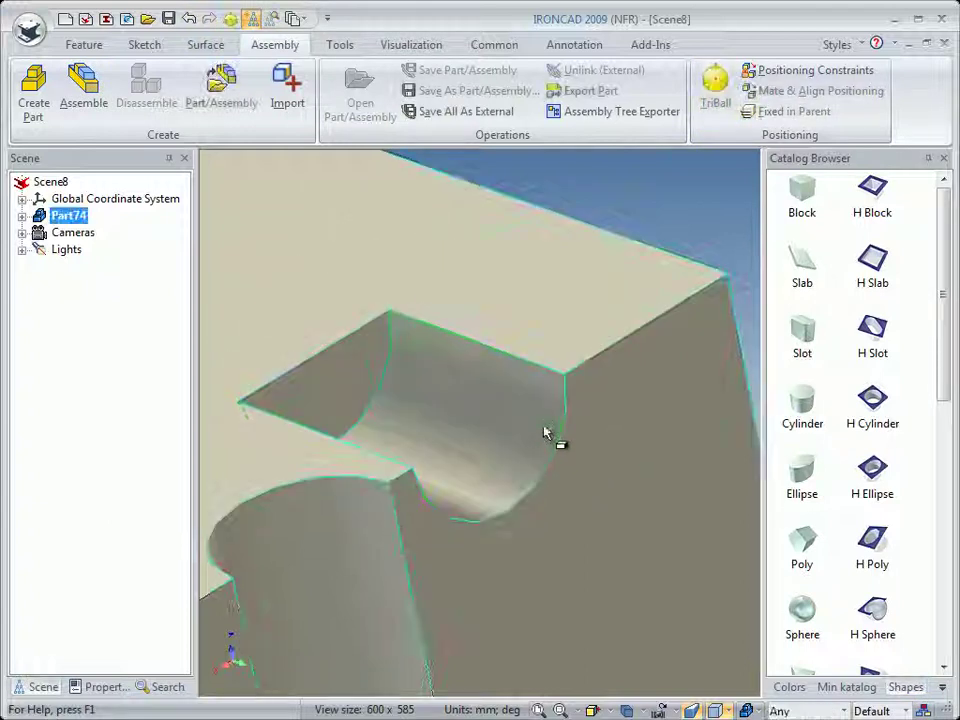
middle_drag(490, 447, 555, 414)
drag(589, 396, 555, 372)
drag(632, 353, 686, 360)
key(F3)
drag(574, 446, 435, 471)
key(Escape)
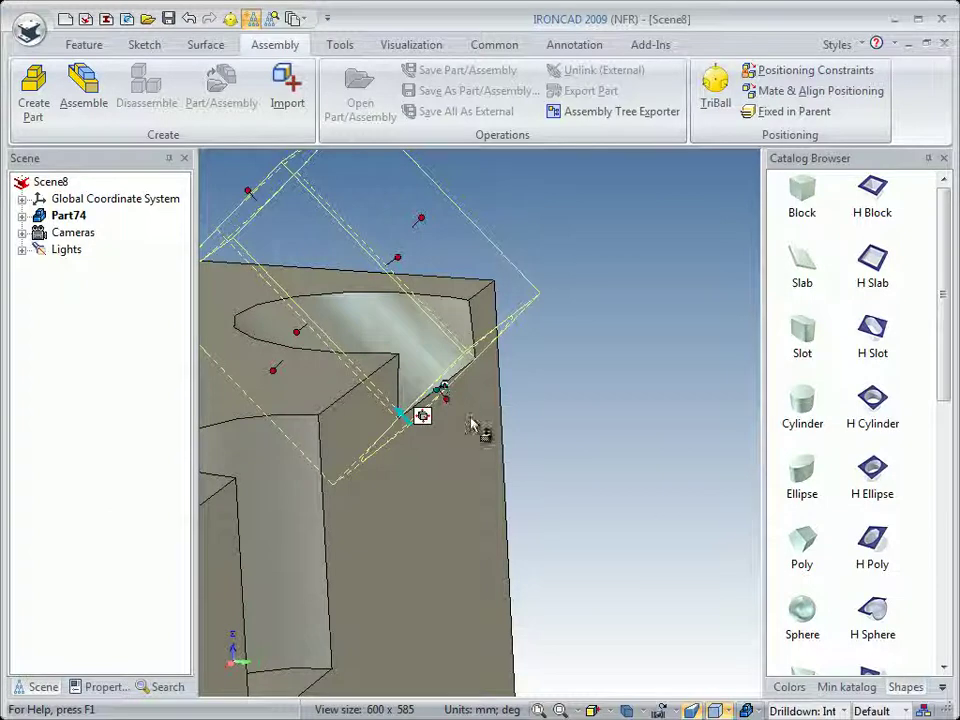
middle_drag(435, 461, 345, 438)
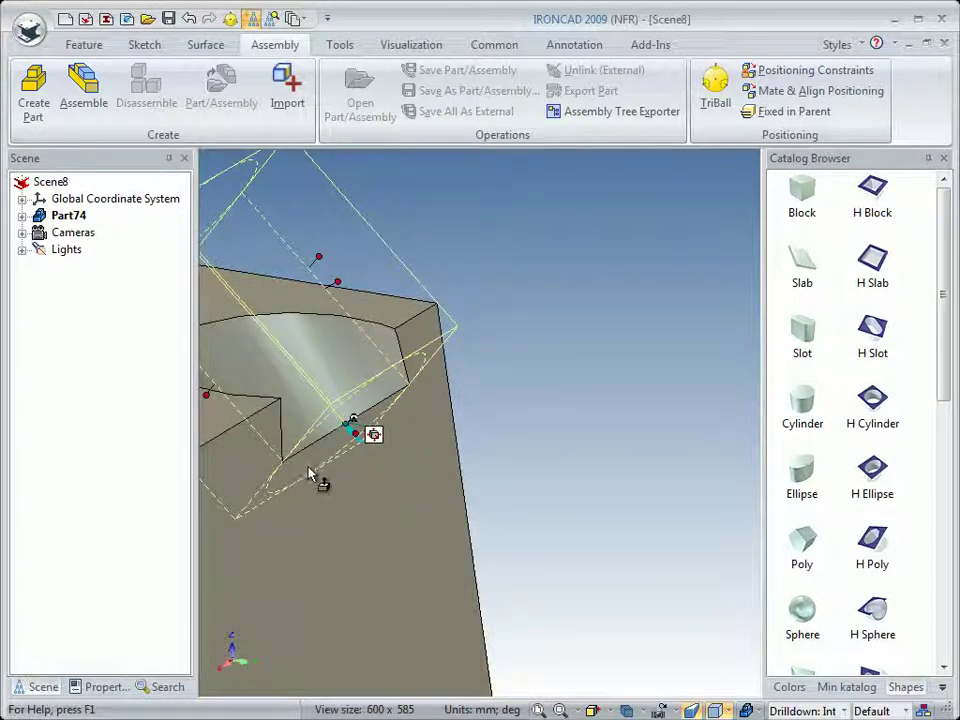
middle_drag(317, 493, 466, 405)
drag(466, 405, 460, 408)
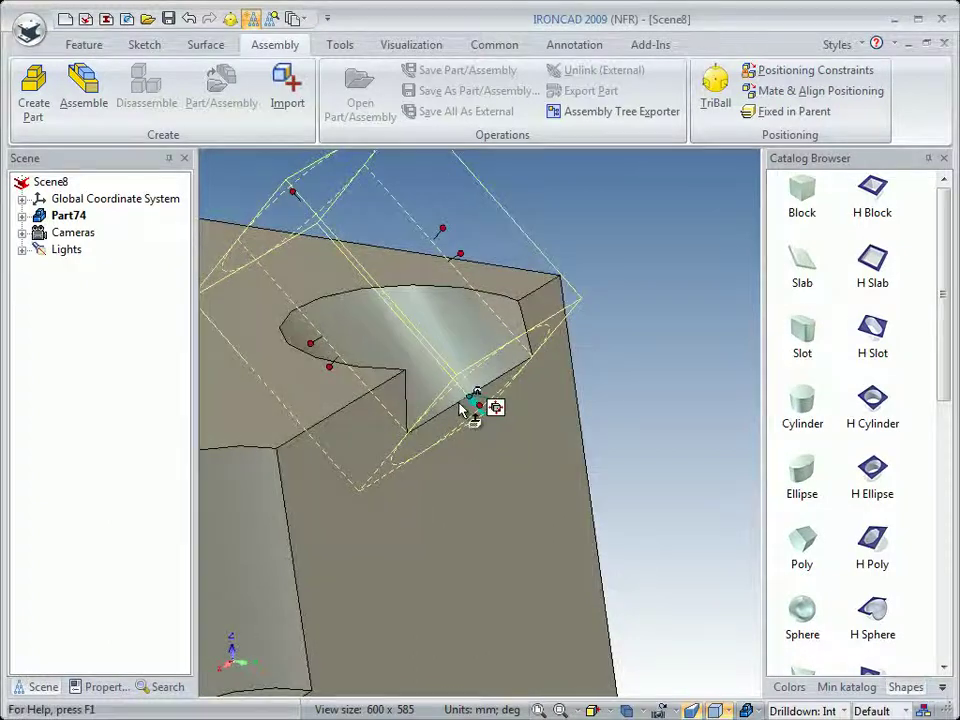
Step: Move the tilted hole down the long front face, well below the upper edge
drag(452, 485, 458, 624)
middle_drag(458, 624, 345, 476)
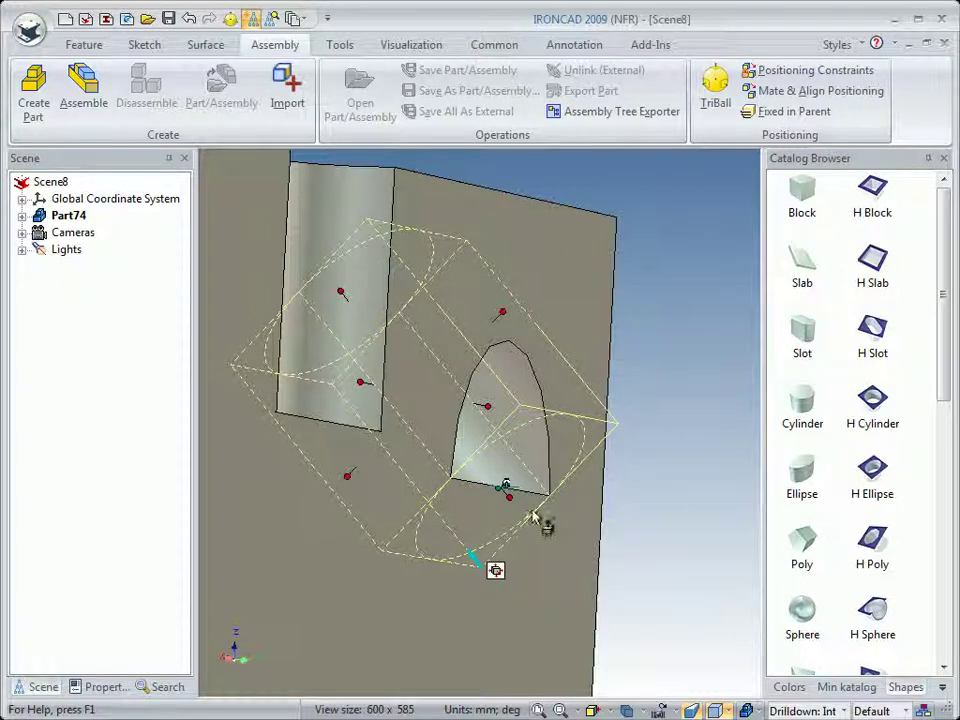
middle_drag(503, 503, 493, 538)
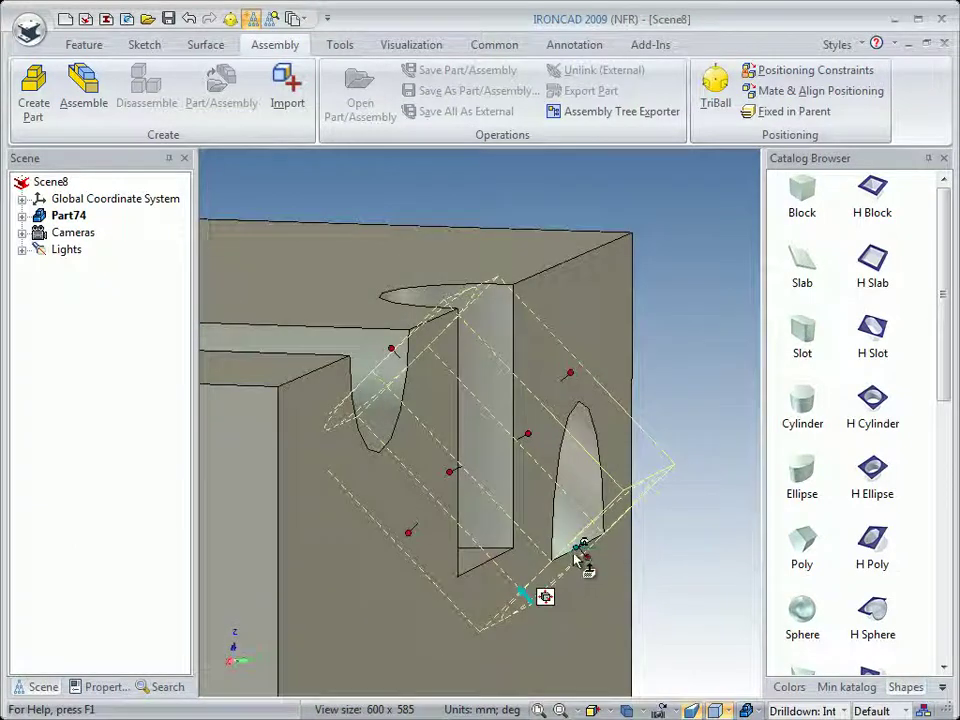
Step: Rotate the tilted hole's anchor by 45 degrees with the TriBall, about its axis lying along the front face
shift+middle_drag(538, 585, 392, 482)
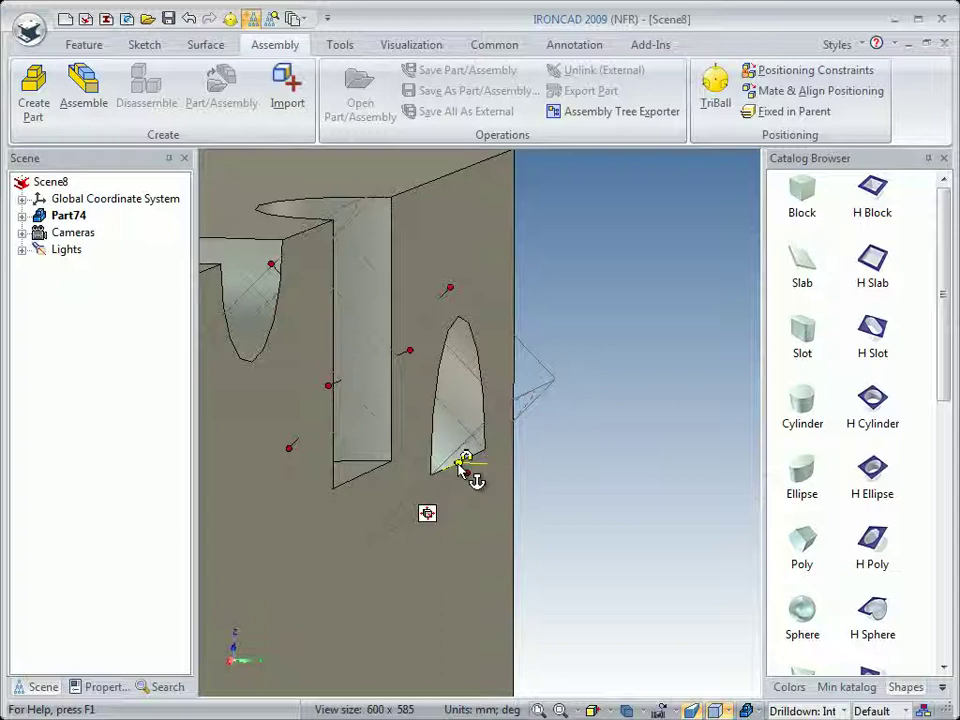
key(F10)
middle_drag(503, 499, 326, 524)
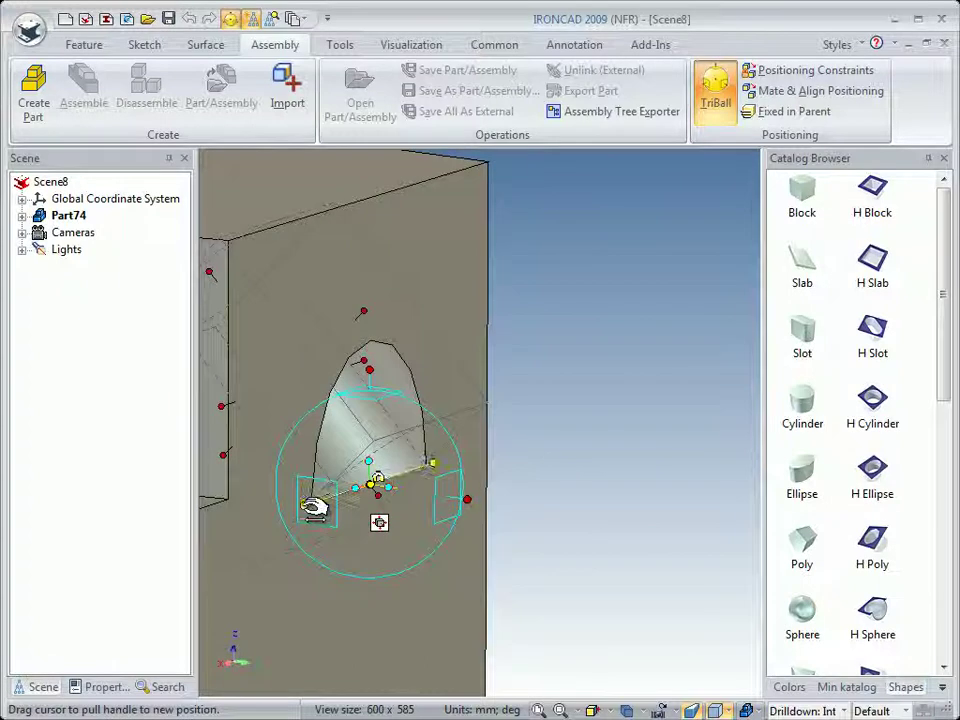
click(314, 507)
drag(339, 444, 345, 484)
right_drag(345, 484, 377, 484)
click(400, 489)
text(45)
key(Return)
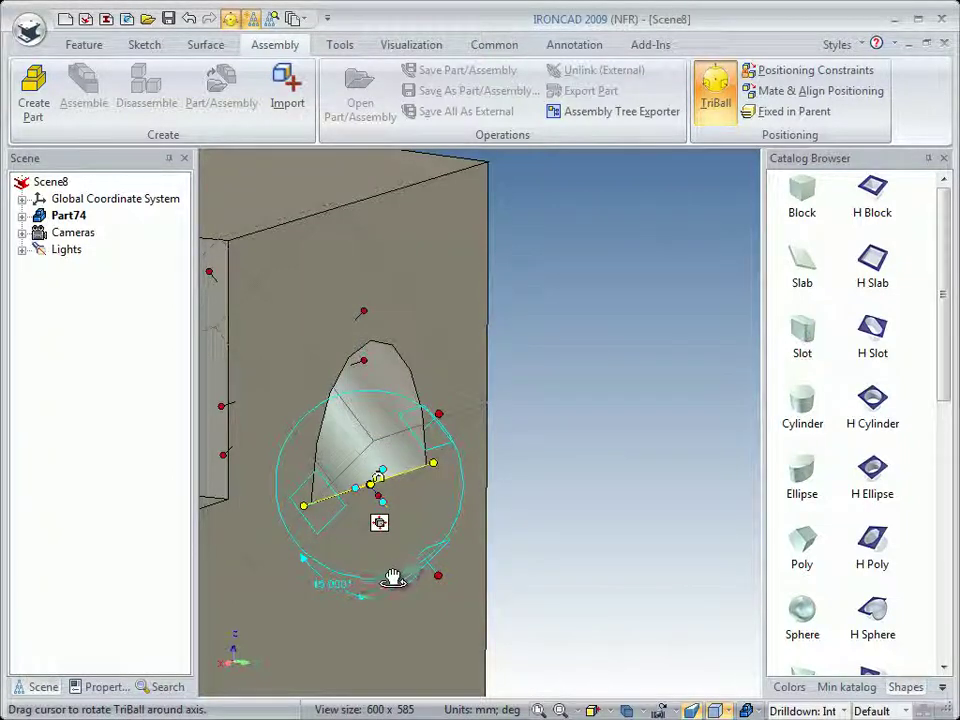
key(F10)
Step: Move the hole up the front face to just below the upper edge so it realigns to its reoriented anchor
middle_drag(375, 611, 425, 432)
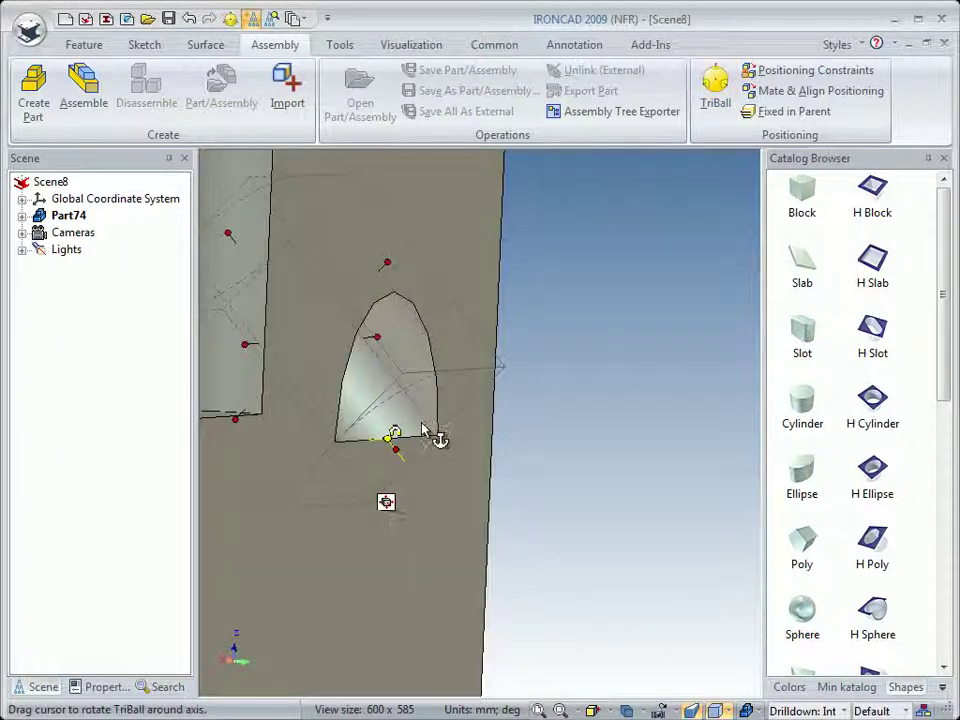
drag(434, 465, 396, 266)
middle_drag(392, 401, 369, 467)
Step: Examine the orientation of the relocated hole and the other three cylindrical cutouts from several sides of the block
middle_drag(355, 535, 600, 445)
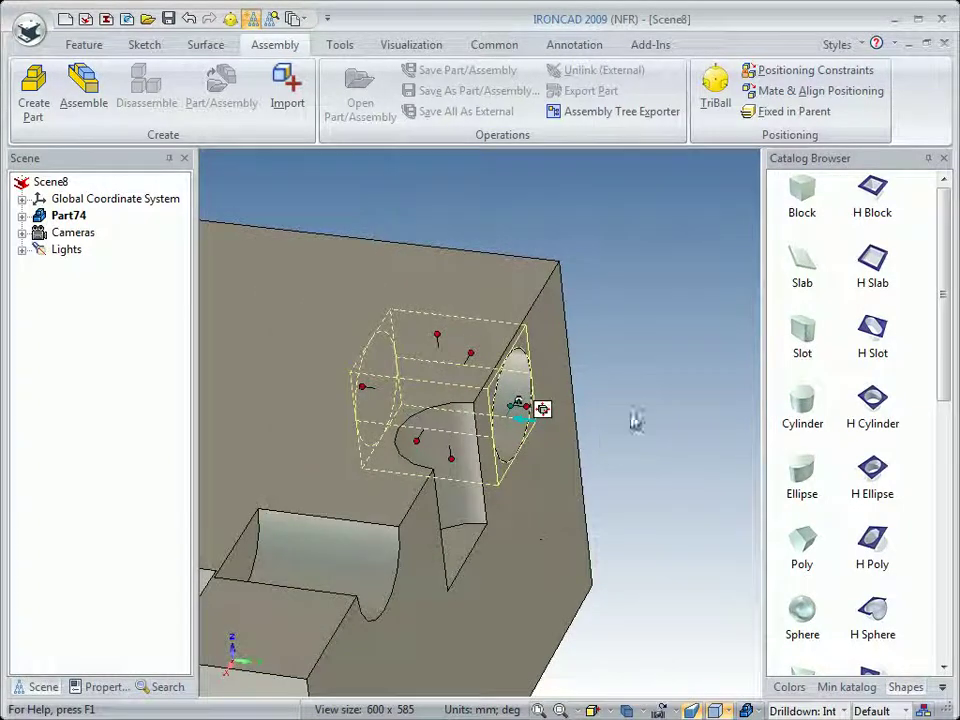
click(467, 489)
mouse_move(467, 489)
middle_down()
mouse_move(429, 459)
mouse_move(429, 422)
mouse_move(401, 493)
mouse_move(450, 482)
middle_up()
click(411, 428)
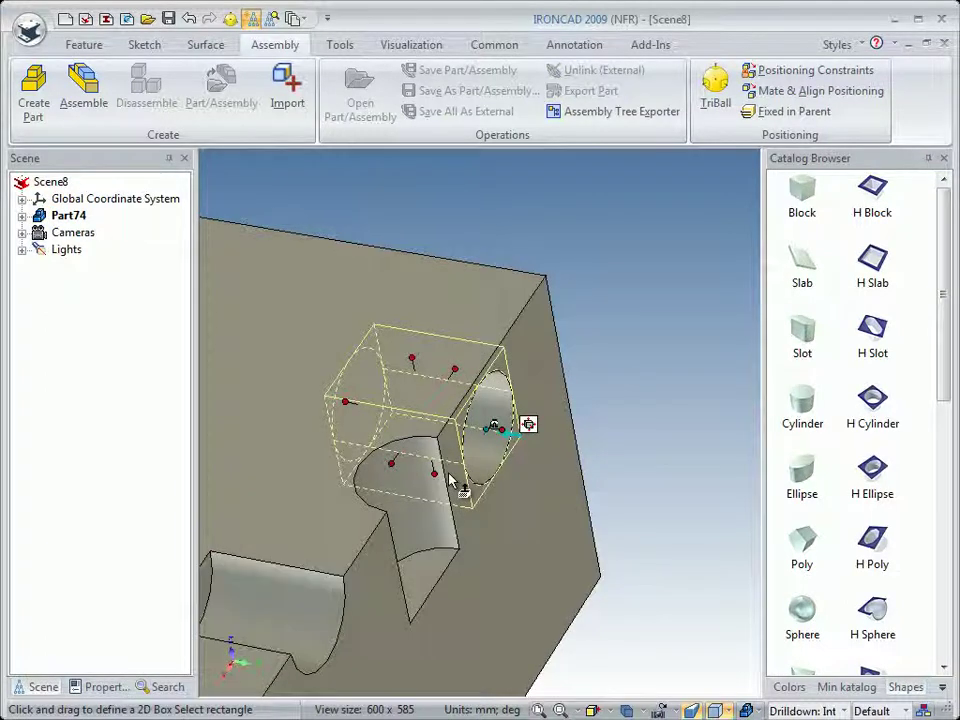
shift+middle_drag(328, 555, 459, 437)
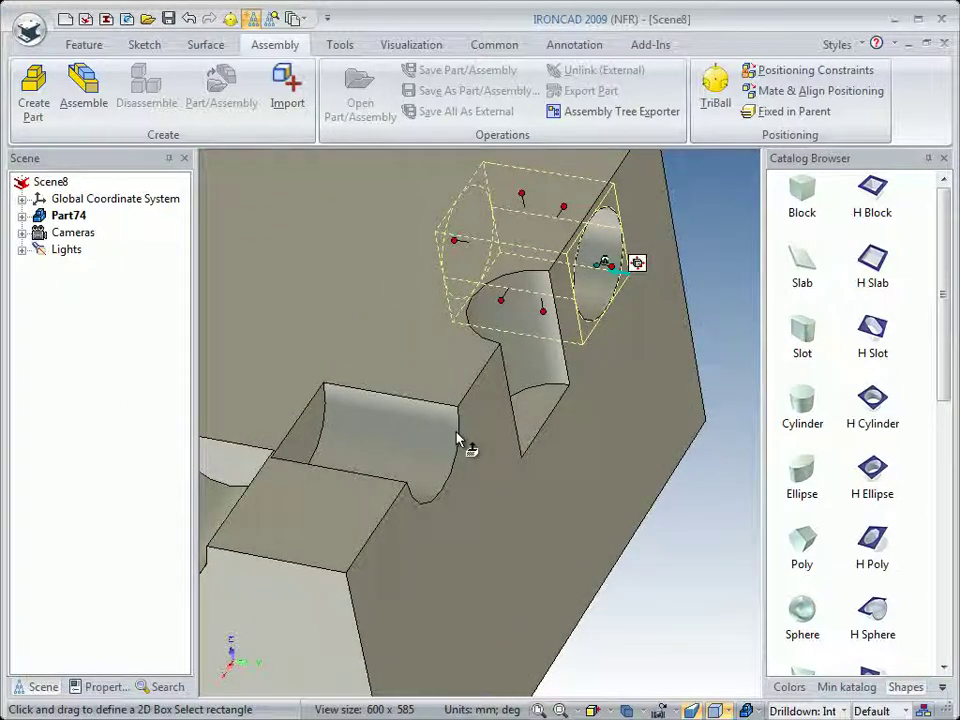
scroll(418, 503, down, 5)
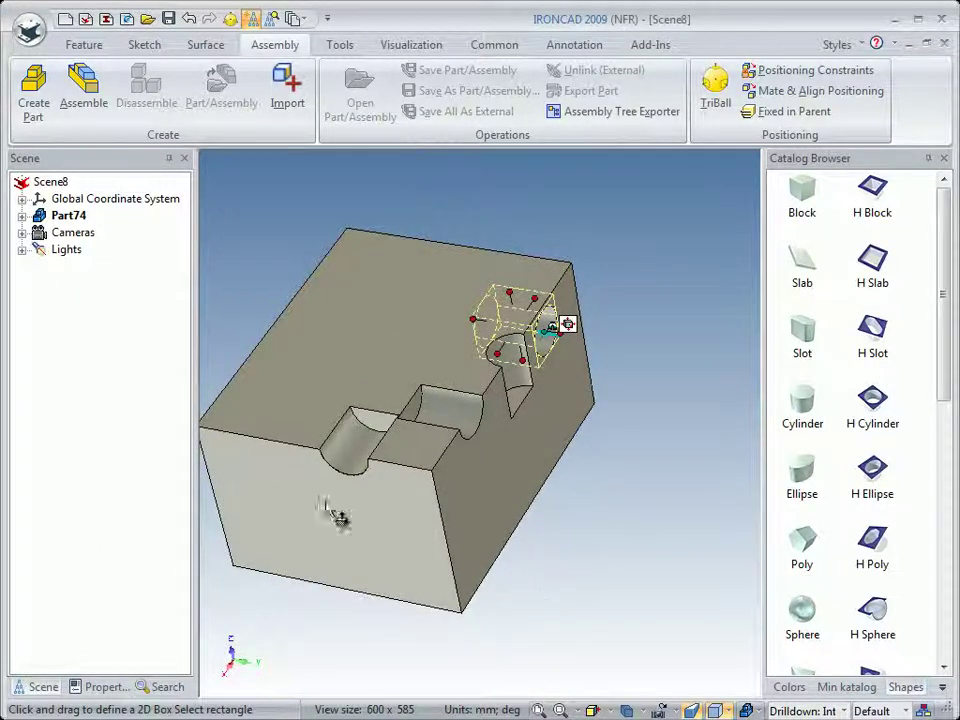
middle_drag(356, 527, 336, 459)
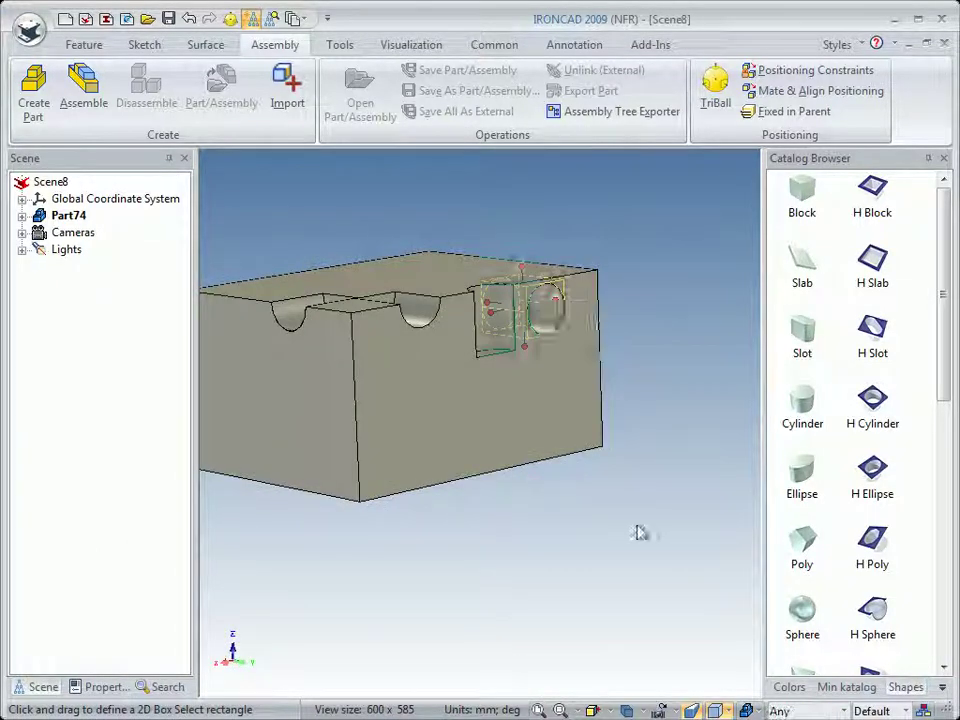